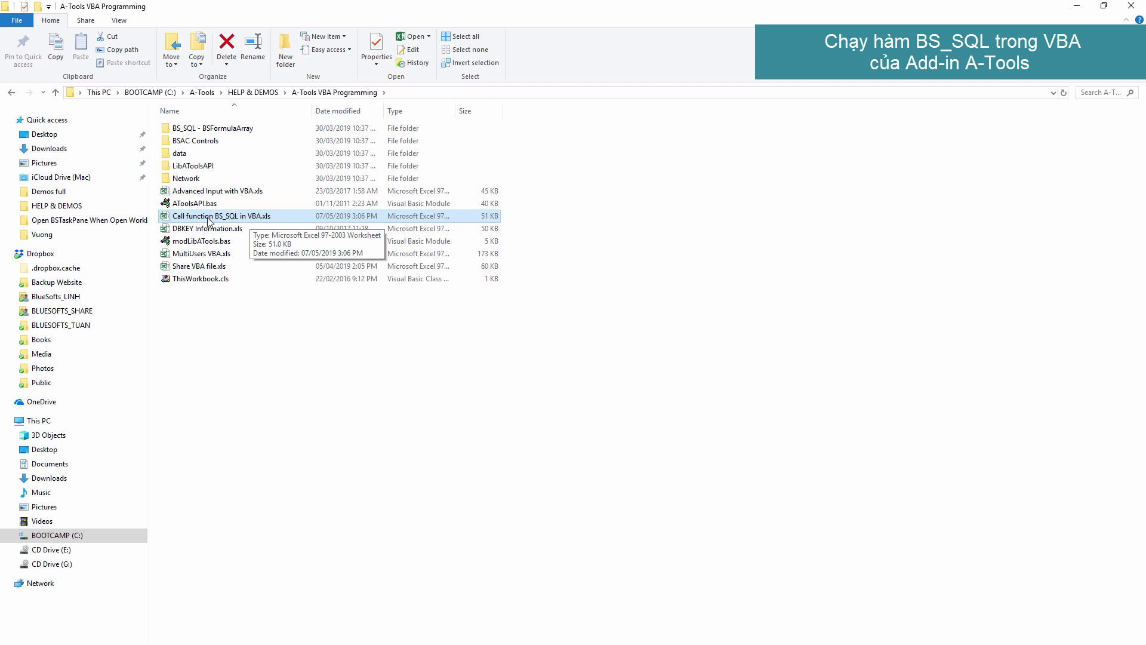
Open 'Call function BS_SQL in VBA.xls' from A-Tools > HELP & DEMOS > A-Tools VBA Programming
left_click(201, 93)
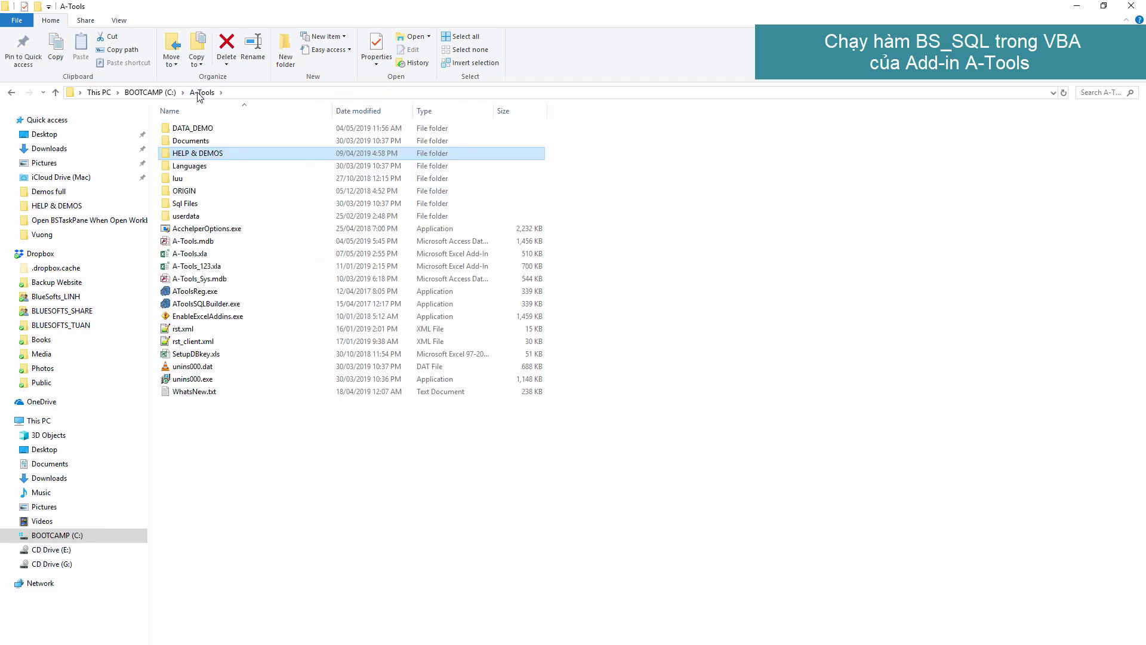
double_click(180, 154)
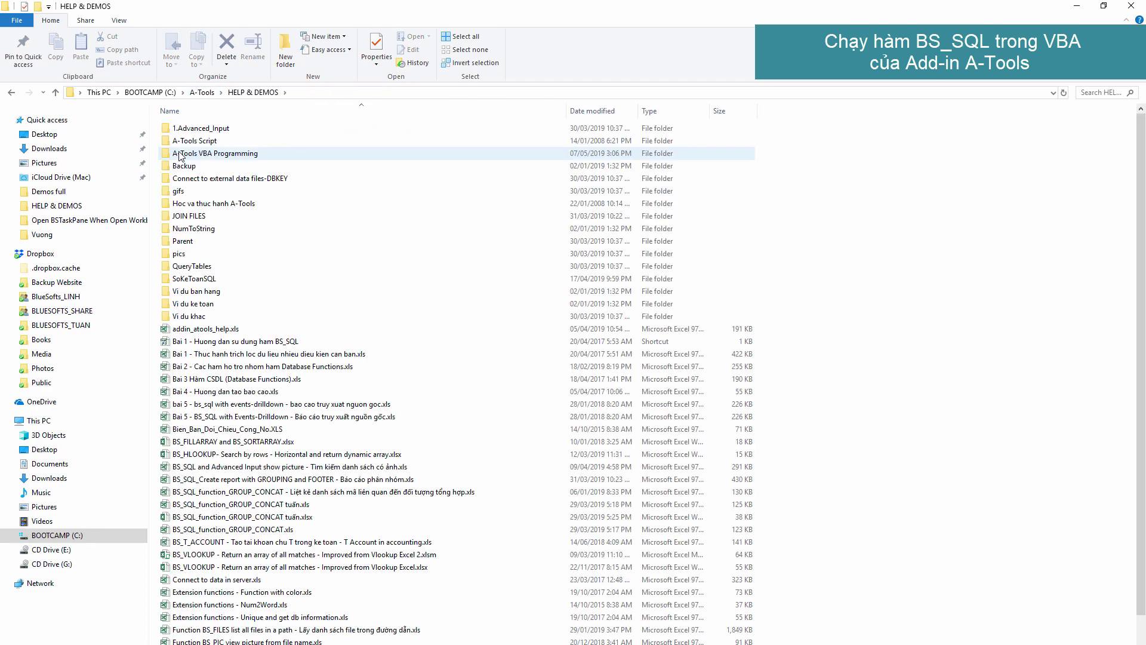
double_click(197, 156)
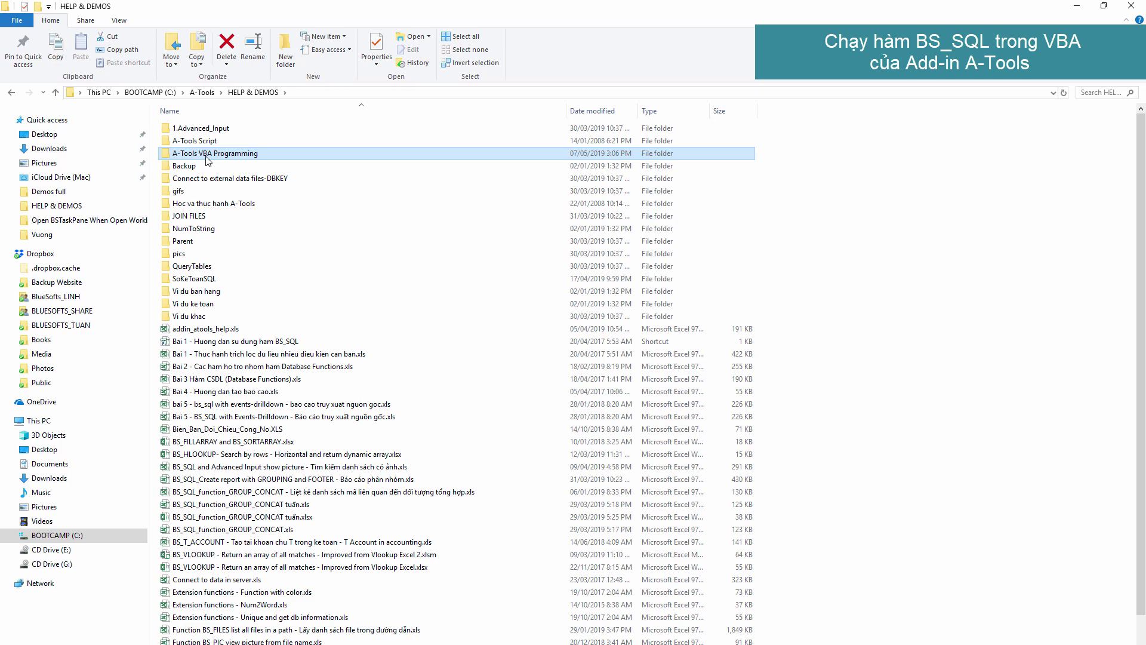
left_click(212, 216)
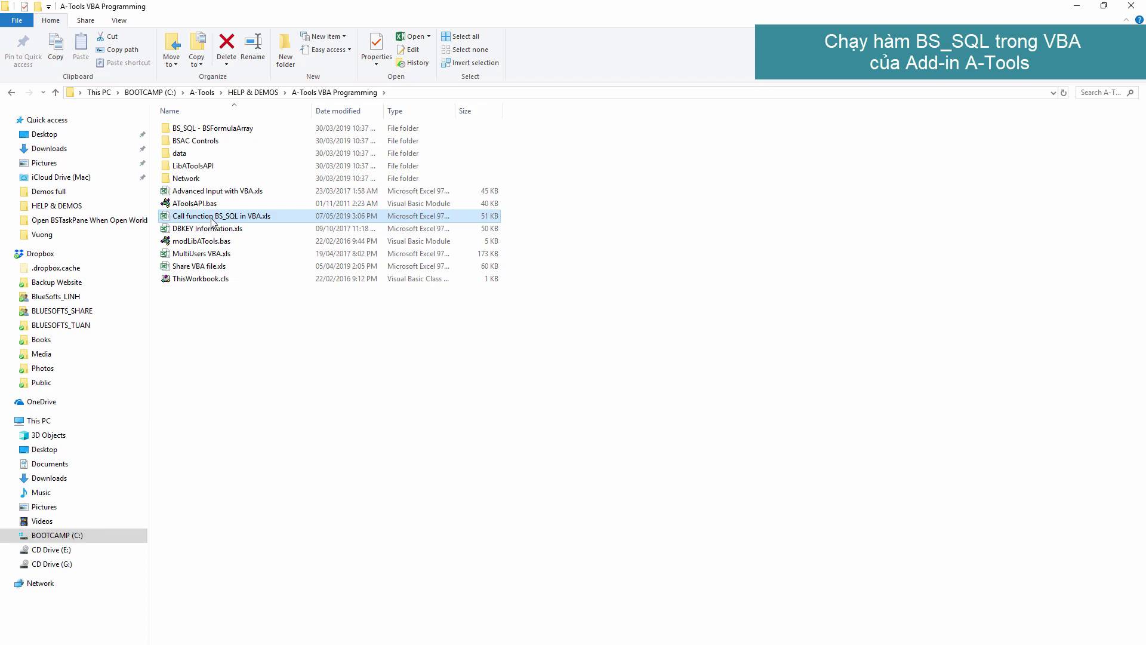
double_click(212, 216)
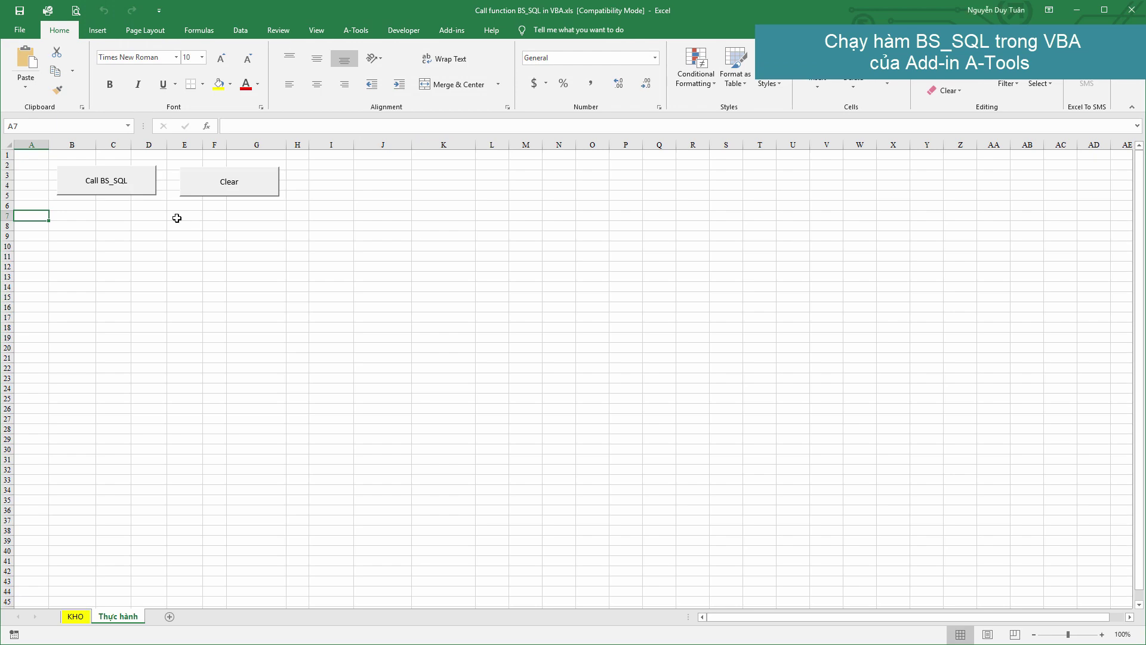
left_click(114, 216)
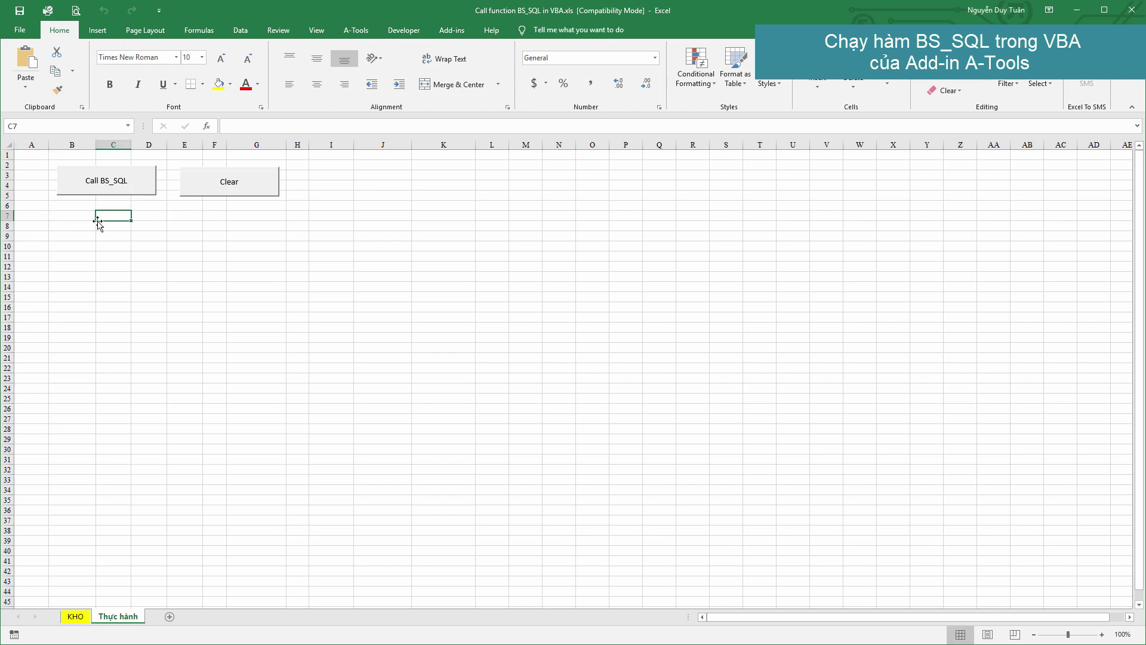
left_click(75, 616)
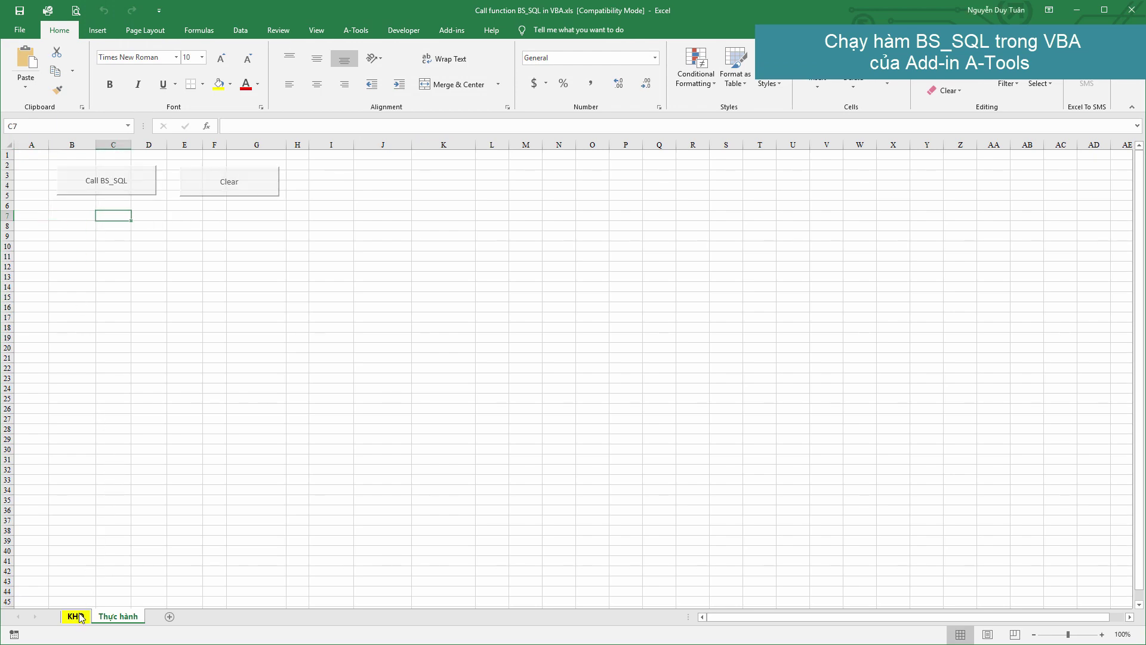
key("Up")
key("Up")
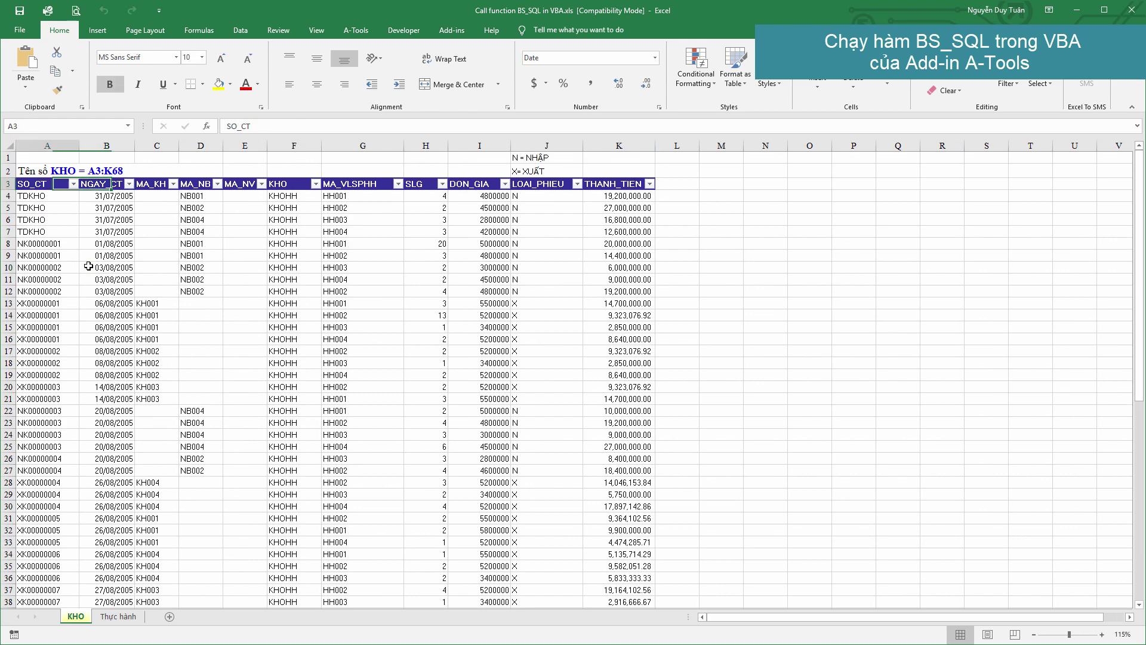
key("ctrl+shift+Right")
key("ctrl+shift+Down")
scroll(89, 265, "up", 5)
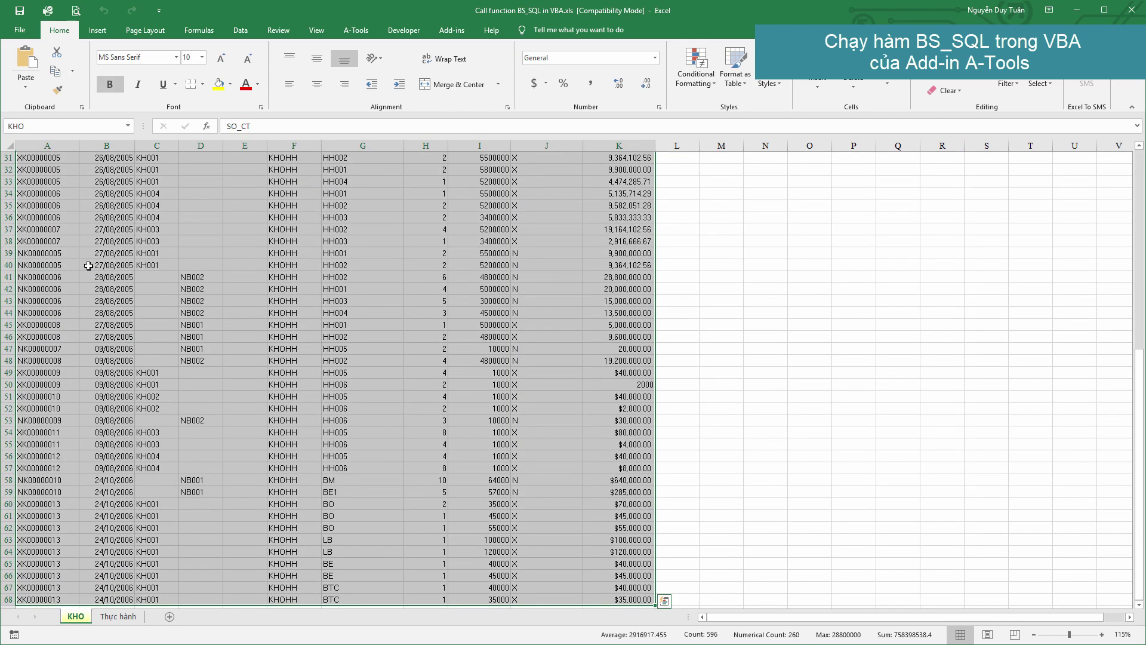
scroll(88, 266, "up", 5)
left_click(33, 128)
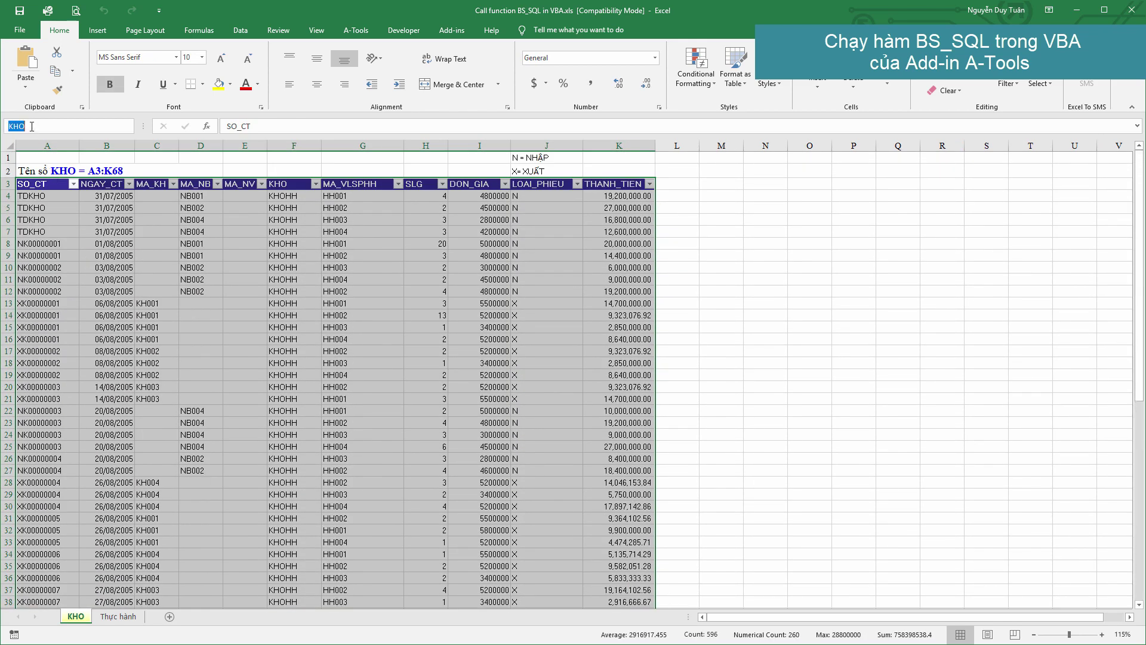
left_click(30, 186)
key("ctrl+shift+Down")
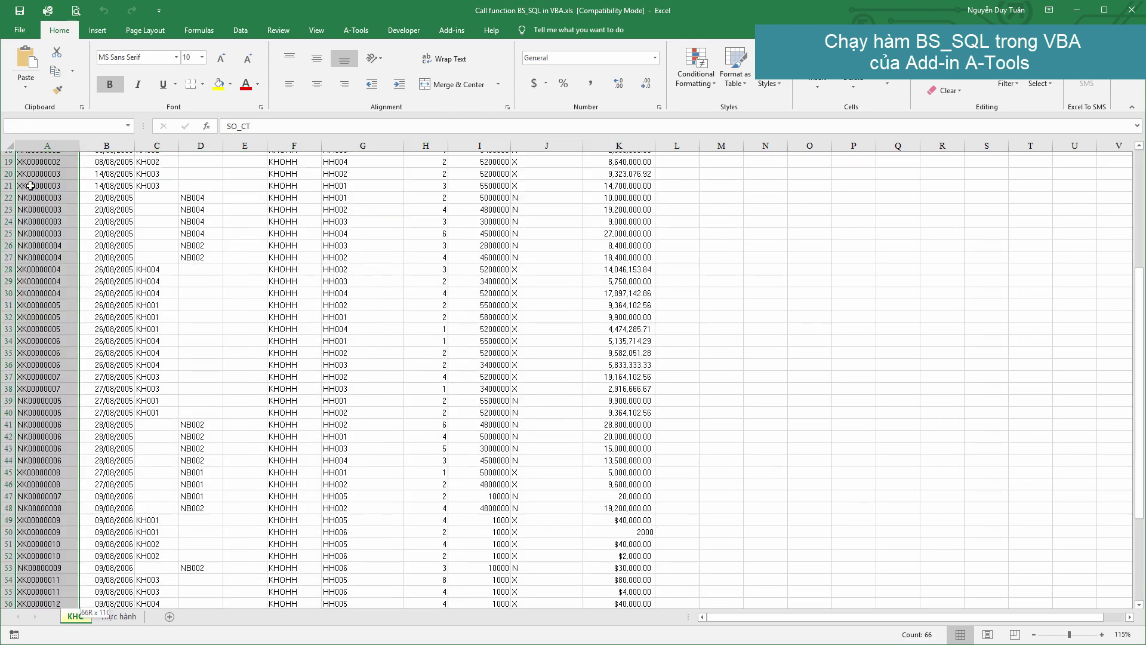
scroll(30, 185, "up", 5)
scroll(30, 186, "up", 5)
left_click(30, 185)
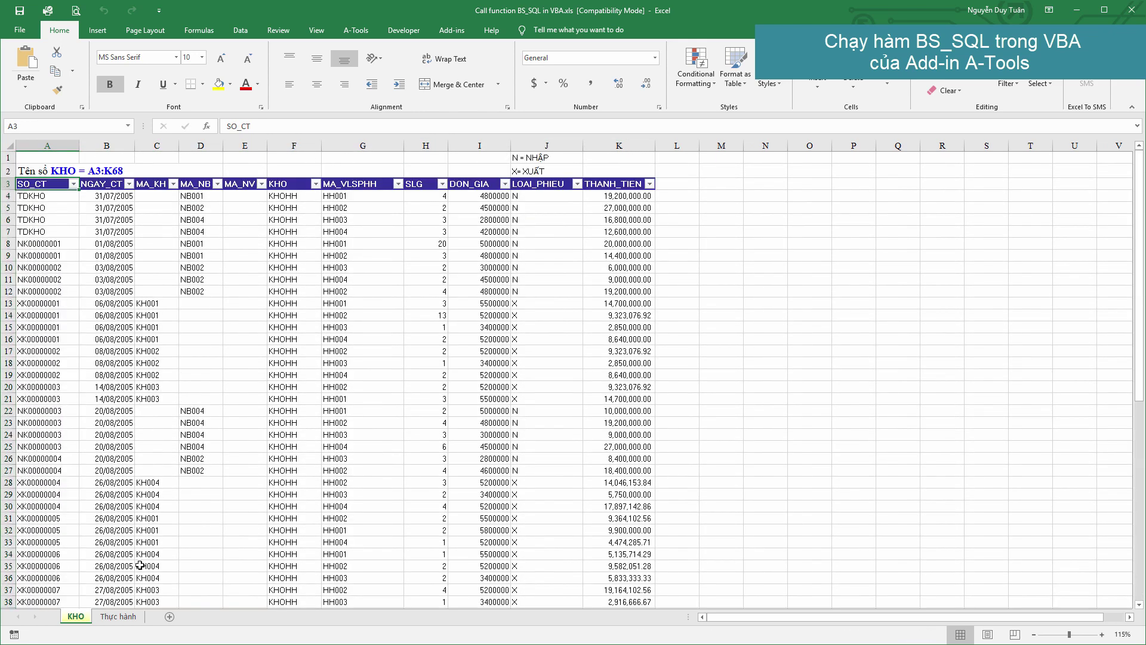
left_click(118, 617)
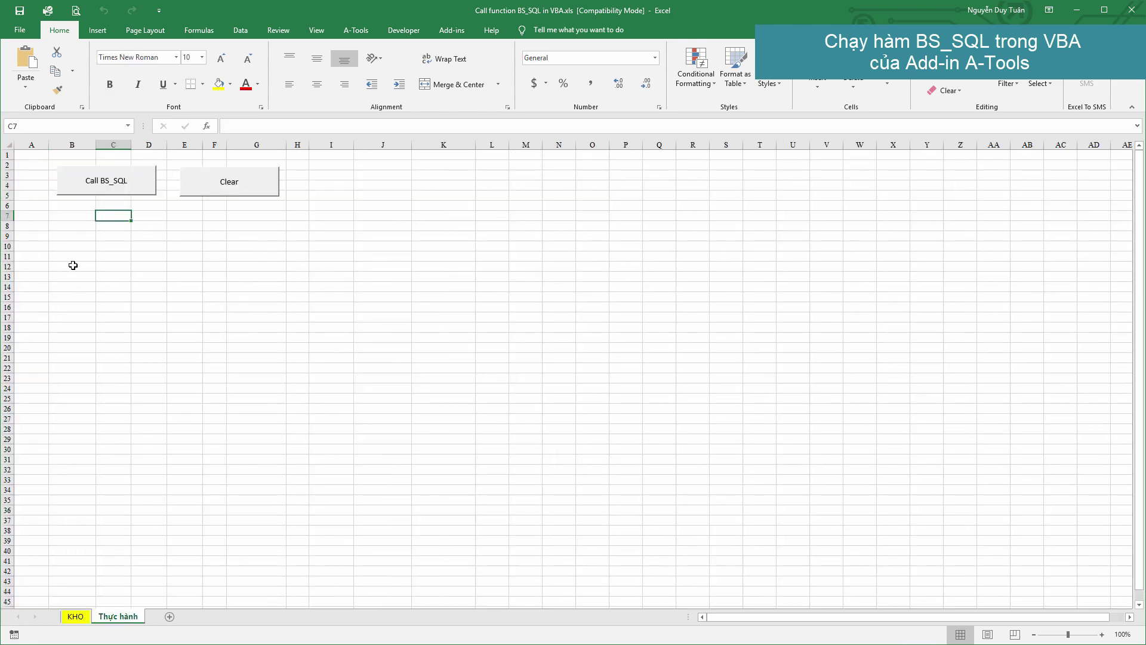
left_click(52, 218)
left_click(38, 225)
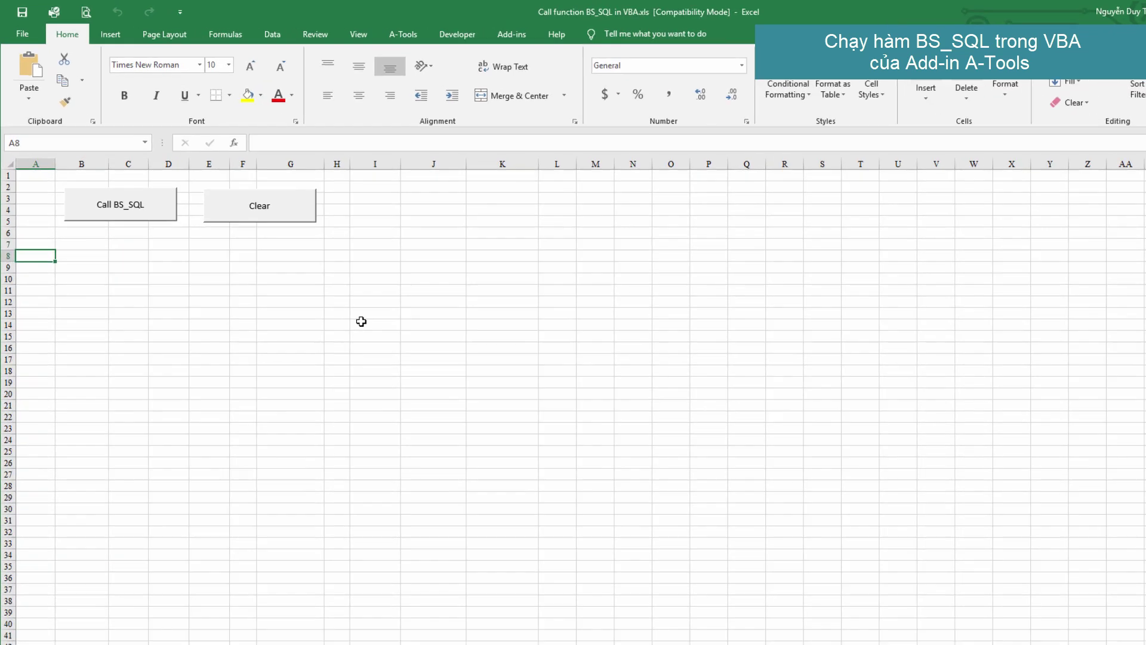
Enter =BS_SQL("SELECT * FROM KHO") in A8 as an array formula
key("Up")
key("Down")
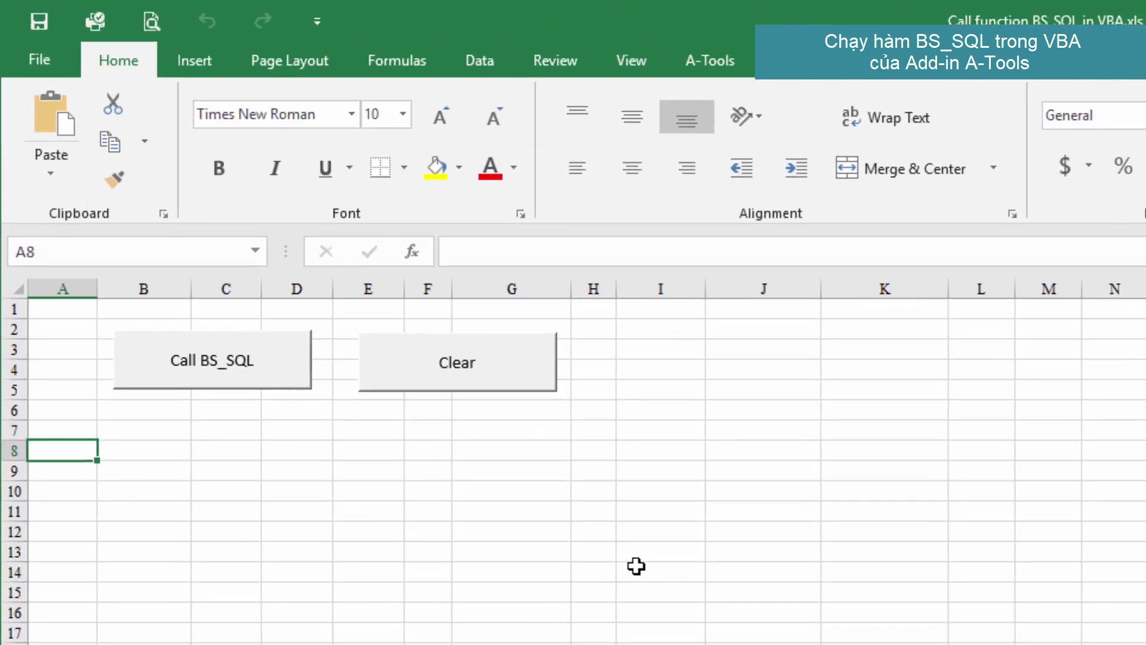
type("=BS_")
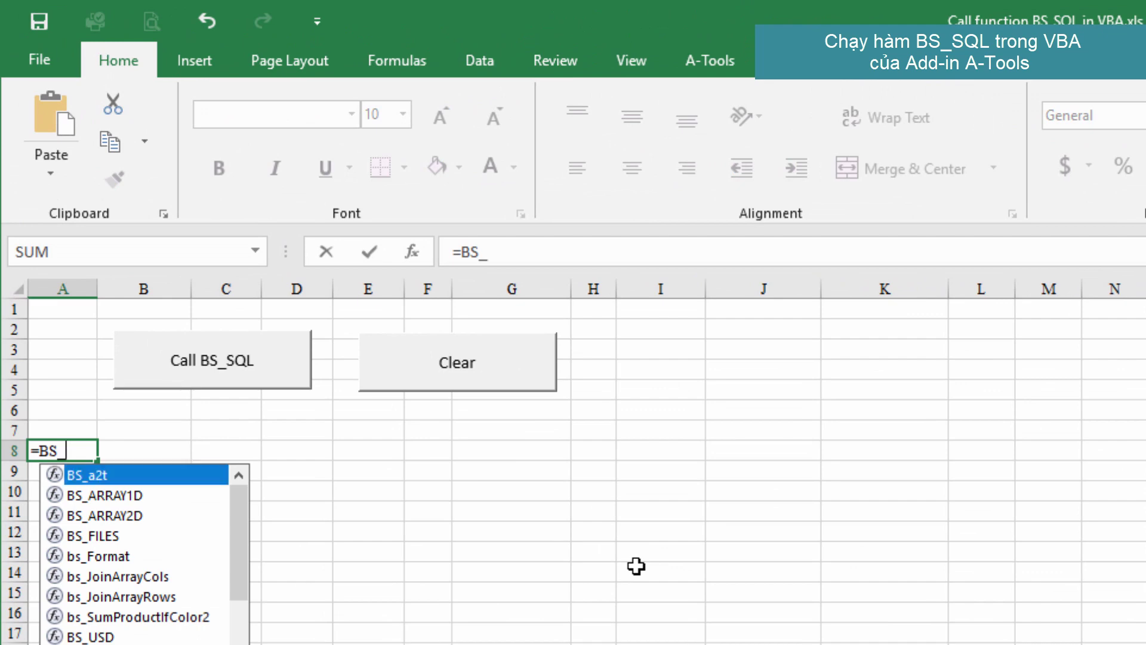
type("SQL(")
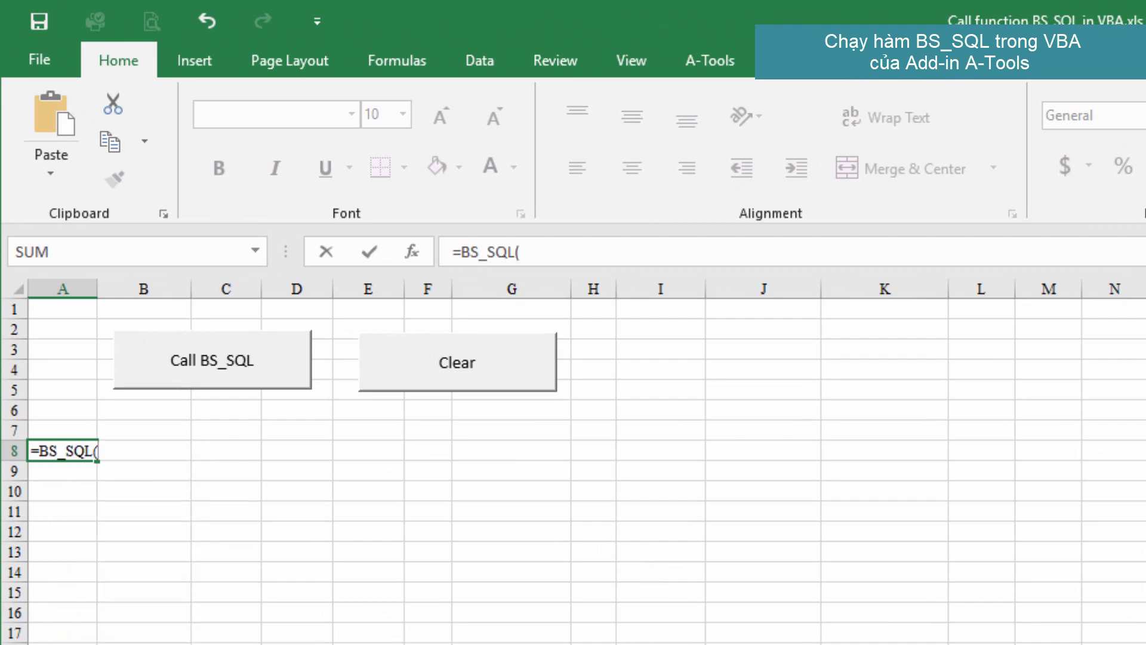
type("\"SEL")
type("ECT * FROM")
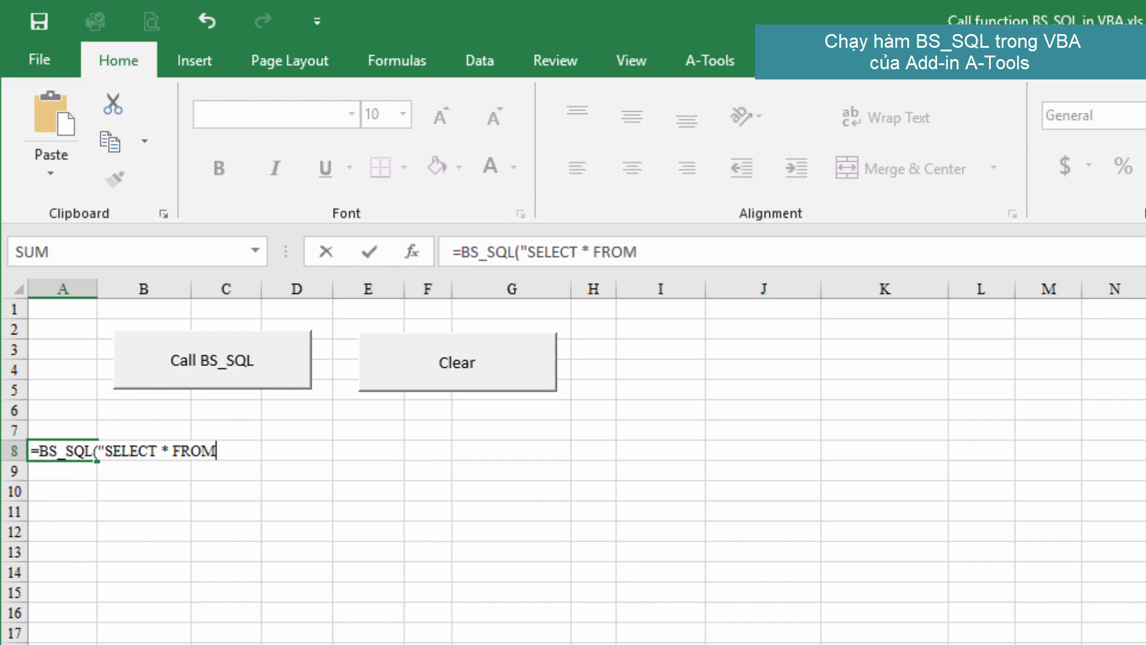
type(" KHO")
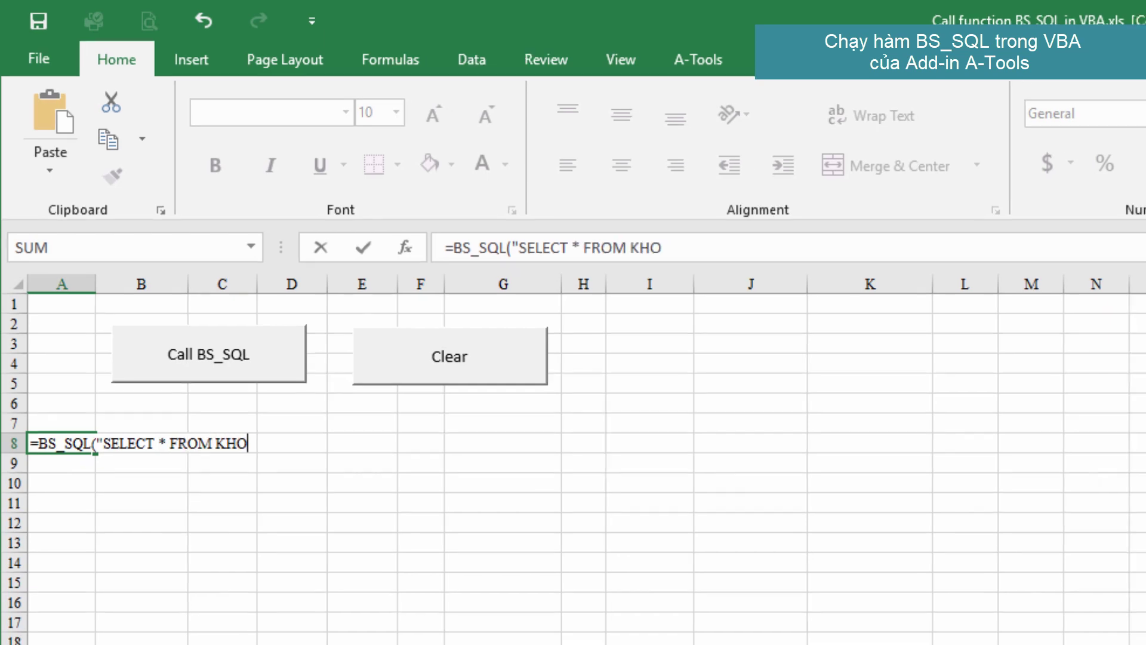
type("\"")
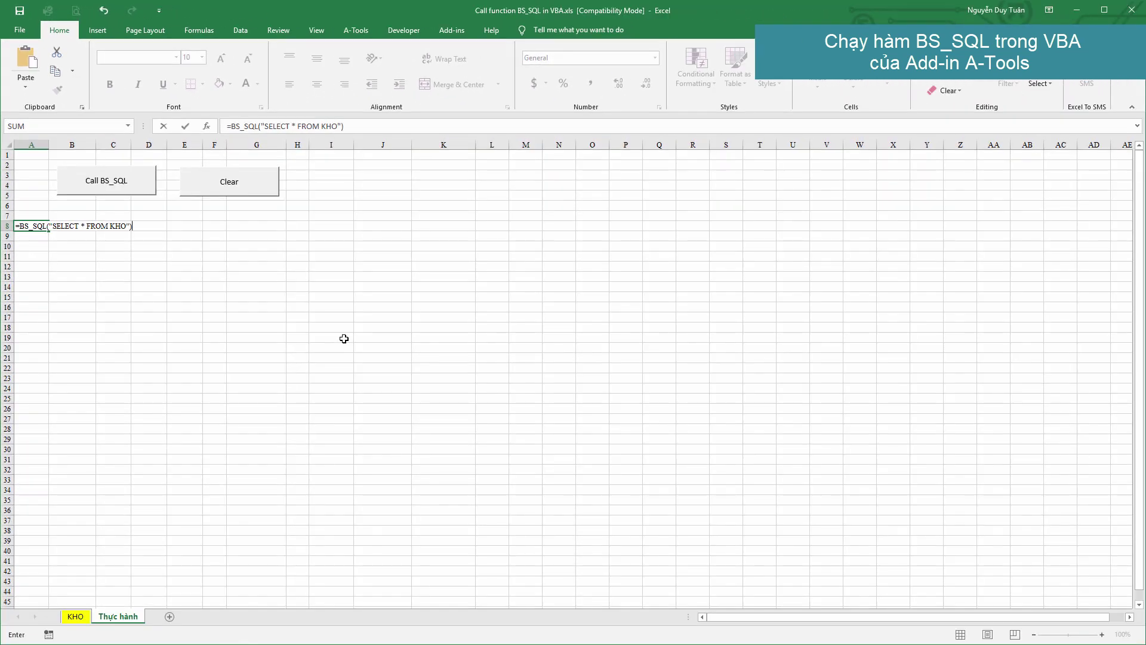
key("ctrl+shift+Return")
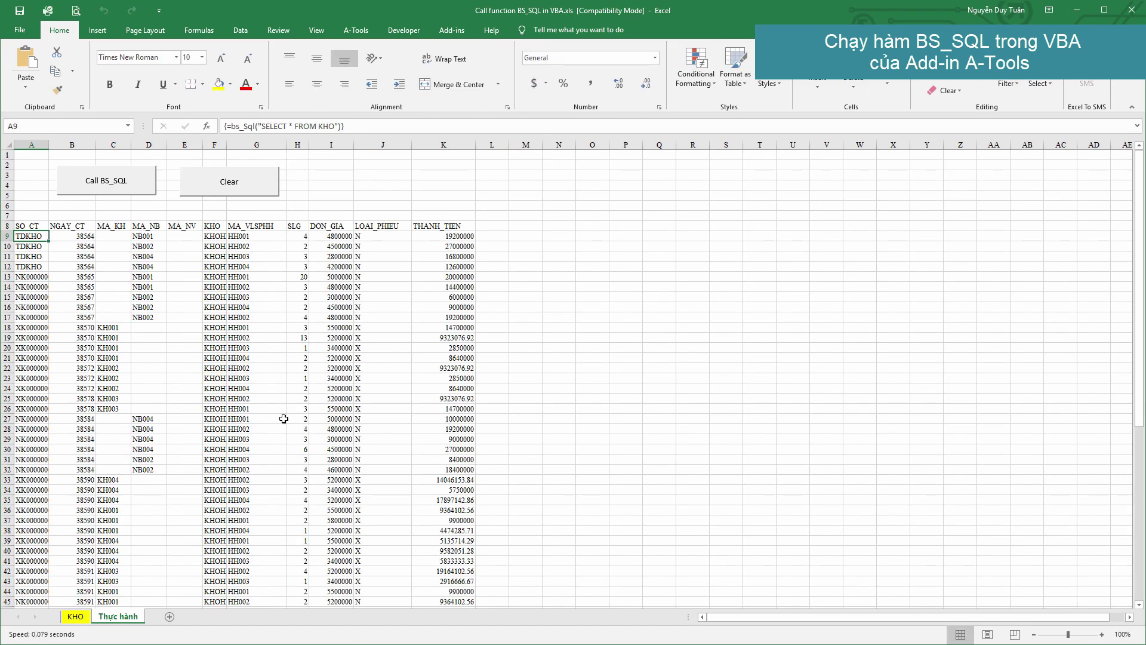
Compare with the KHO sheet and recommit the array formula from C8 so missing headers appear
left_click(76, 616)
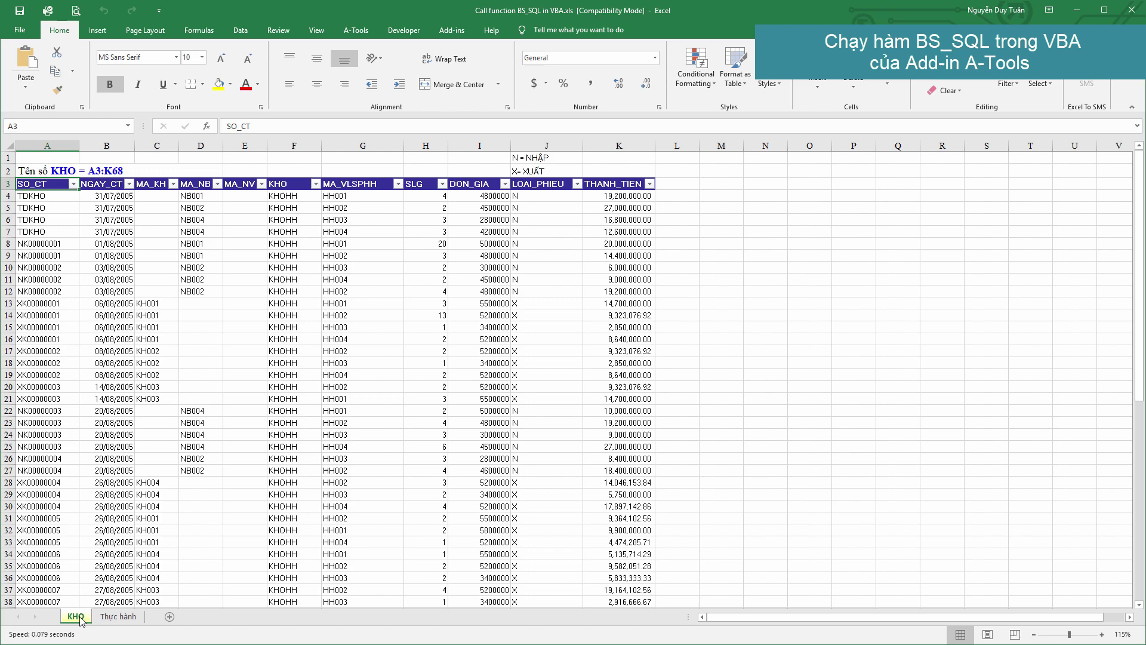
left_click(117, 616)
left_click(27, 224)
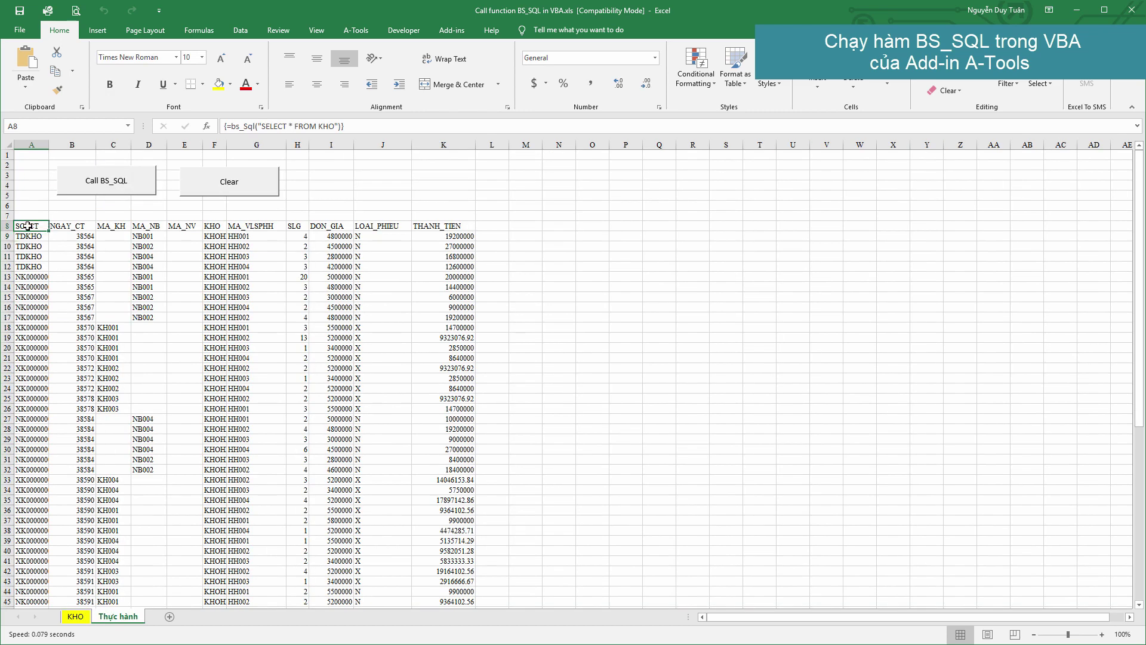
key("shift+Right")
key("shift+Right")
key("shift+Right")
key("shift+Right")
key("shift+Right")
key("shift+Right")
key("ctrl+shift+Down")
scroll(28, 226, "up", 9)
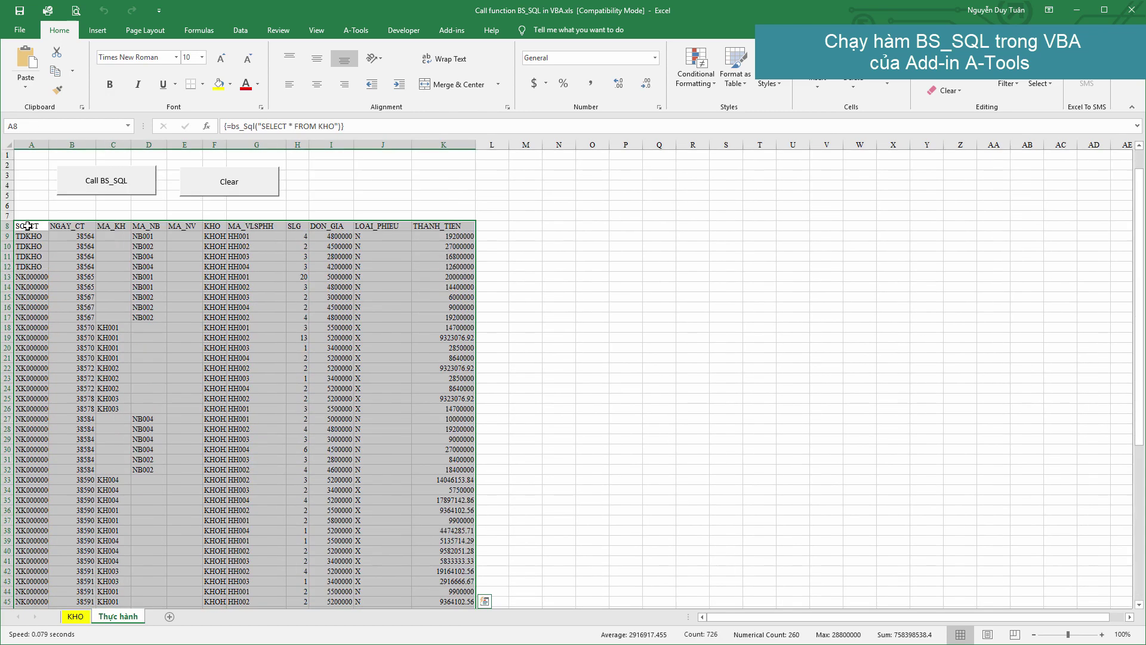
left_click(28, 226)
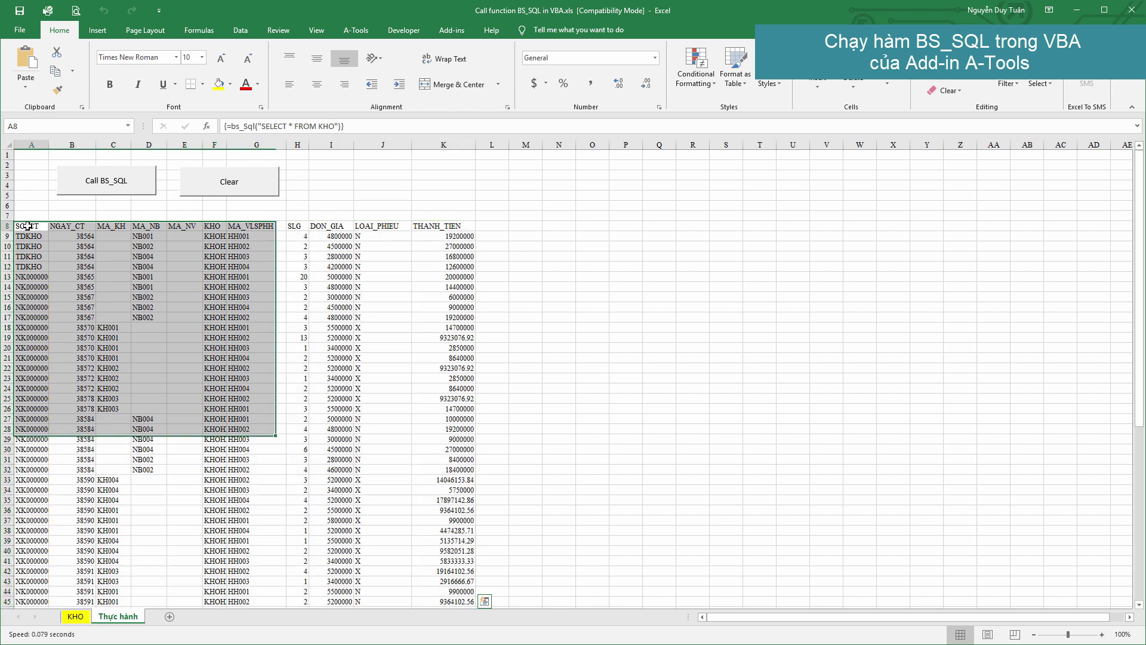
double_click(105, 226)
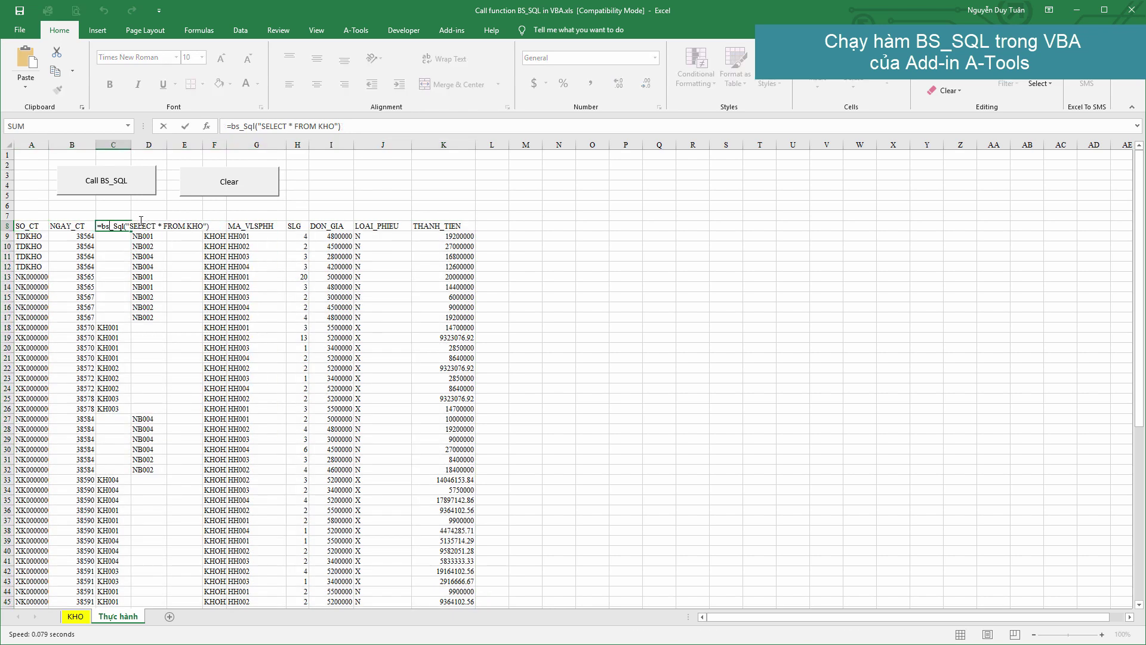
key("ctrl+shift+Return")
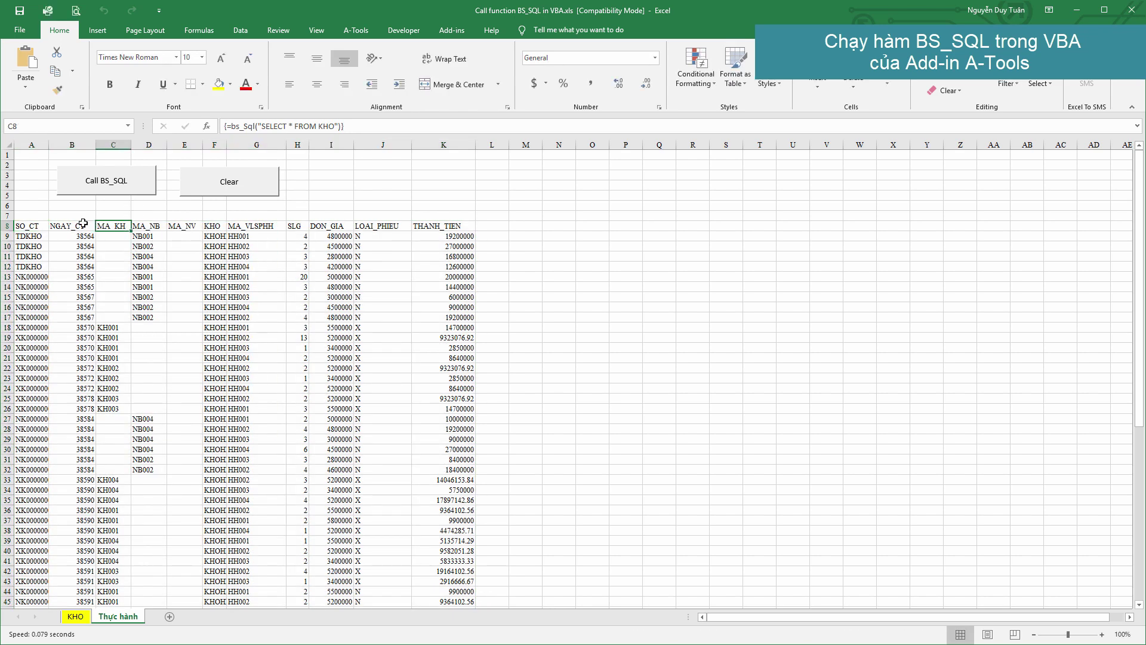
Check the result range down to row 73, then wipe the results with the Clear button
left_click(37, 226)
key("ctrl+shift+Right")
key("ctrl+shift+Down")
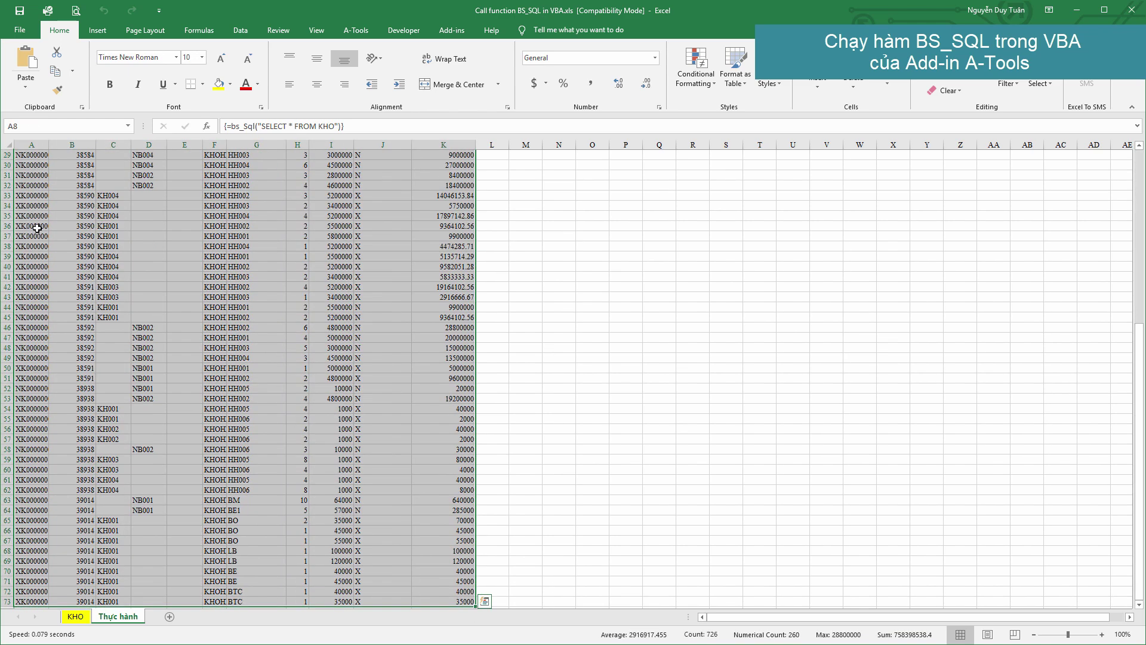
left_click(37, 227)
key("ctrl+Up")
scroll(38, 225, "up", 3)
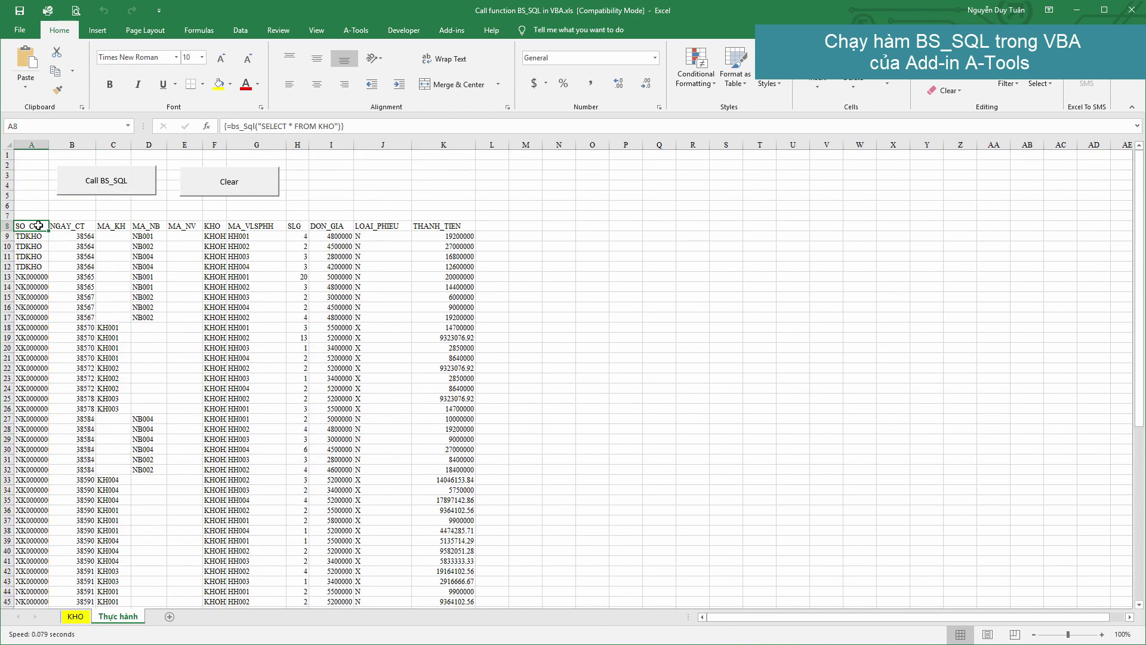
left_click(215, 186)
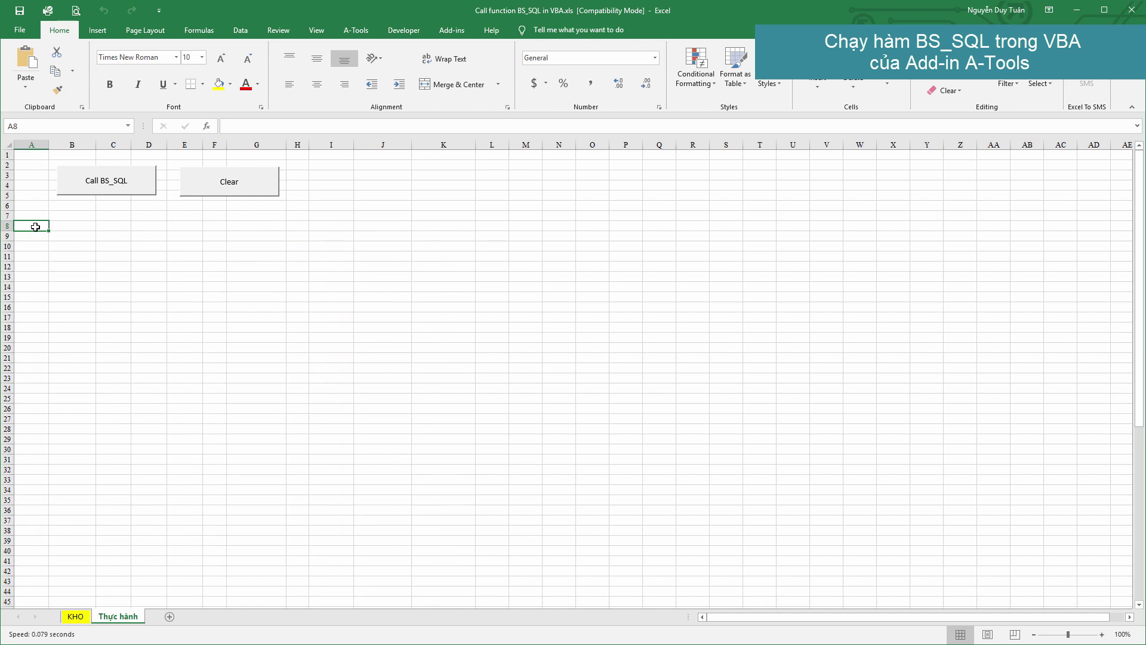
Open the VBA editor from Developer and enable the Add-in A-Tools library under Tools > References
left_click(403, 31)
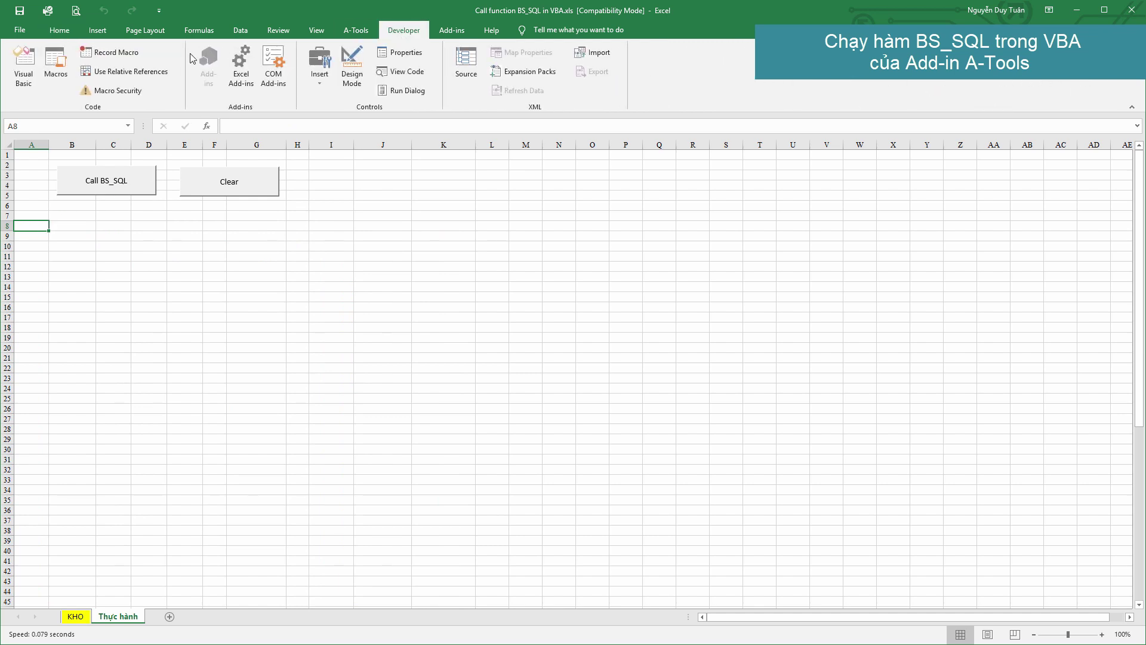
left_click(26, 69)
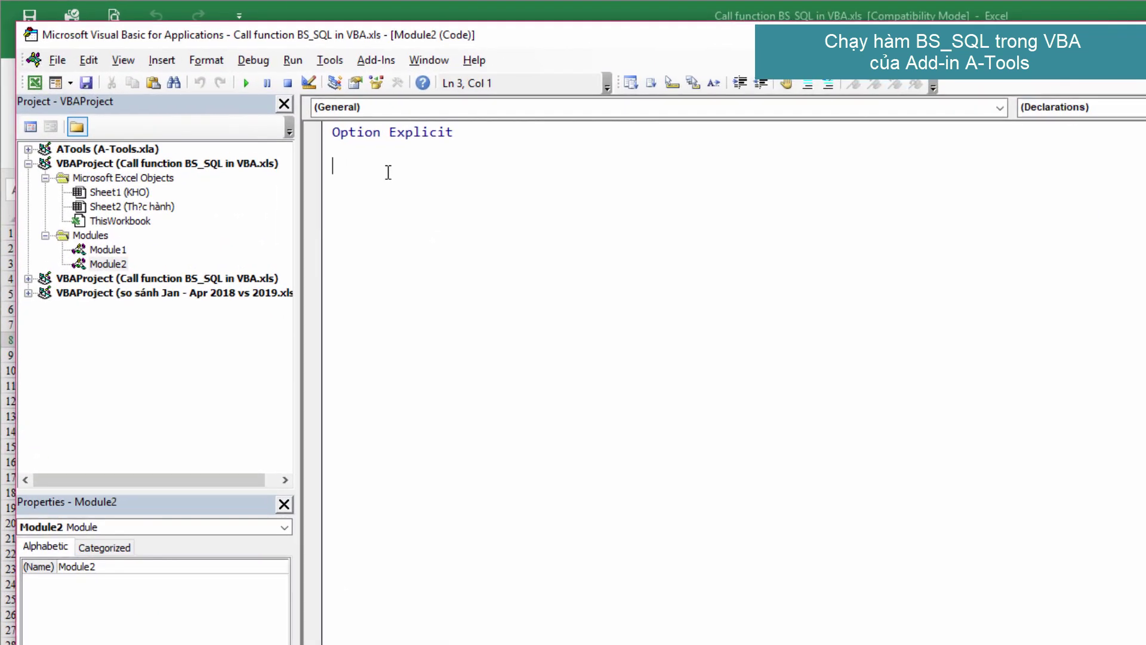
left_click(330, 66)
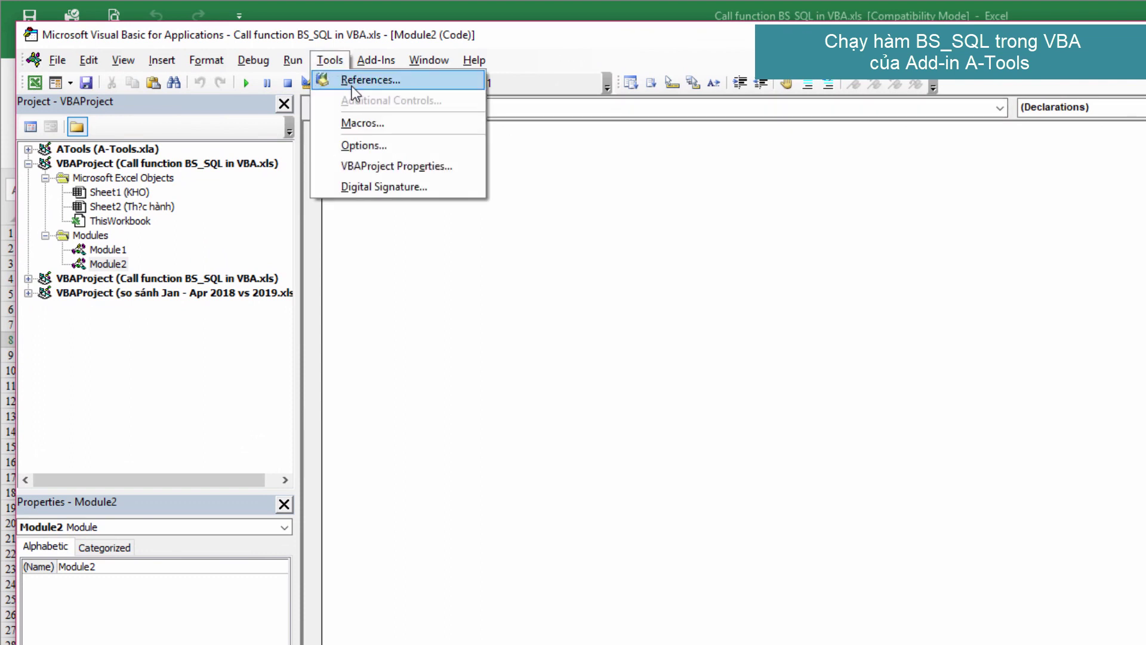
left_click(354, 80)
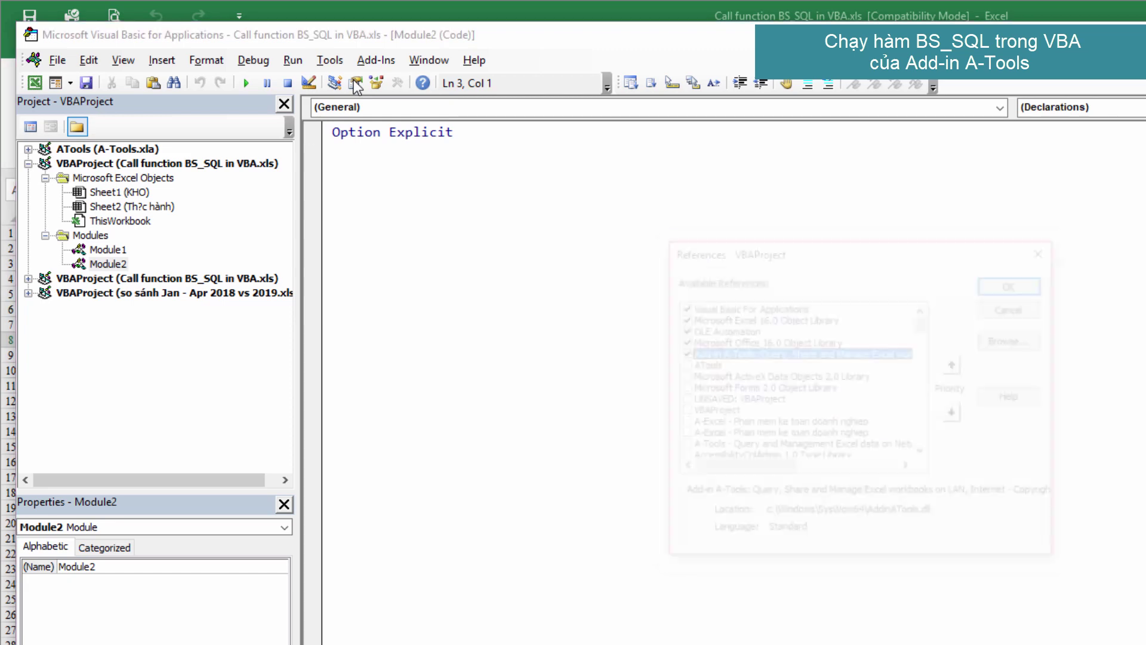
left_click(688, 357)
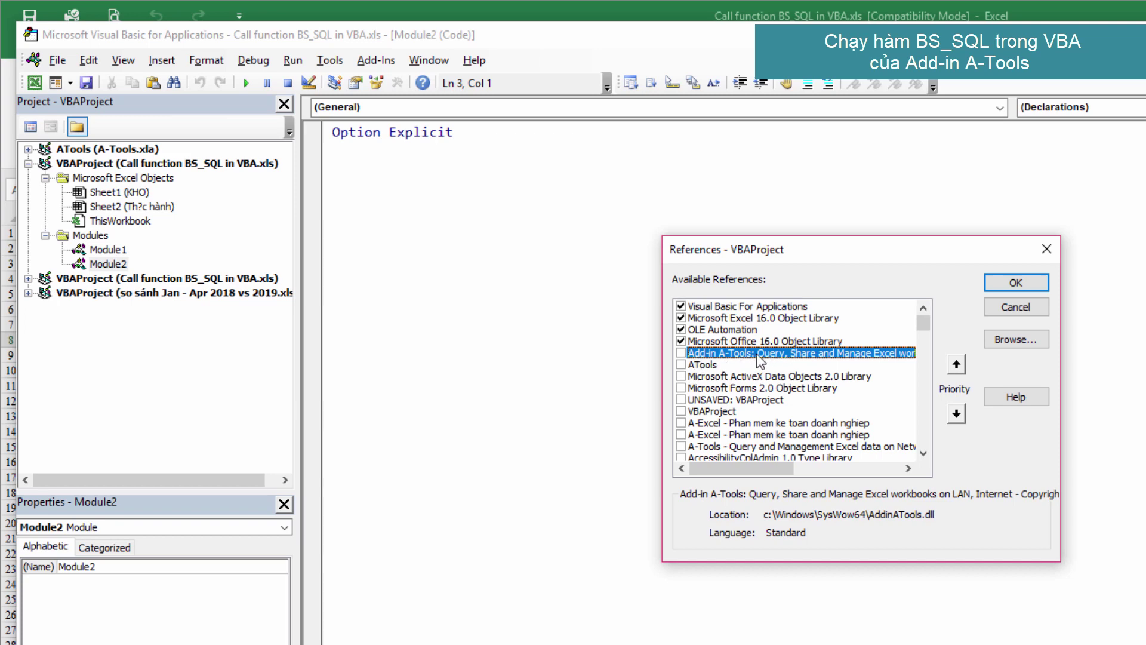
left_click(680, 353)
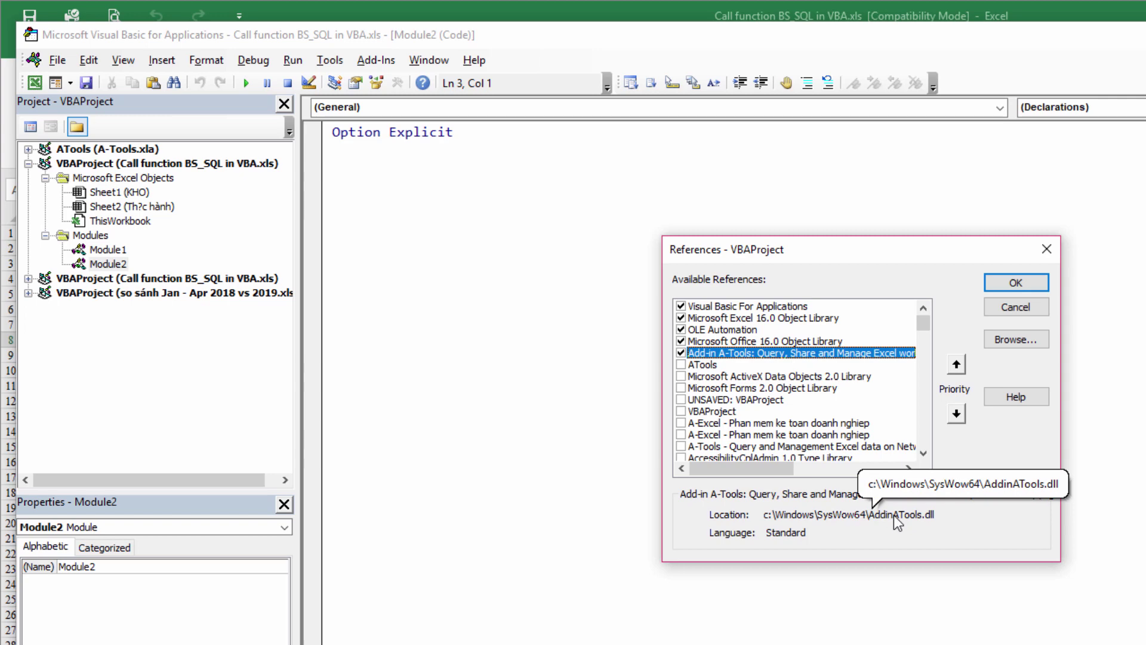
left_click(1016, 284)
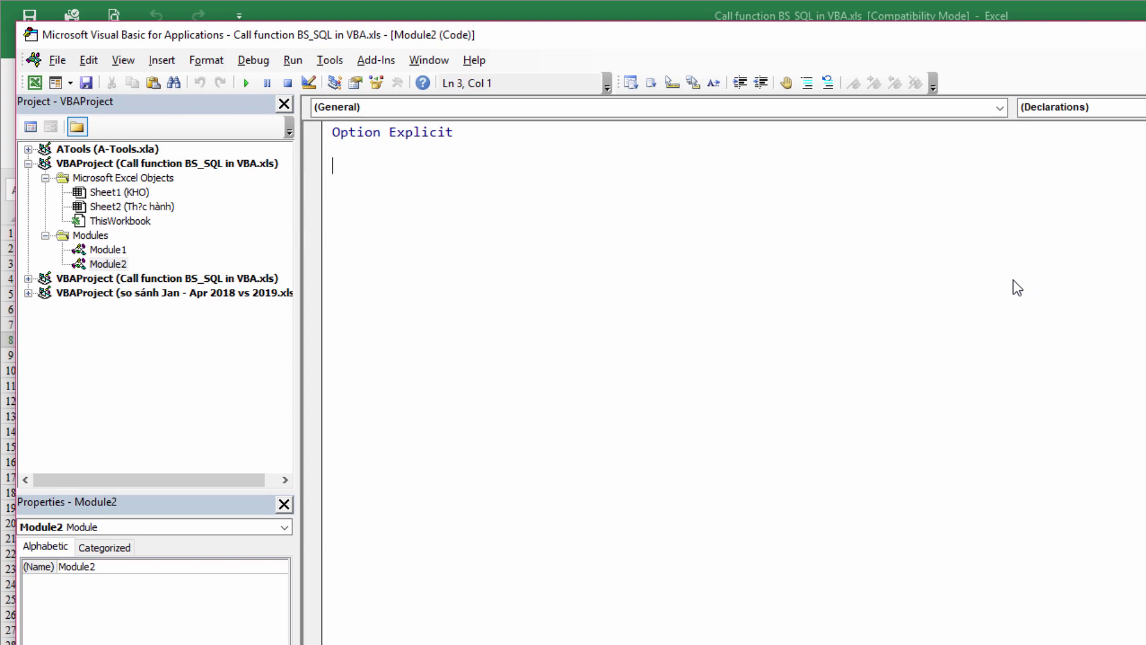
Create an empty Sub CallFuncBSSQL procedure in Module2
type("sU")
type("B")
key("BackSpace")
key("BackSpace")
key("BackSpace")
type("Sub ")
type("Cal")
type("lFunc")
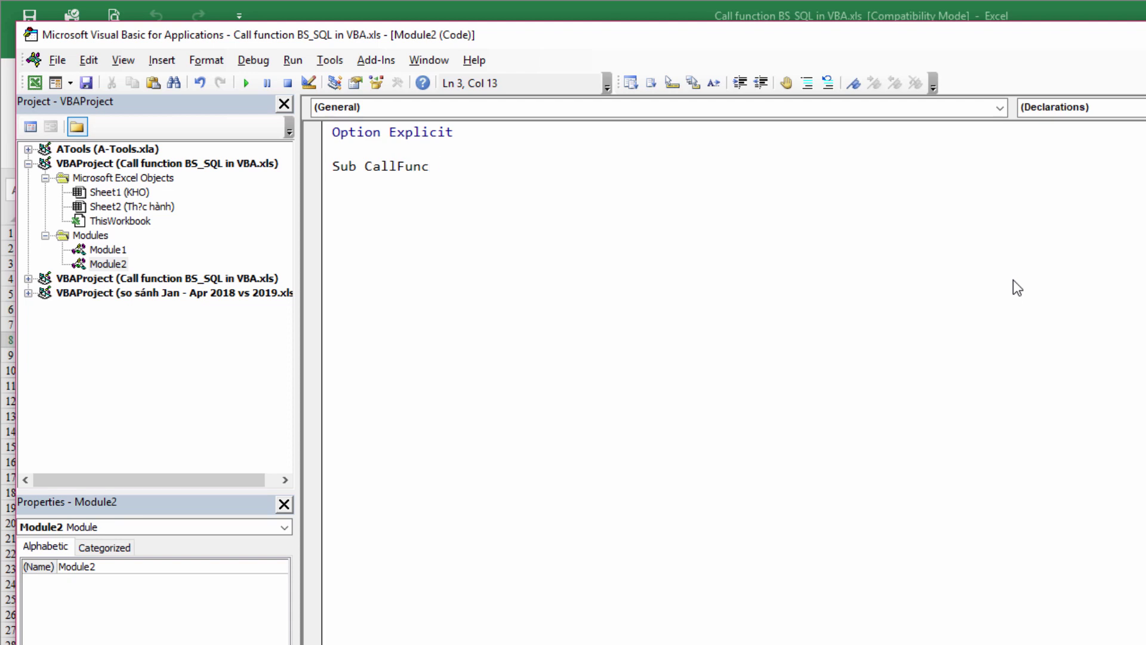
type("BSSQL")
key("Return")
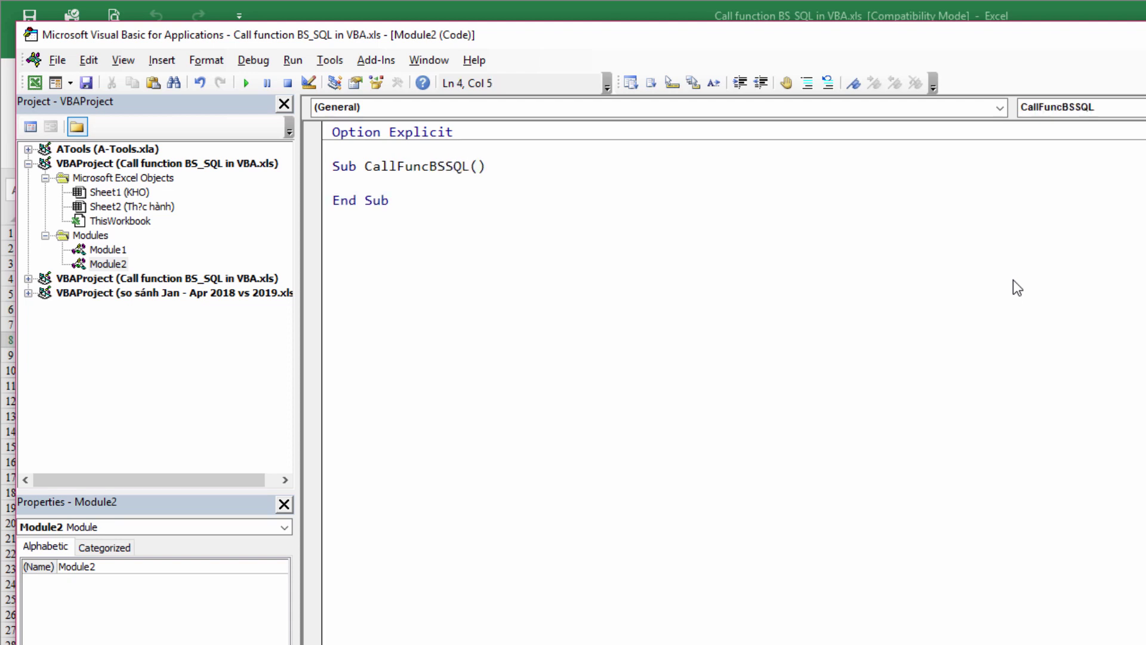
key("Return")
key("Up")
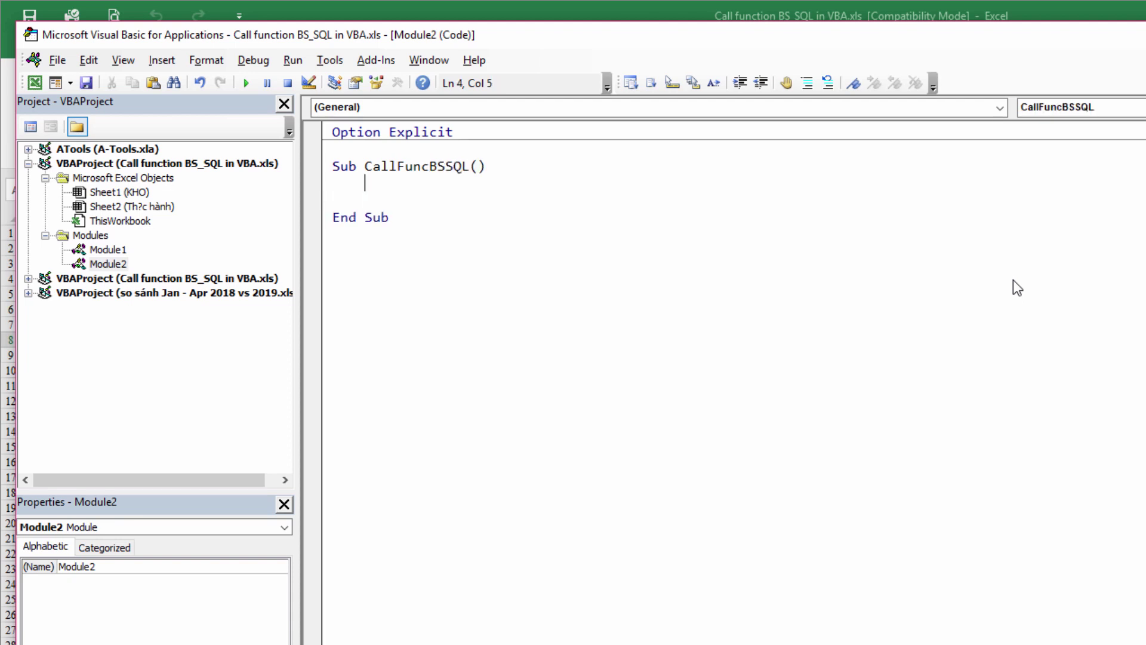
Declare f as a new BSFunctions object and x&, v, with explanatory comments
type("Dim f")
type(" as")
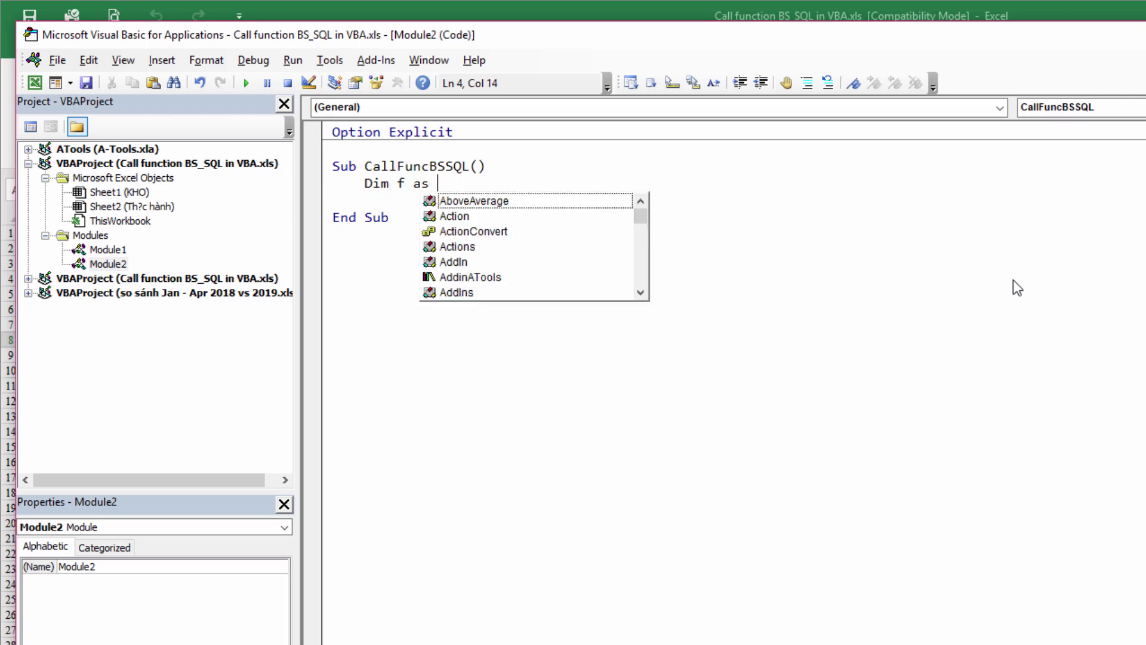
type(" new")
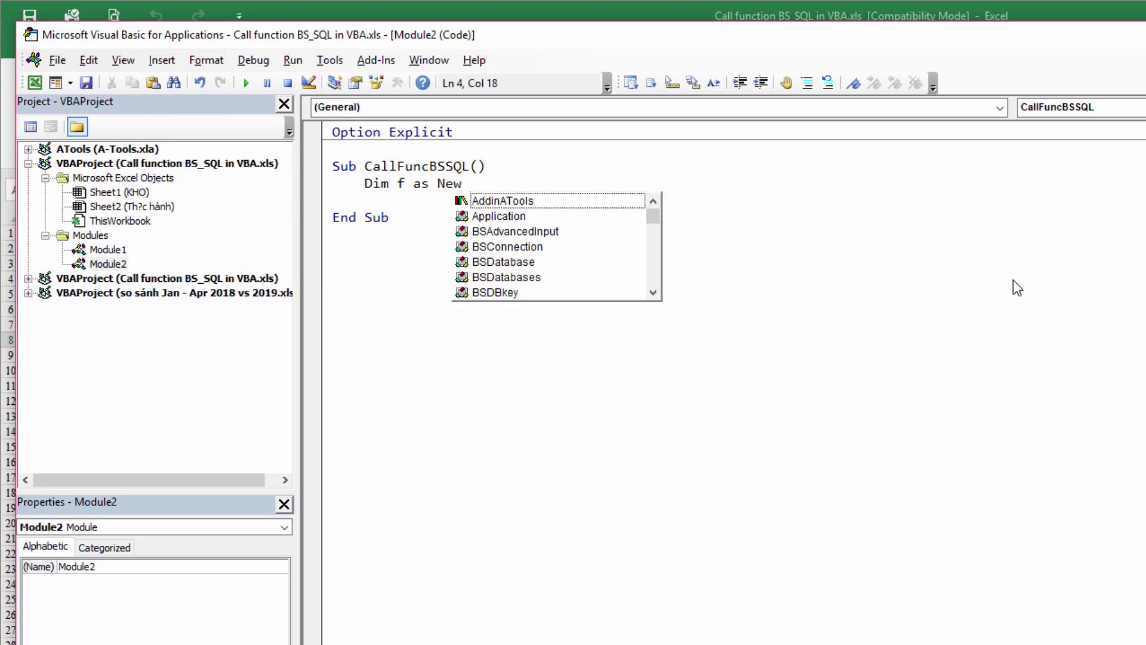
type(" bsfu")
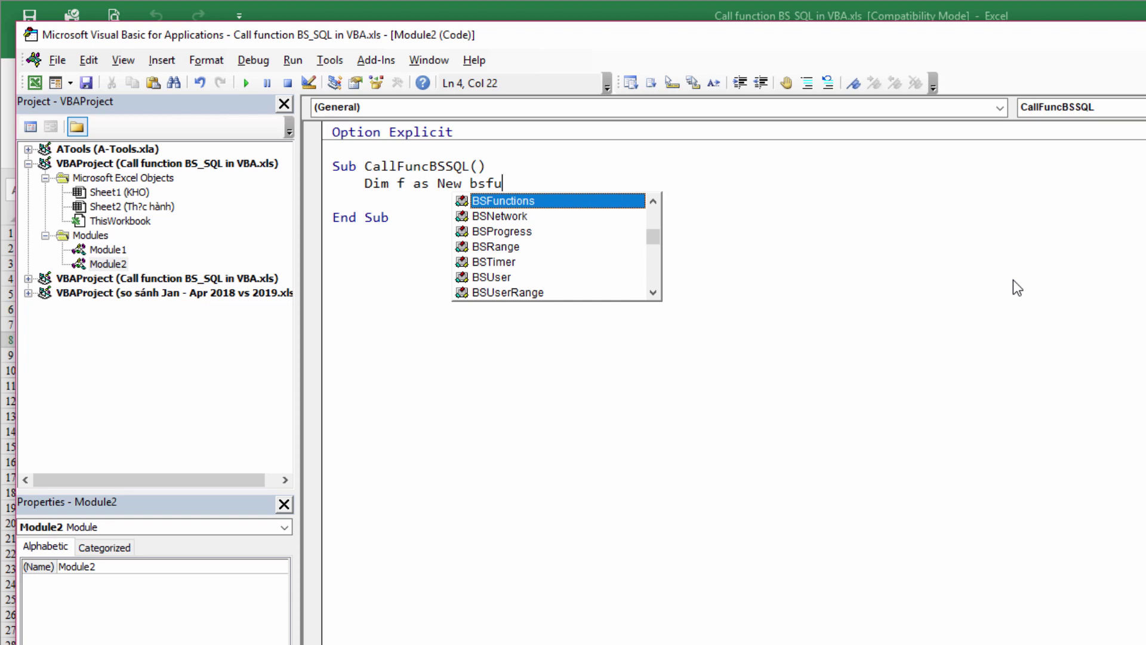
type(" Class")
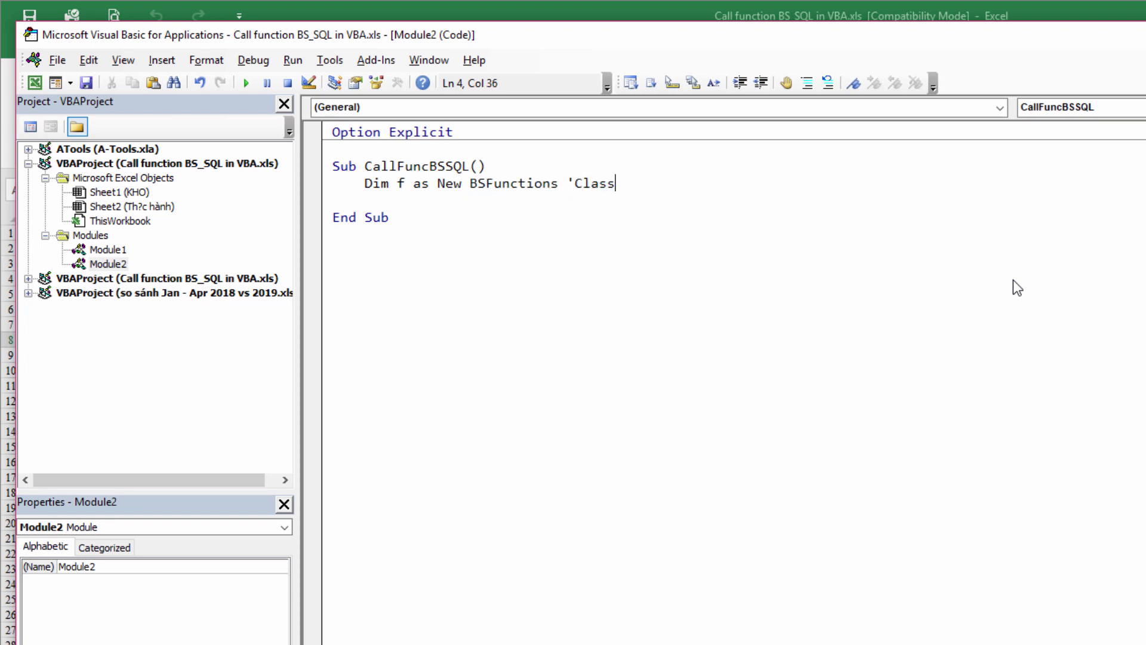
type(" chua cac f")
type("unctions cua")
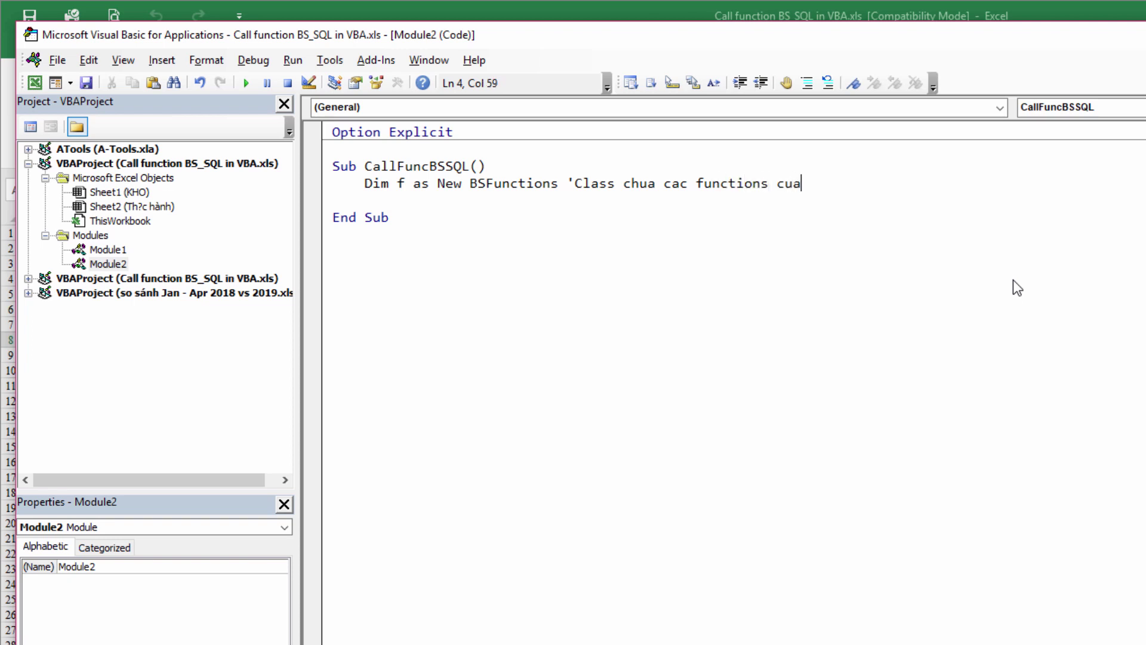
type(" A-Tools")
key("Return")
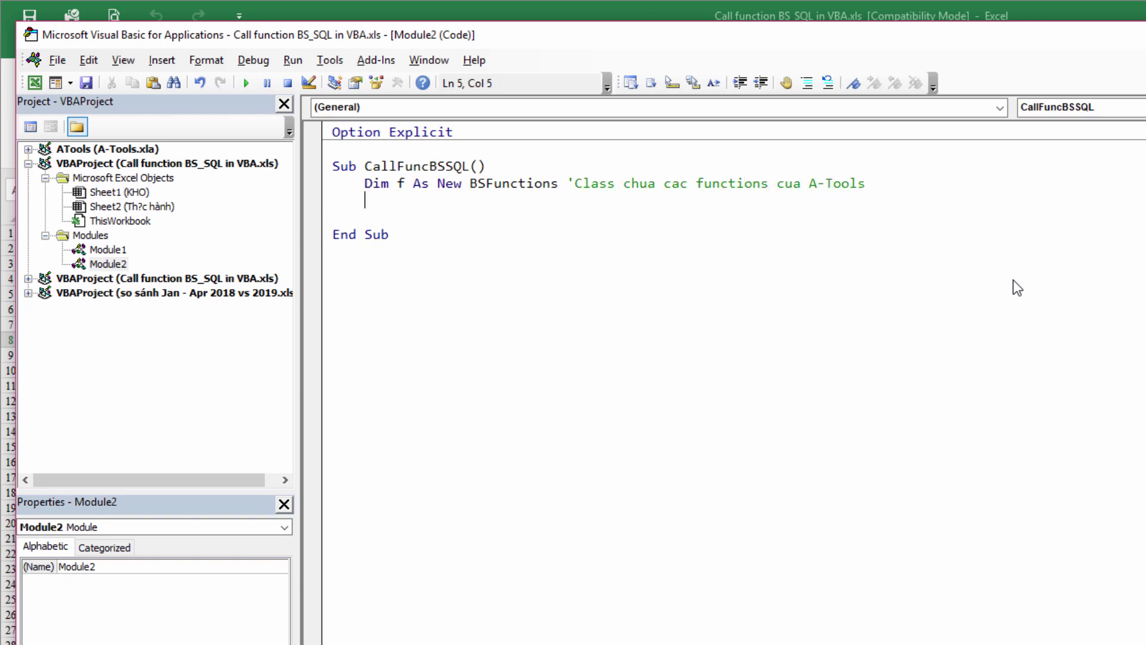
type("Dim ")
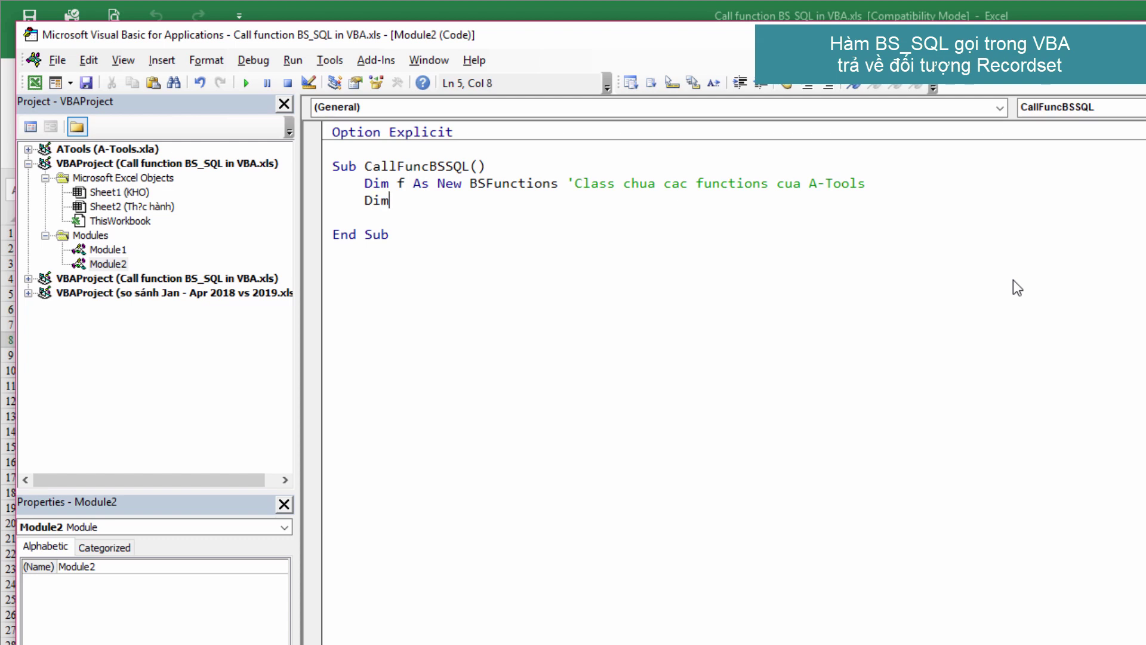
type("x&")
type(", v '")
type("Variant")
key("Return")
key("Return")
double_click(481, 200)
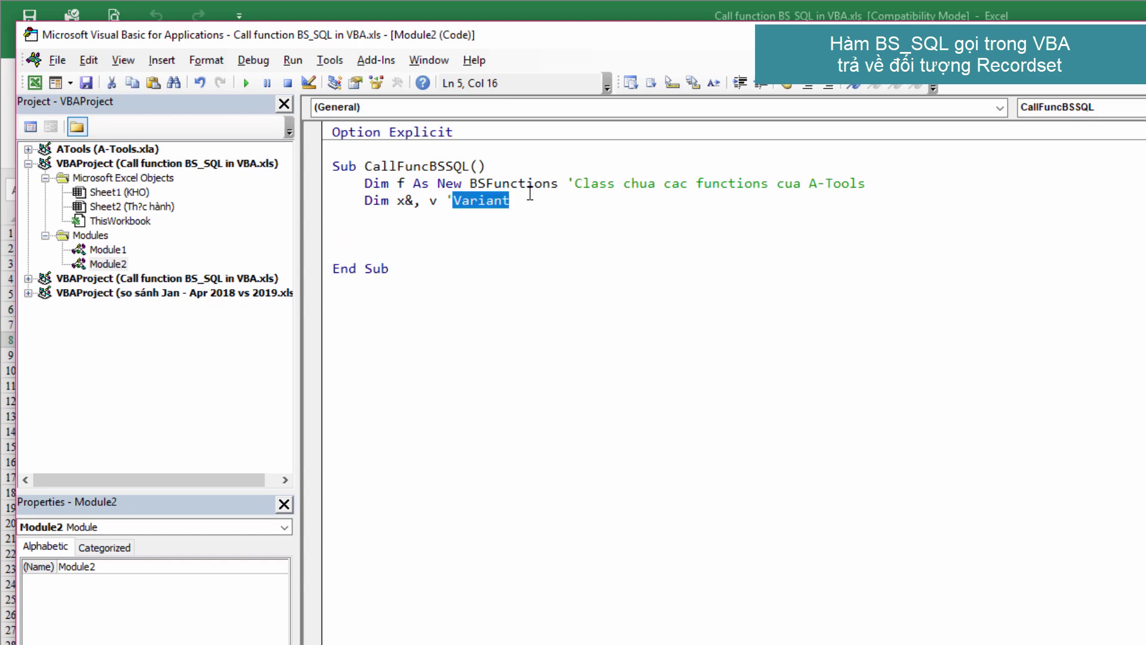
type("Get resul")
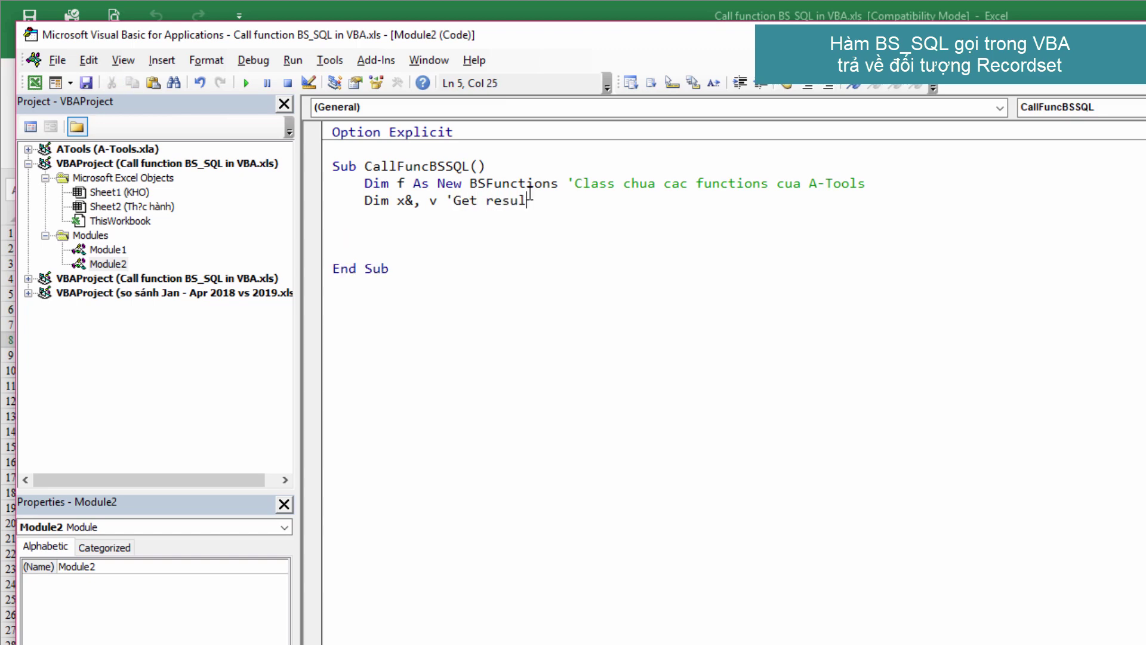
type("t from B")
type("S_SQL")
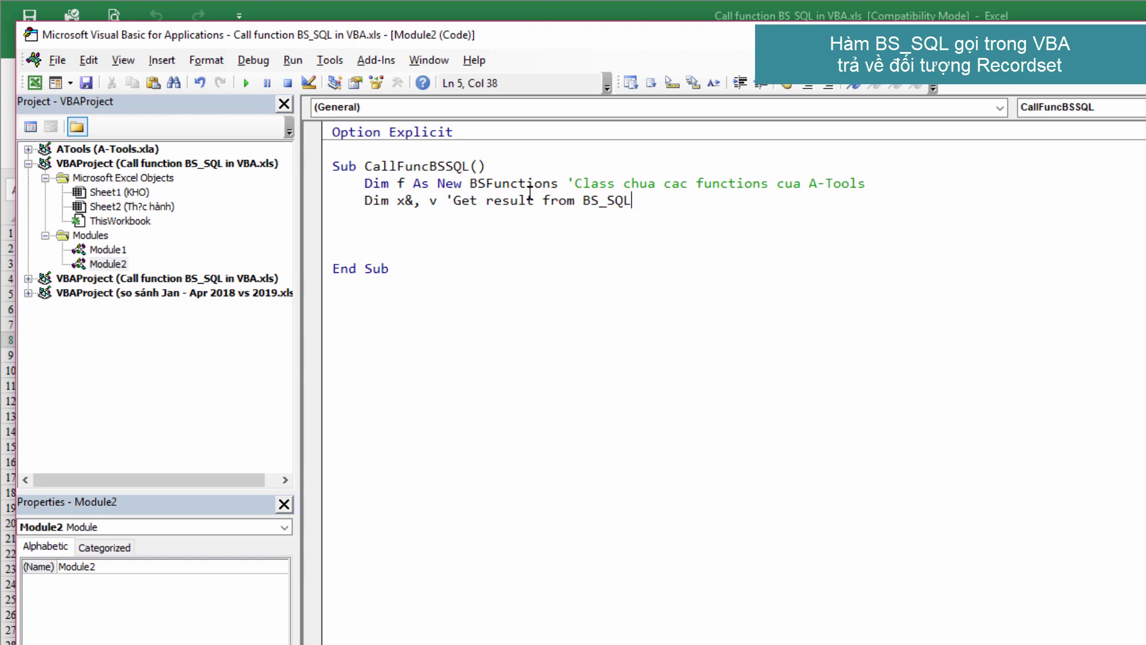
type(" in VB")
type("A - Re")
type("cords")
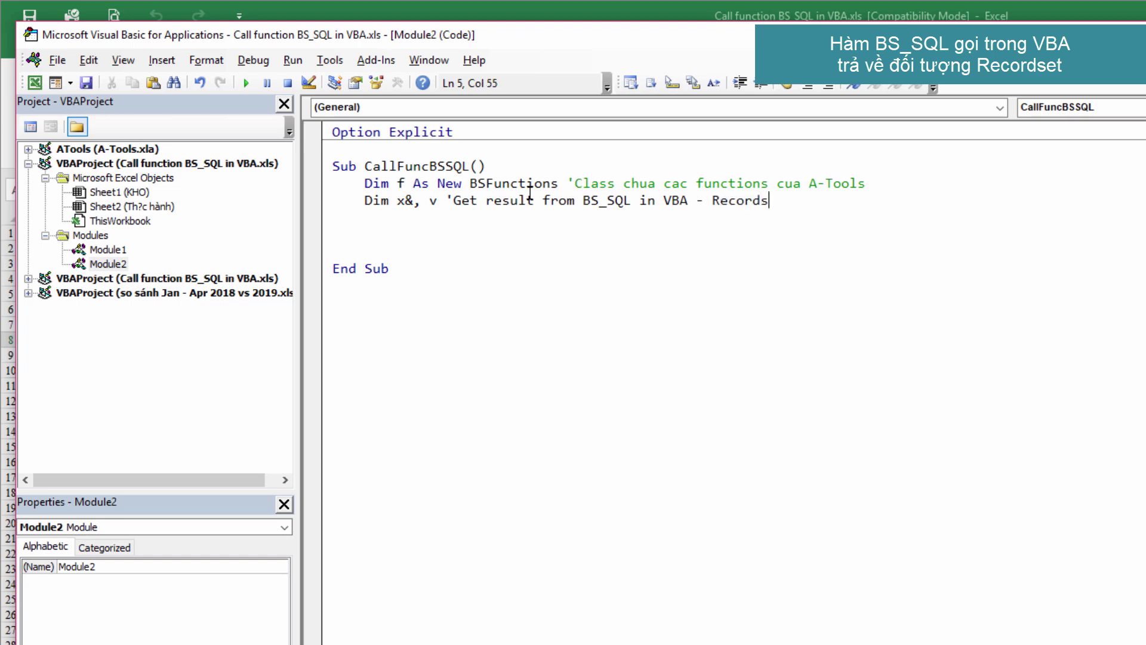
type("et")
key("Return")
key("Down")
Add the line v = f.bs_Sql("SELECT * FROM KHO")
type("v=")
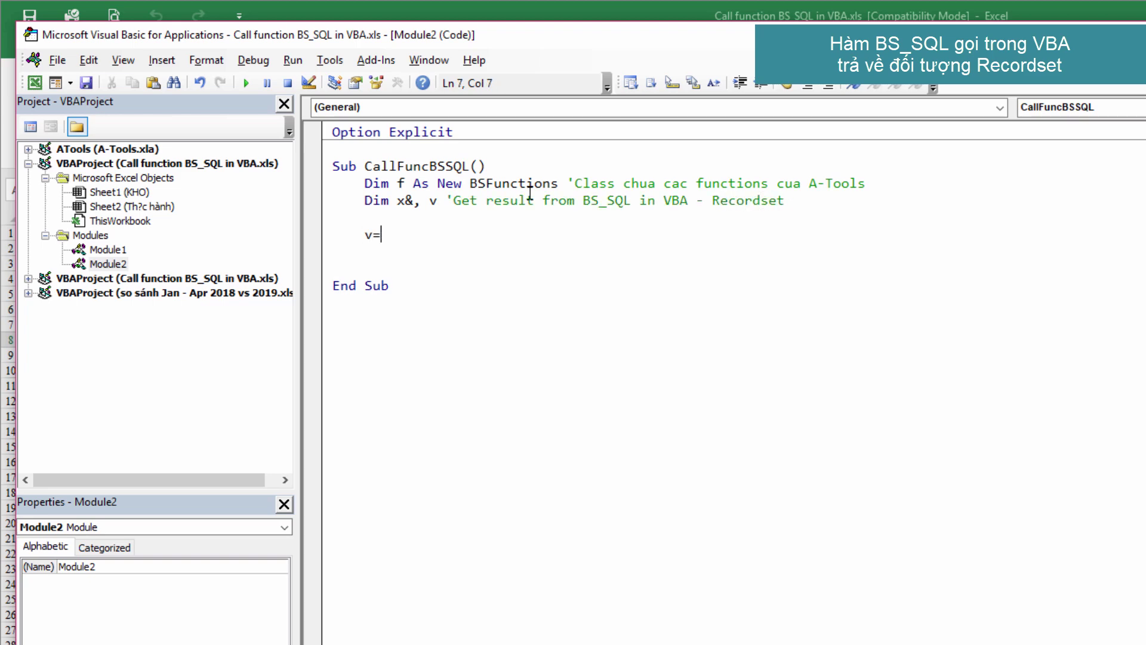
type("f")
type(".")
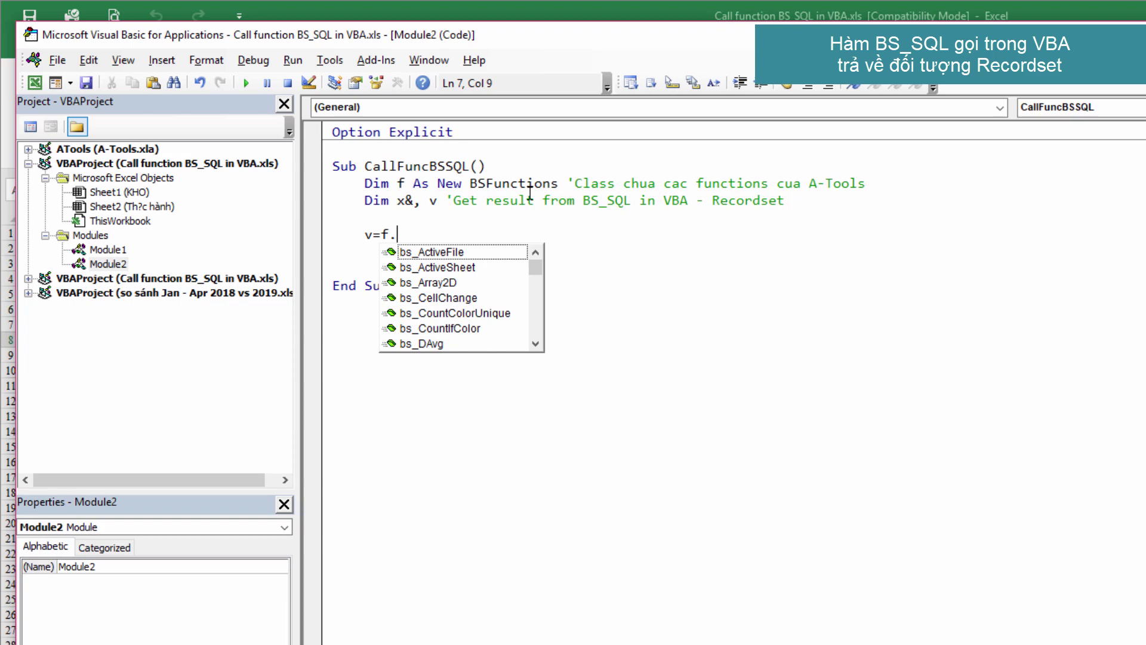
key("Down")
key("Down")
key("Down")
key("Down")
key("Down")
key("Down")
key("Down")
key("Down")
key("Down")
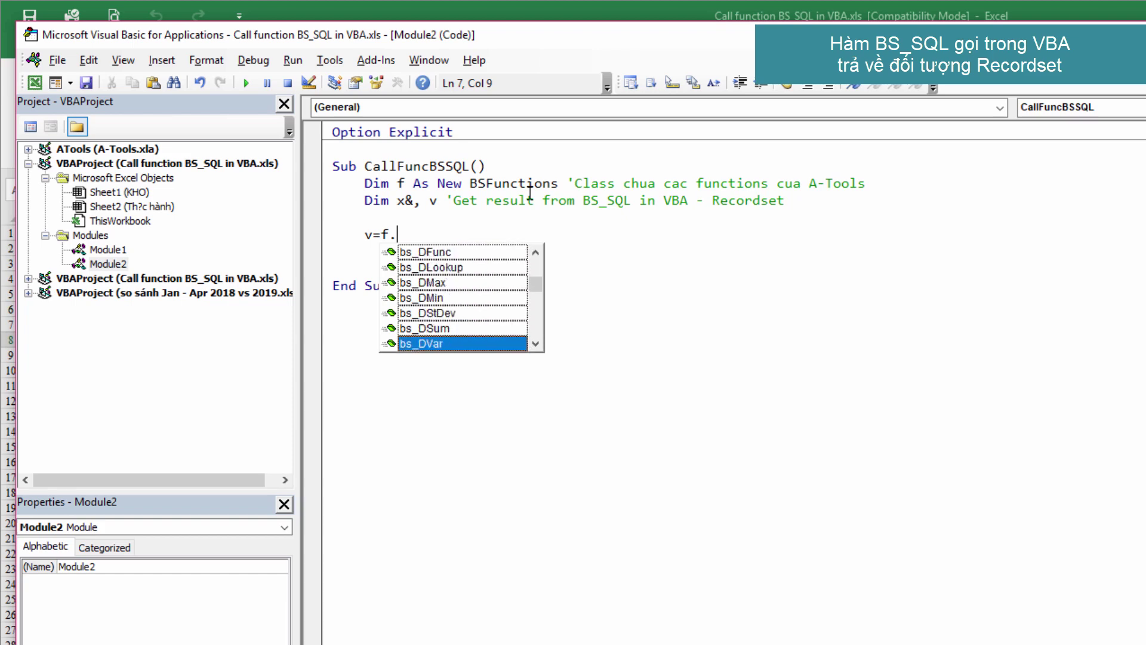
key("Down")
key("Down")
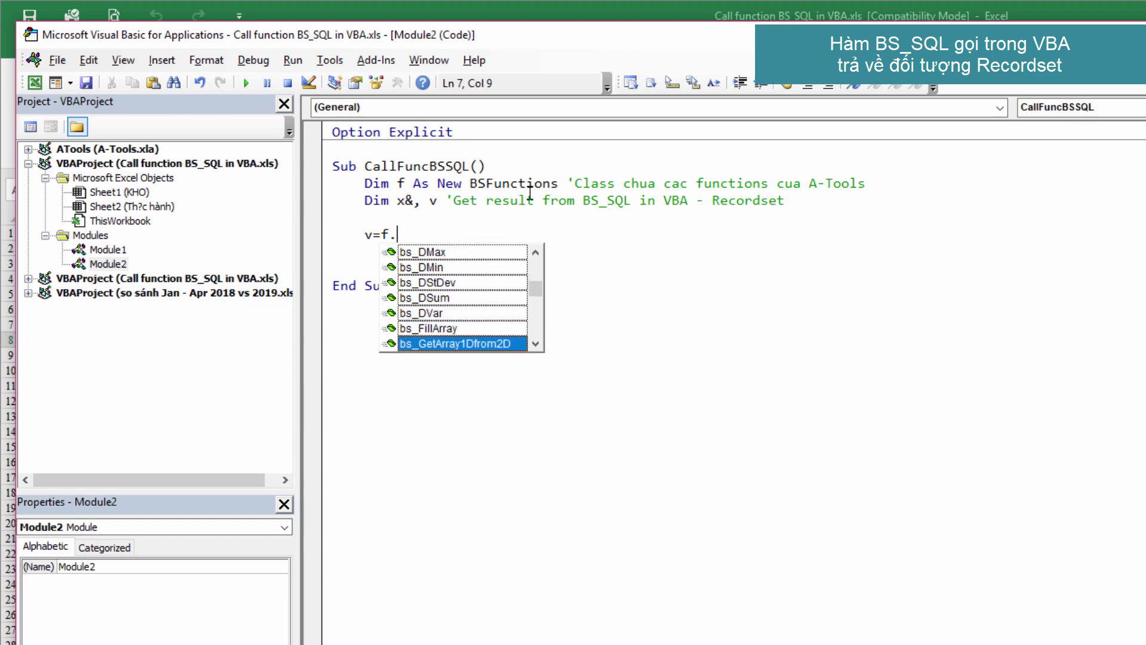
type("bs_")
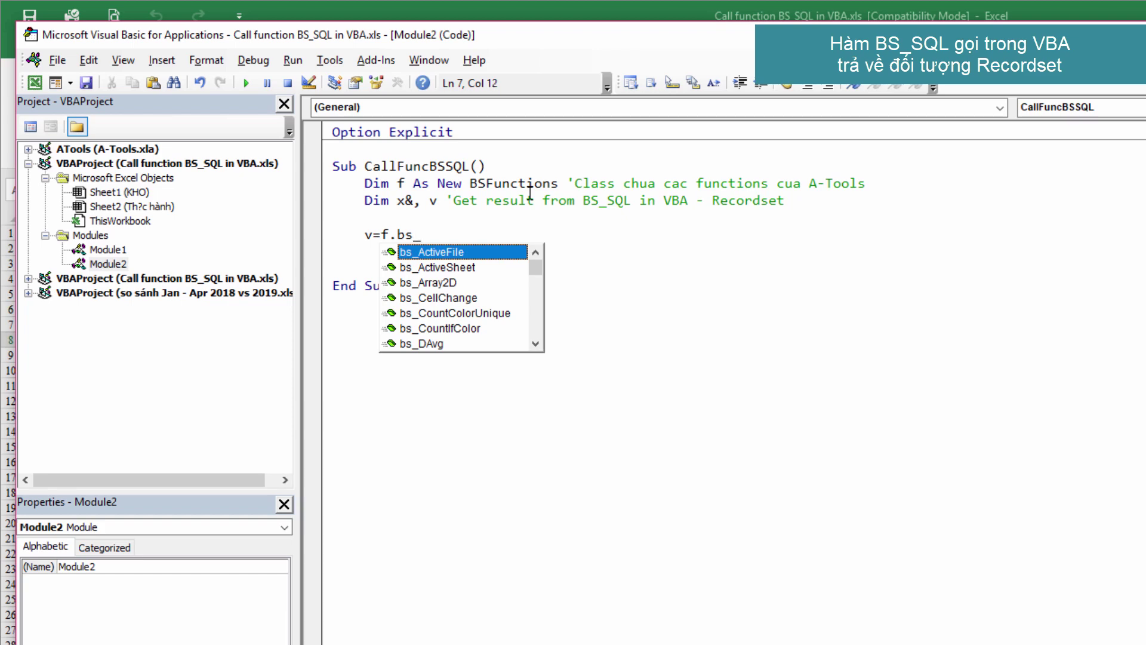
type("sq")
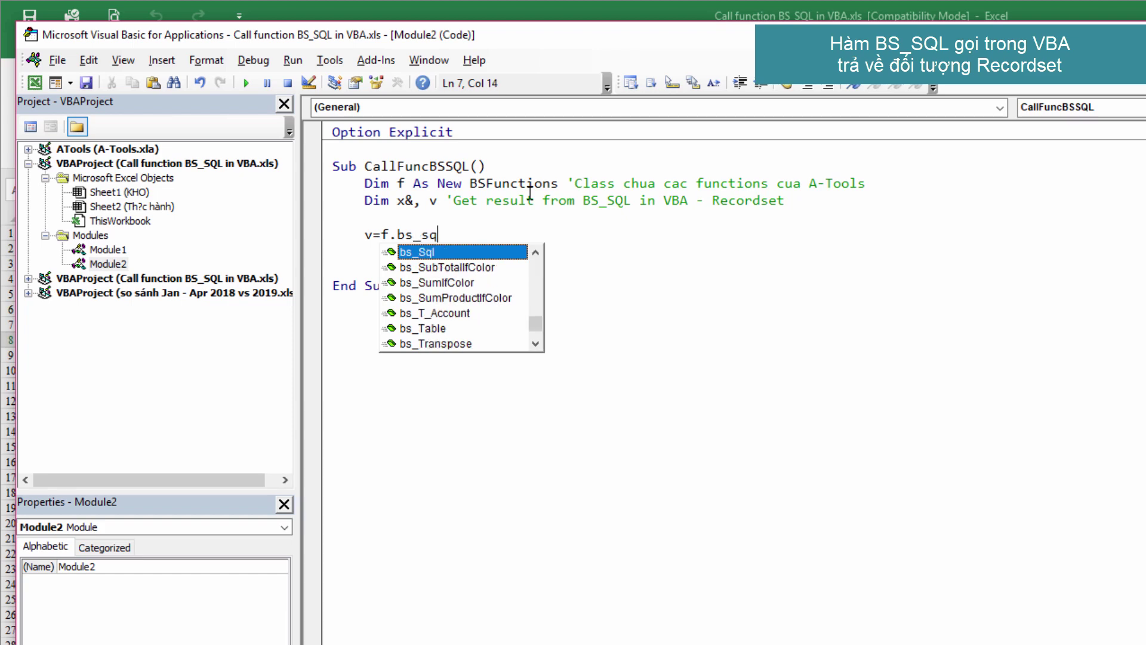
type("(")
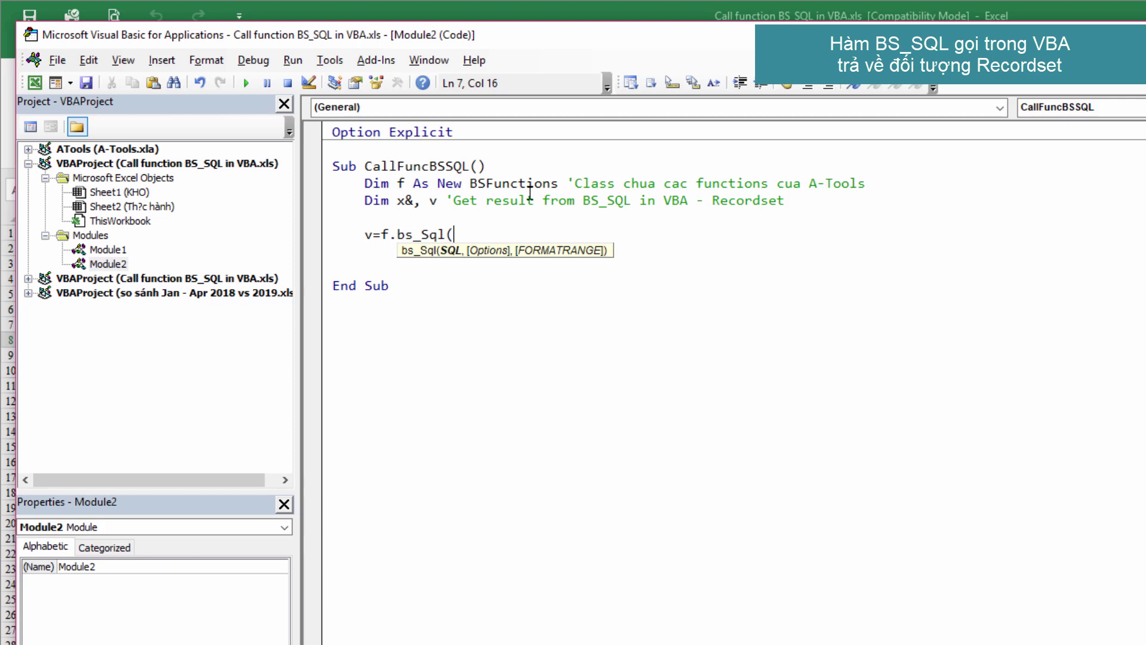
type("\"")
type("SELE")
type("CT * ")
type("FROM KHO")
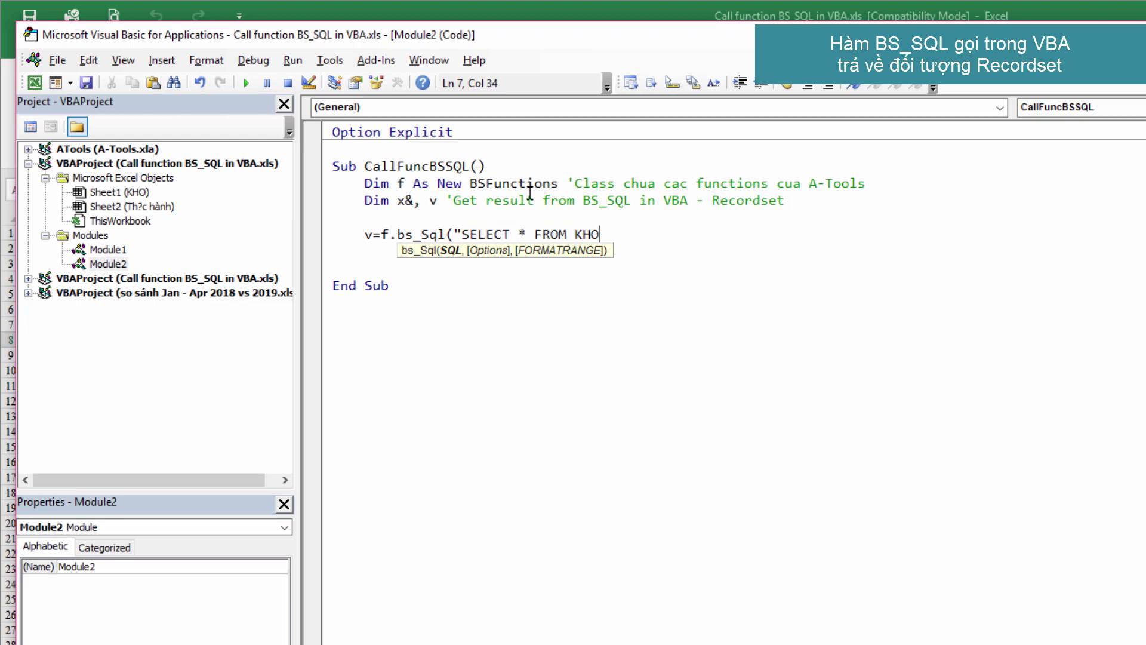
type("\"")
type(",")
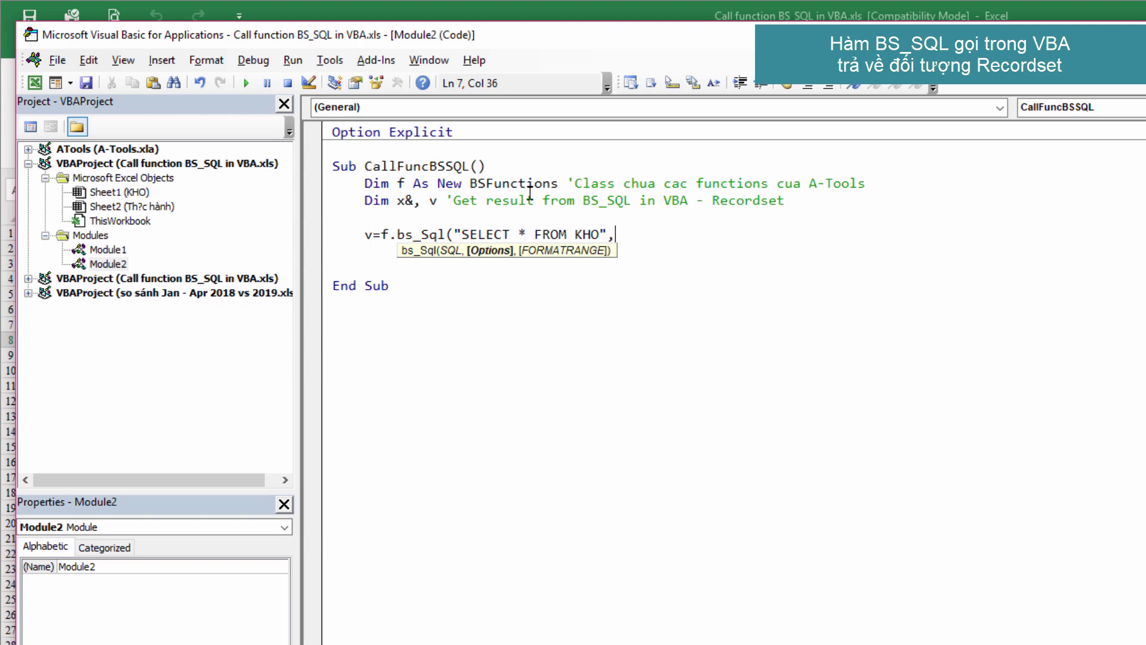
key("BackSpace")
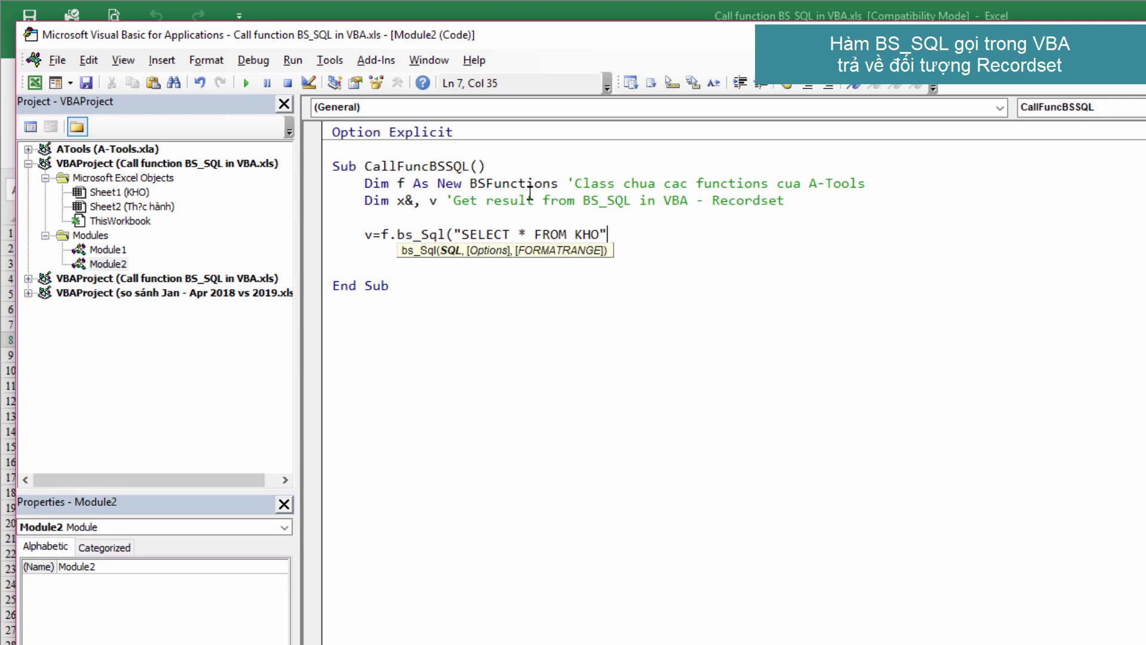
type(")")
key("Return")
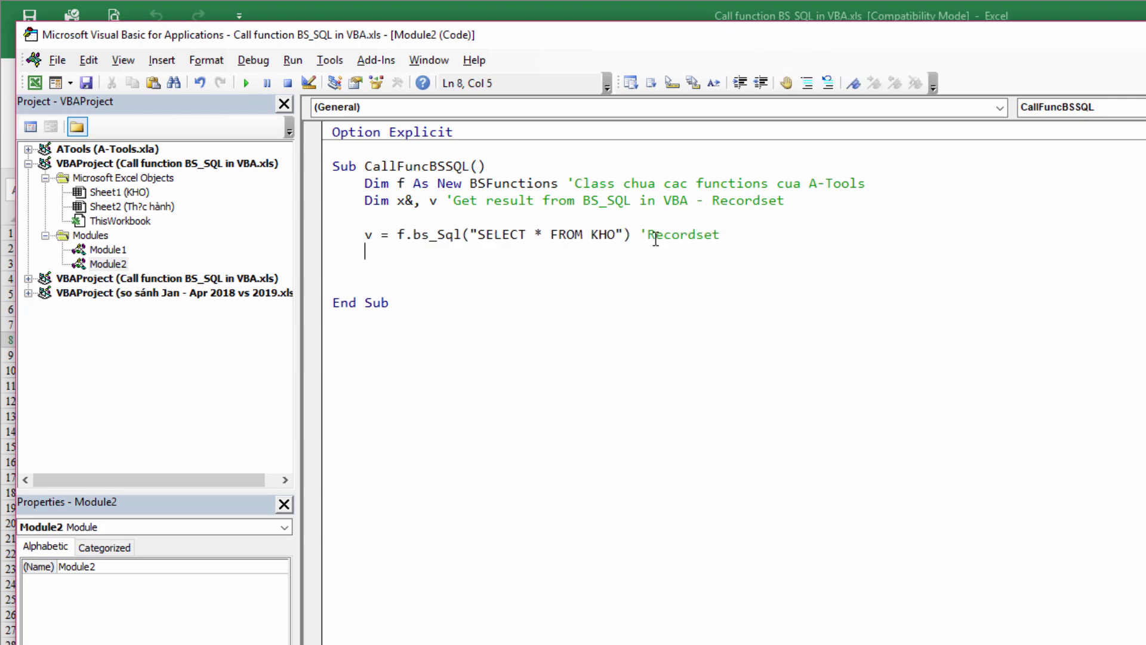
After checking cell A8 in Excel, write Range("A8").CopyFromRecordset v
key("alt+F11")
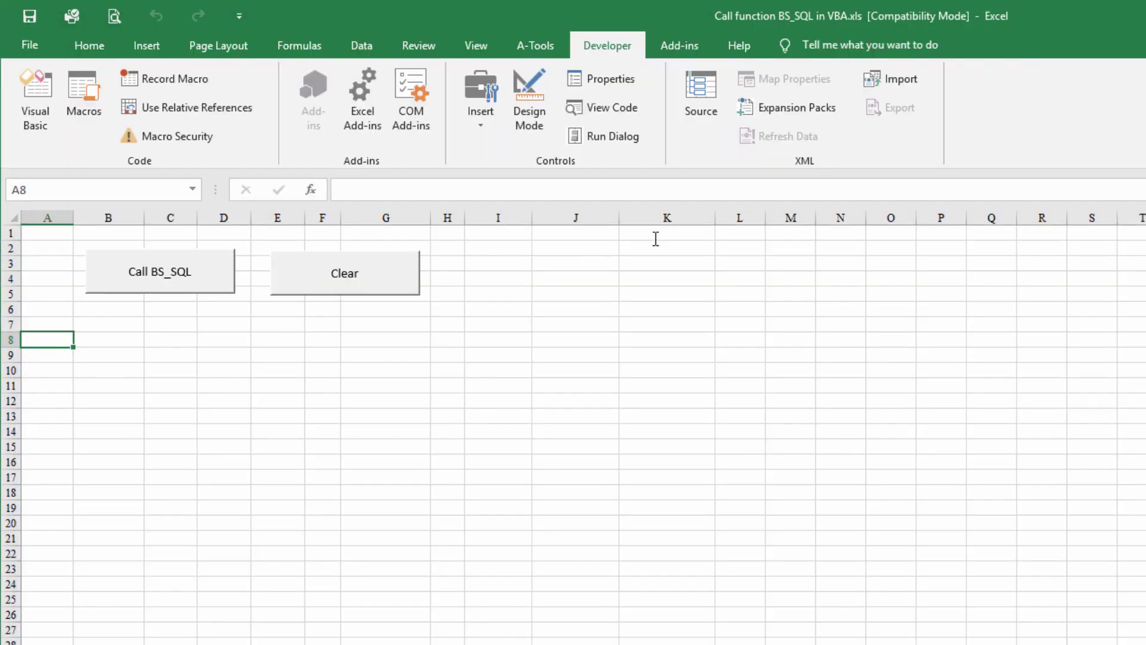
key("Down")
key("alt+F11")
key("ctrl+space")
type("ran")
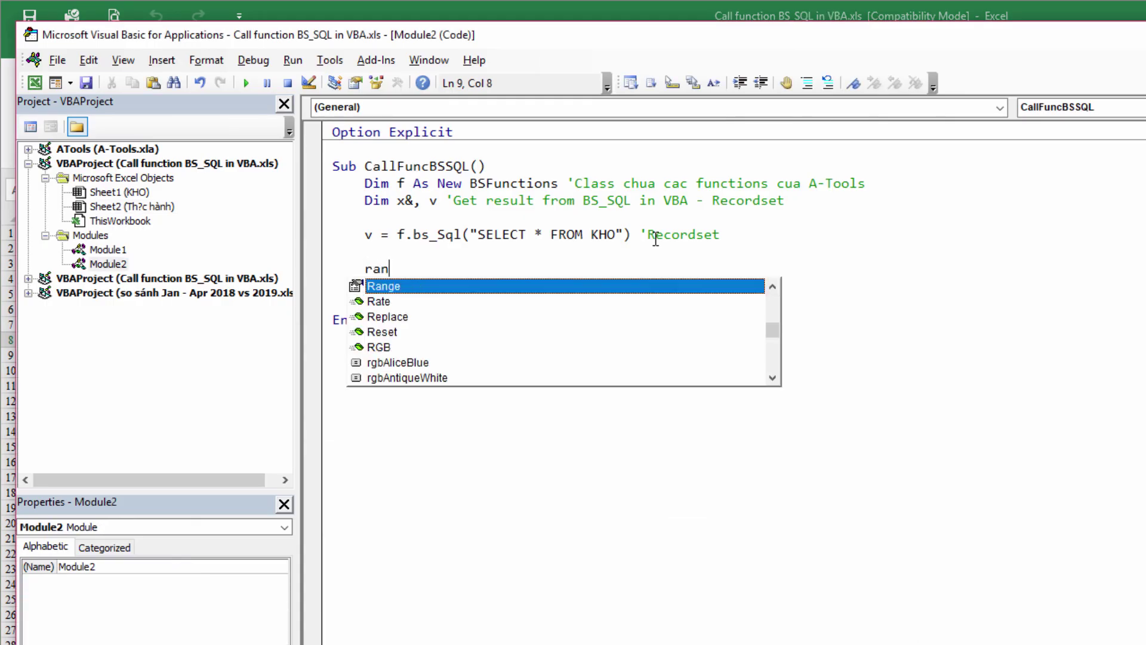
type("g")
key("Escape")
type("e(\"A")
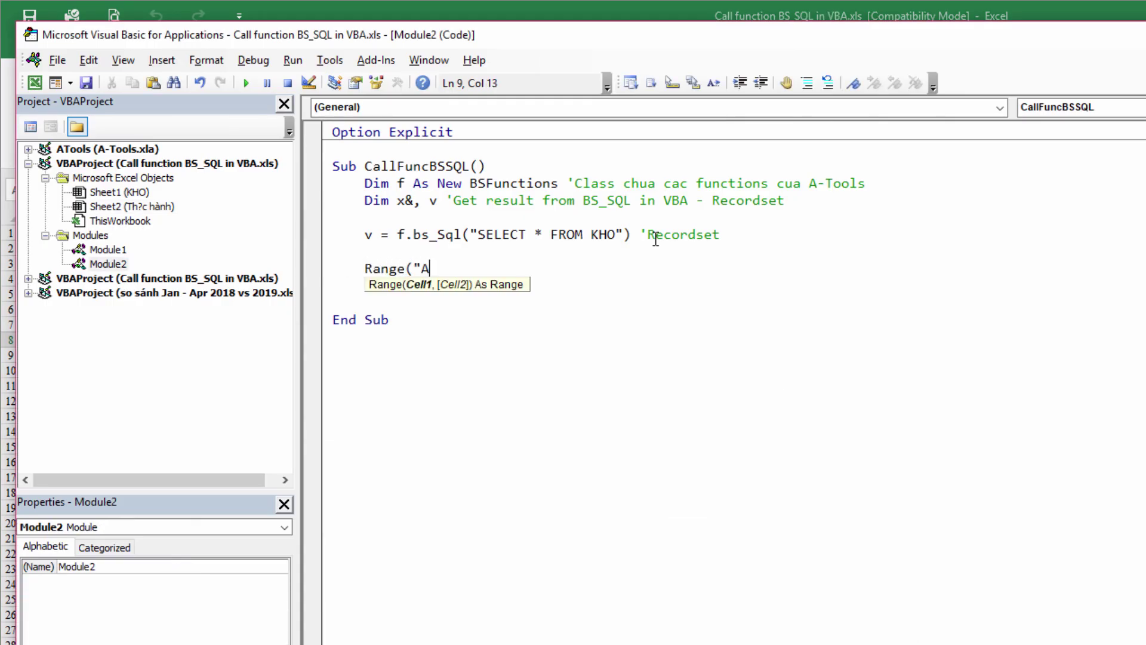
type("8\"")
type(").cop")
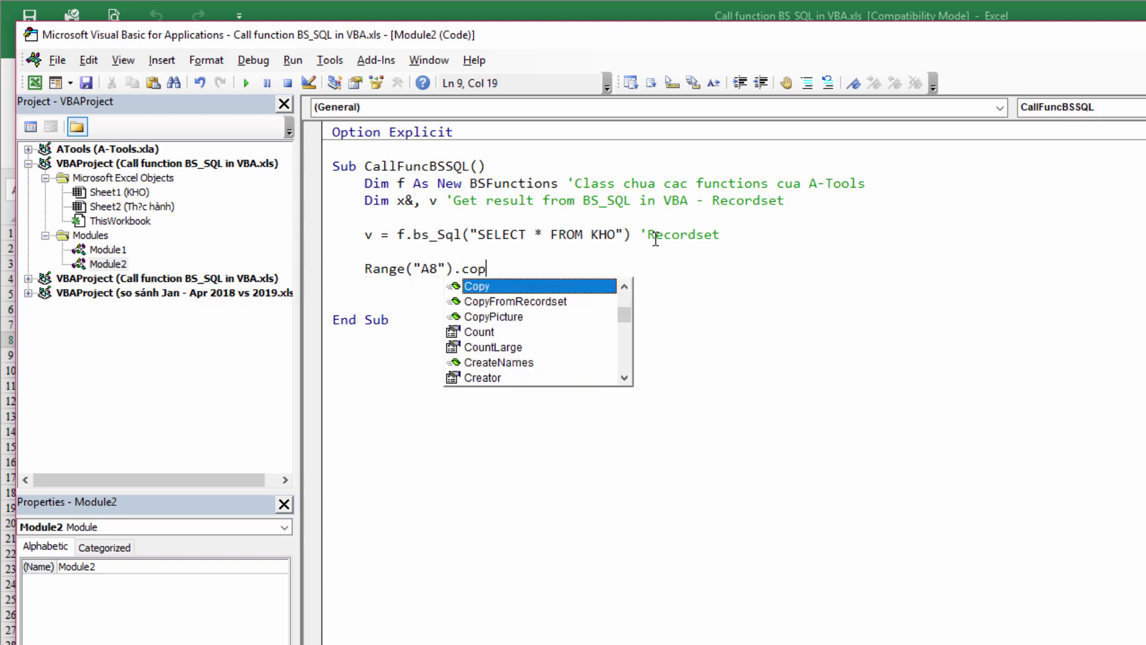
key("Down")
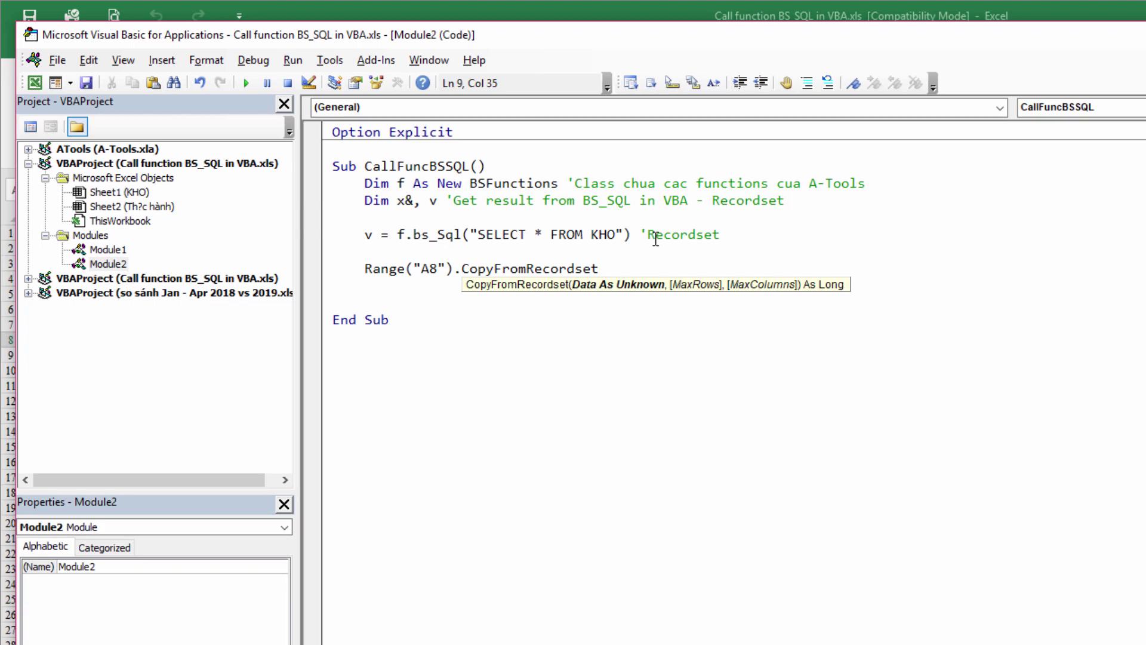
type("v")
Turn it into x = Range("A8").CopyFromRecordset(v) with the comment 'Get rows
key("ctrl+Left")
key("ctrl+Left")
key("ctrl+Left")
key("ctrl+Right")
key("ctrl+Right")
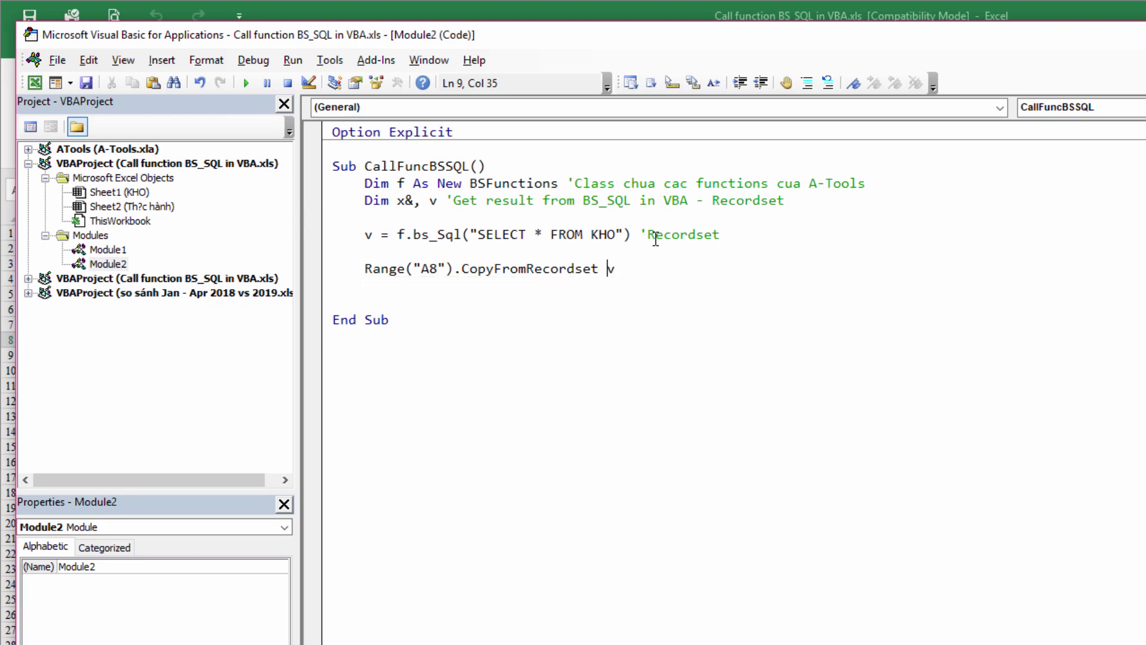
key("ctrl+Left")
key("Left")
key("Left")
key("Left")
key("Home")
type("x=")
key("ctrl+Right")
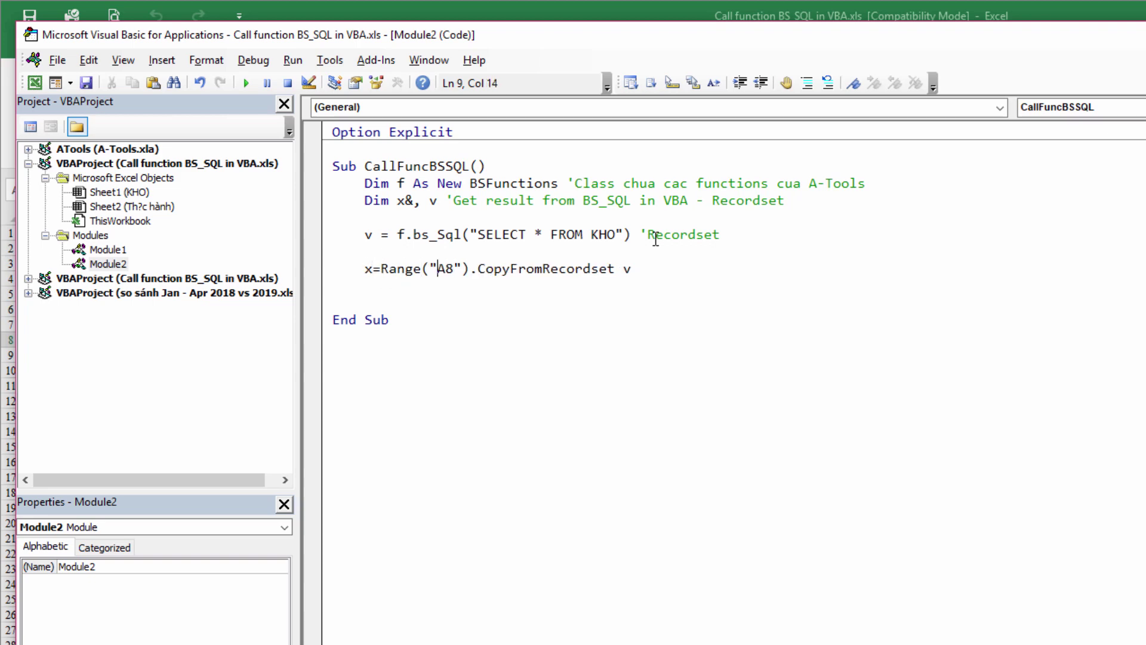
key("ctrl+Right")
key("ctrl+Right")
key("BackSpace")
type("(")
key("Right")
type(") '")
type("Get rows")
key("Return")
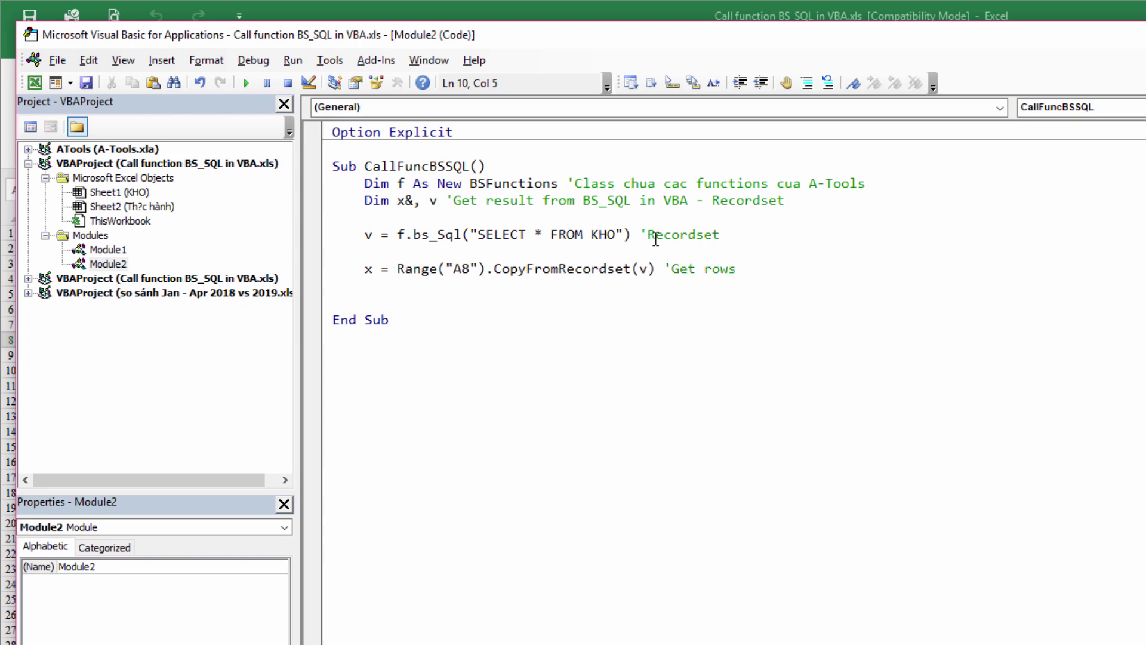
Add a 'Free memory comment followed by Set f = Nothing
key("Return")
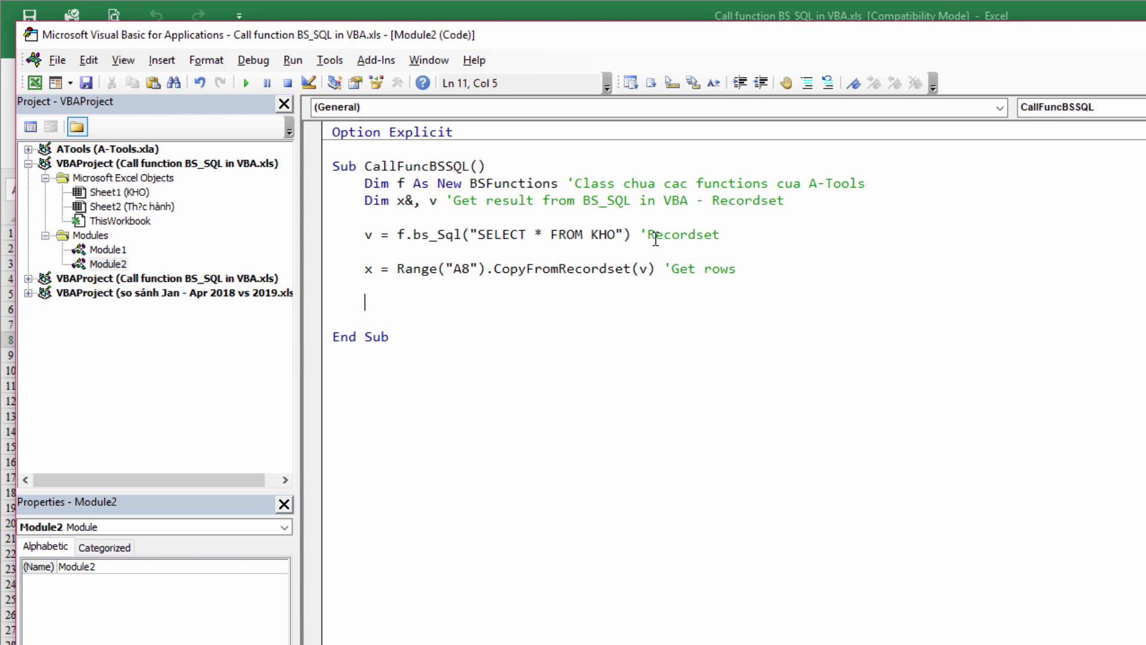
type("'")
type("Free memory")
key("Return")
type("Set")
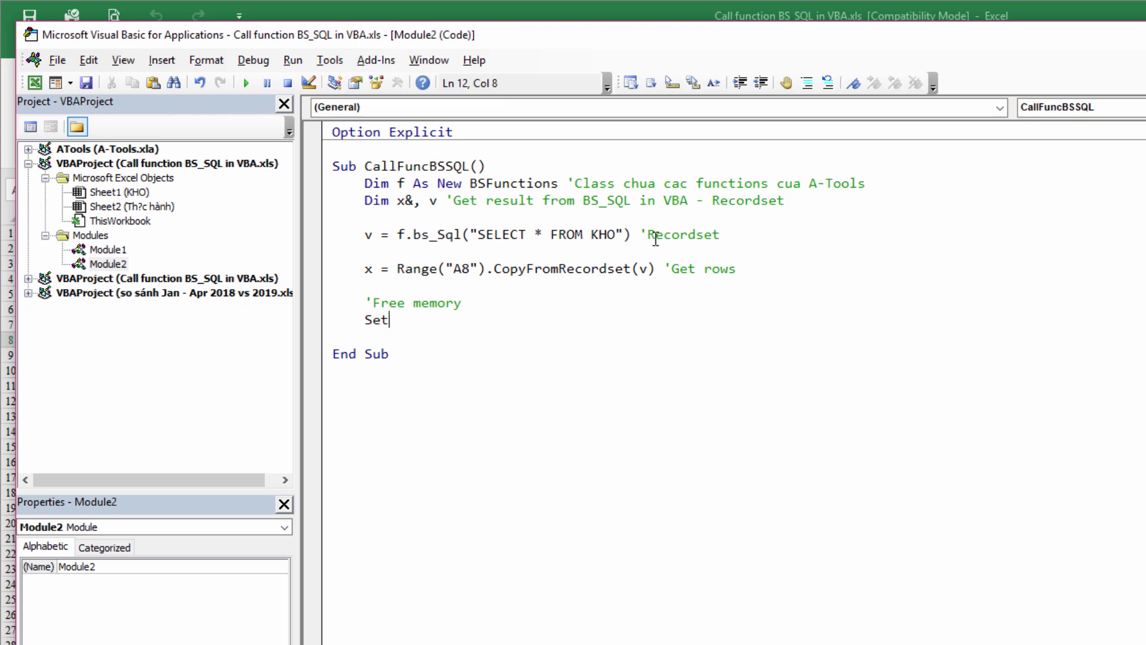
type(" f ")
type("= nothing")
key("Up")
key("Up")
Add MsgBox "So dong nhan duoc la: " & x, vbInformation to report the row count
type("msg")
key("ctrl+space")
key("space")
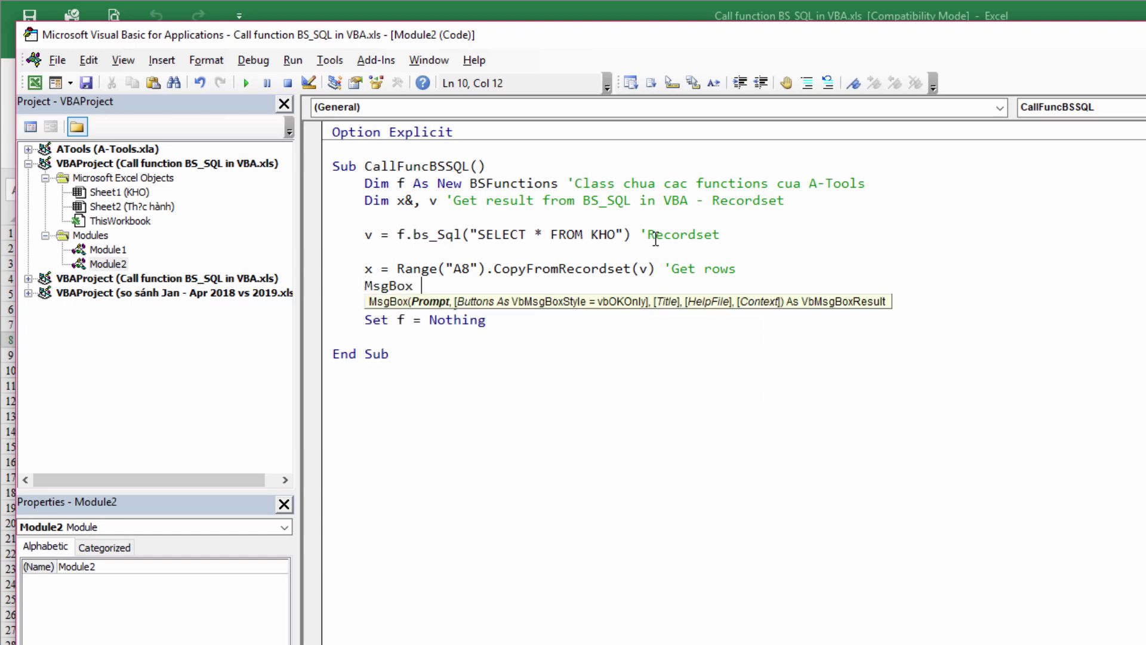
type("\"S")
type("o dong nhan duoc la: \" ")
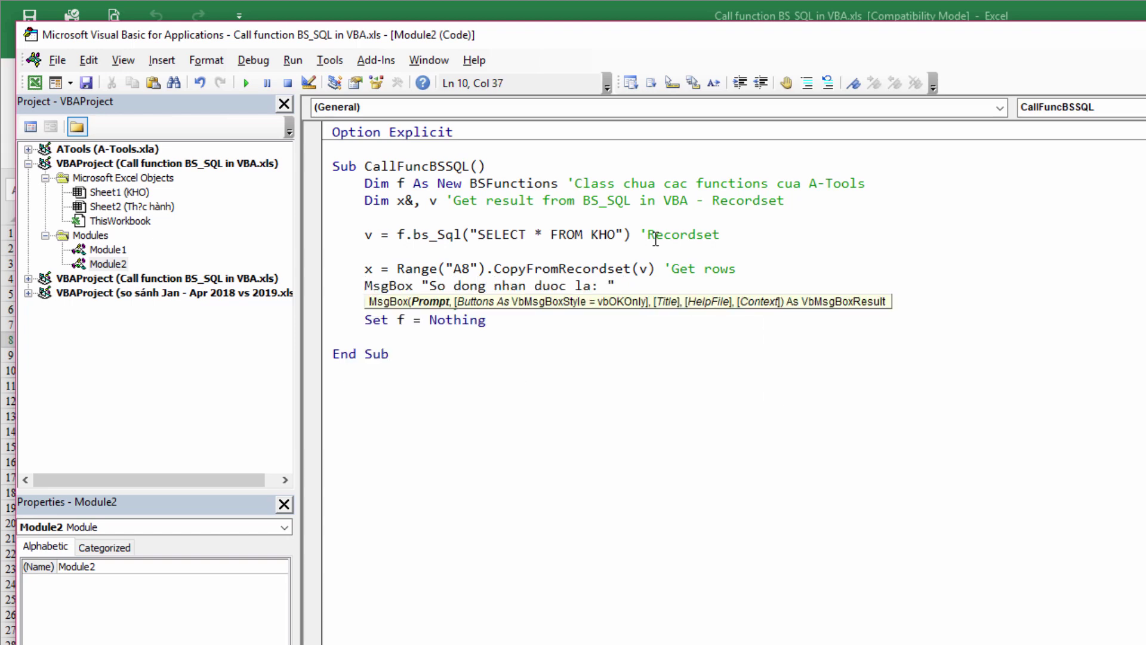
type("& x ,")
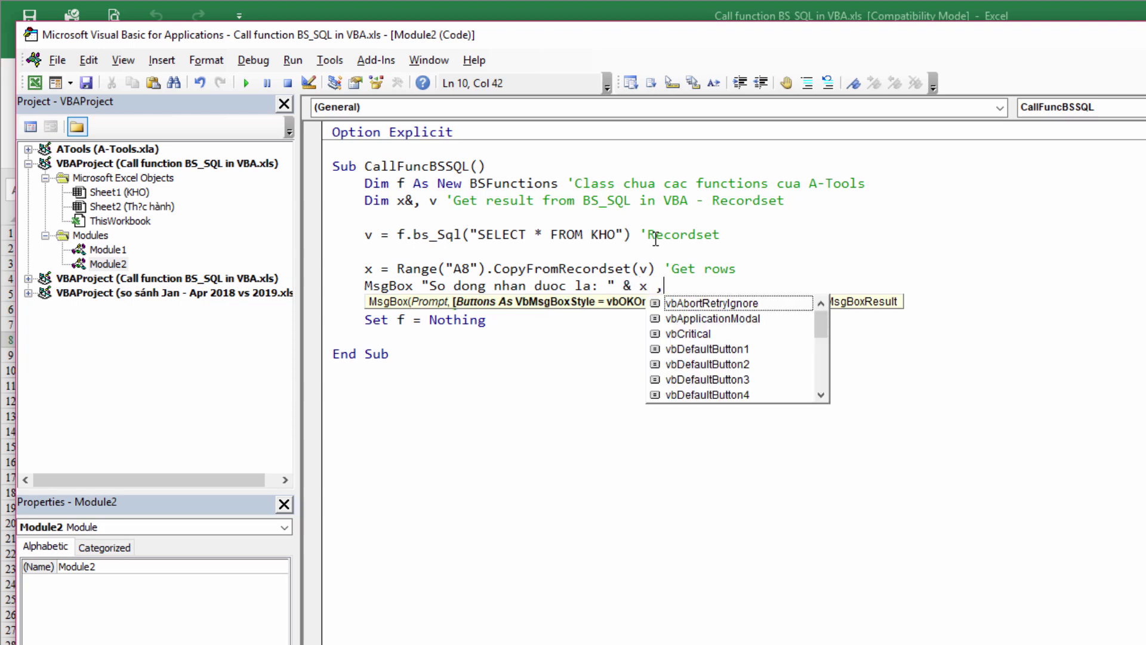
type("vbi")
key("Tab")
Assign the CallFuncBSSQL macro to the Call BS_SQL button
key("alt+F11")
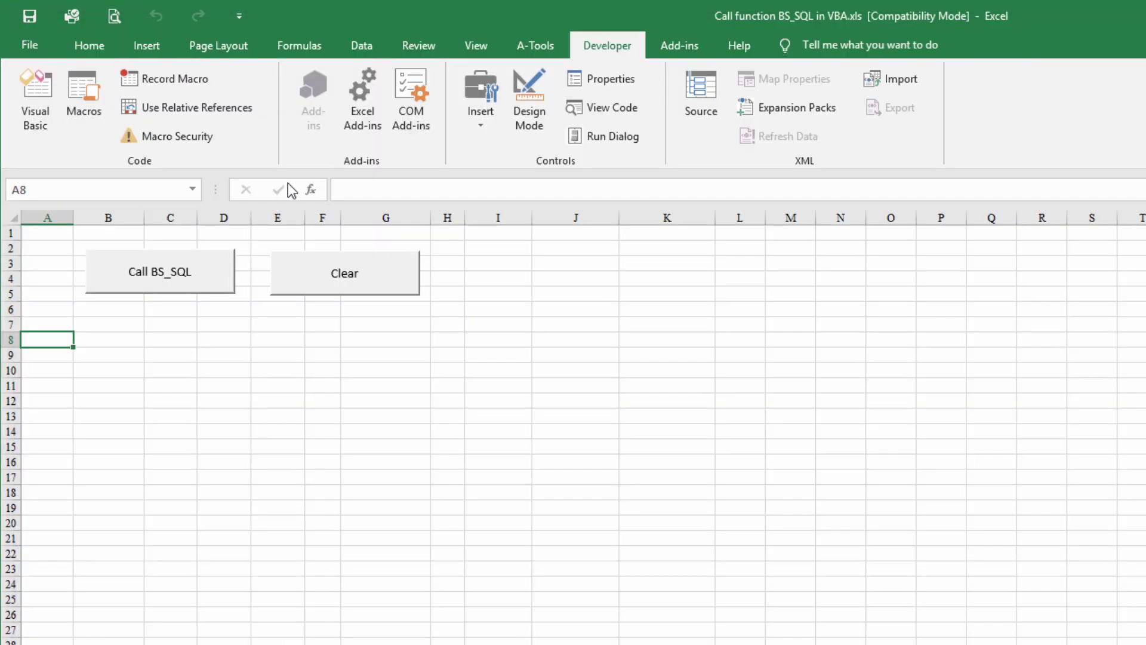
left_click(213, 275)
right_click(213, 276)
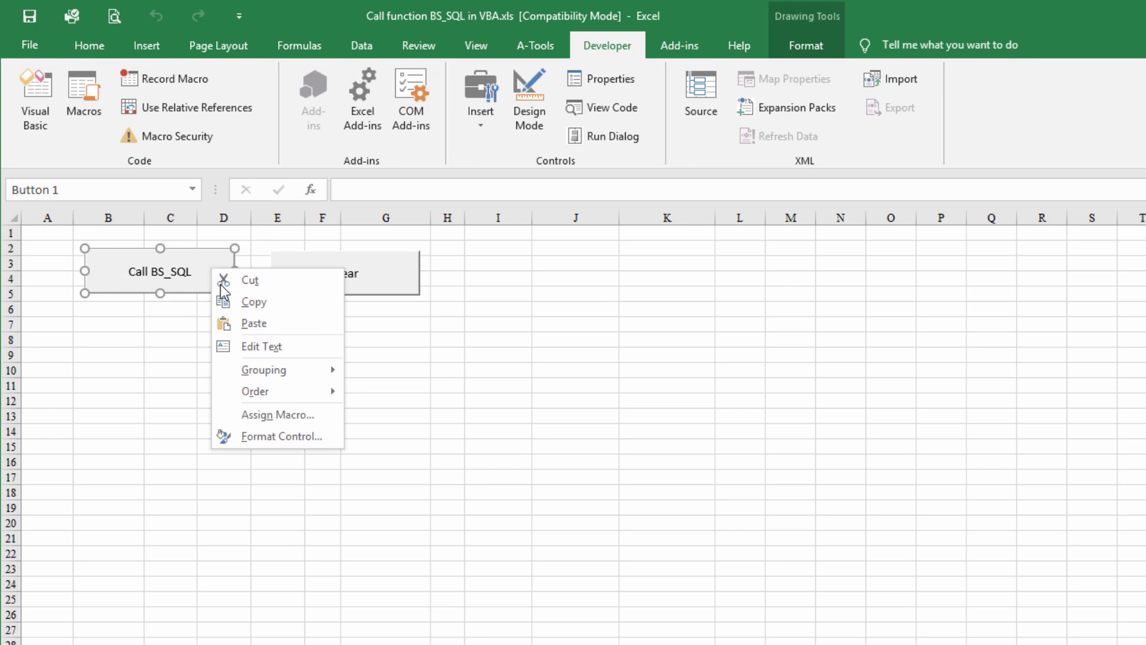
left_click(277, 413)
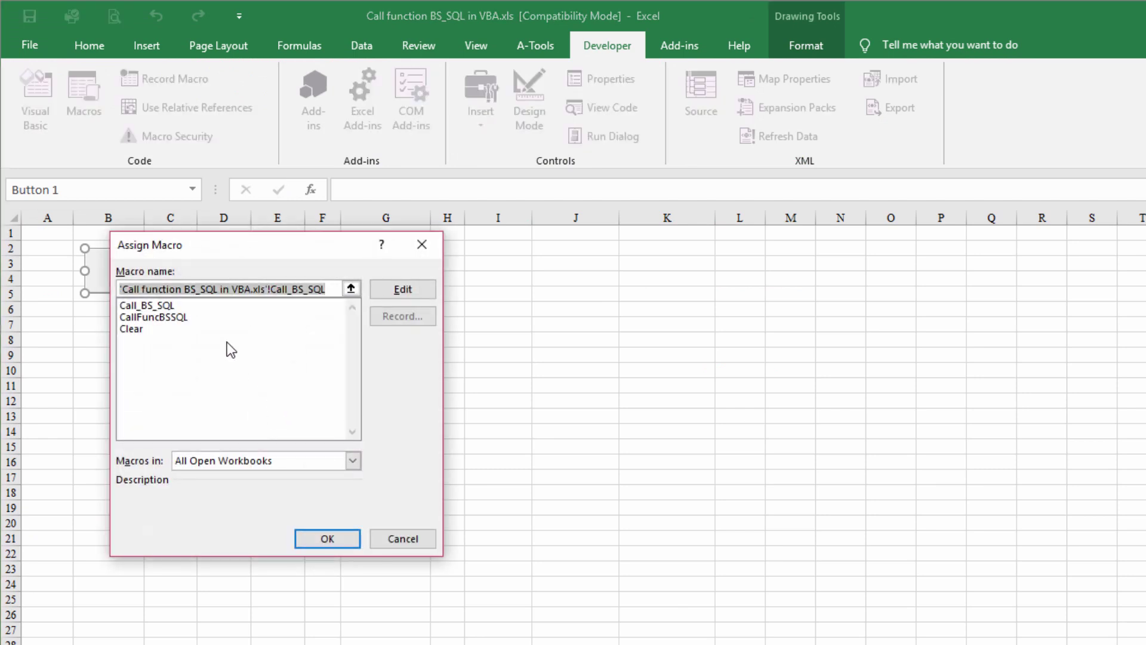
left_click(151, 318)
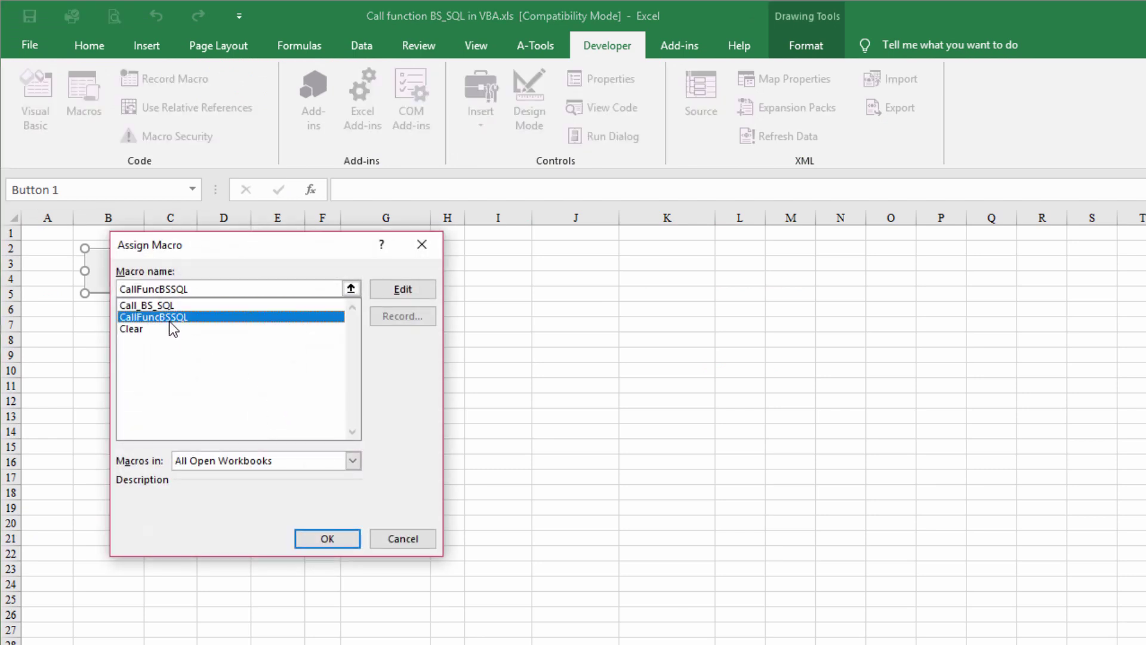
left_click(320, 541)
Run the macro from Call BS_SQL, which raises run-time error 430
left_click(152, 395)
left_click(87, 339)
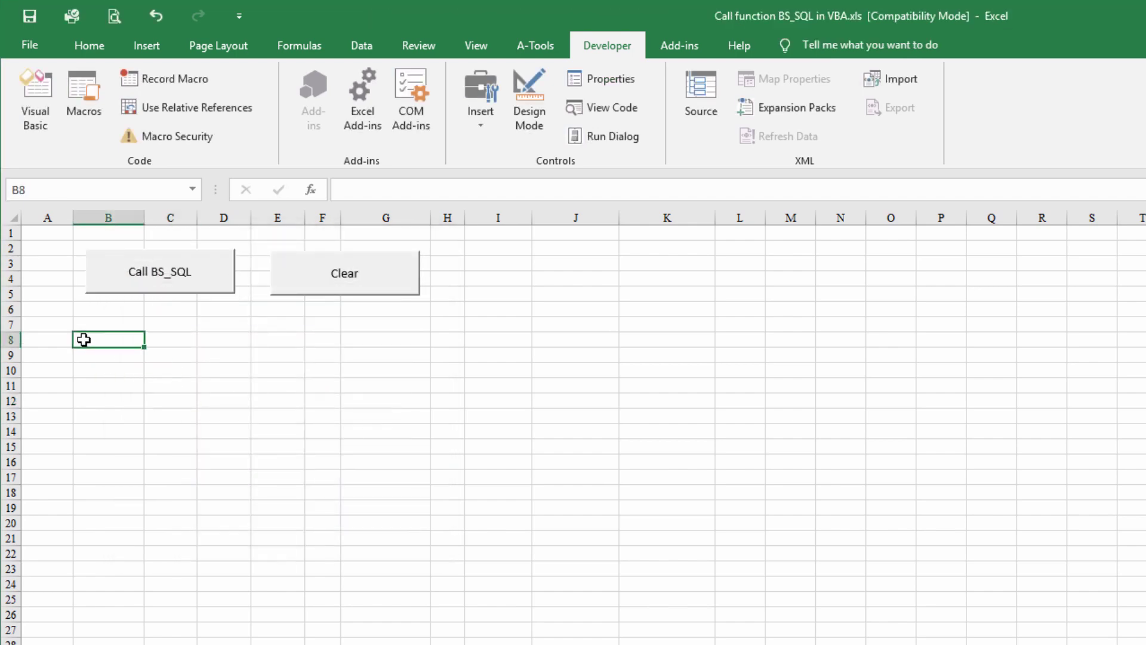
left_click(127, 293)
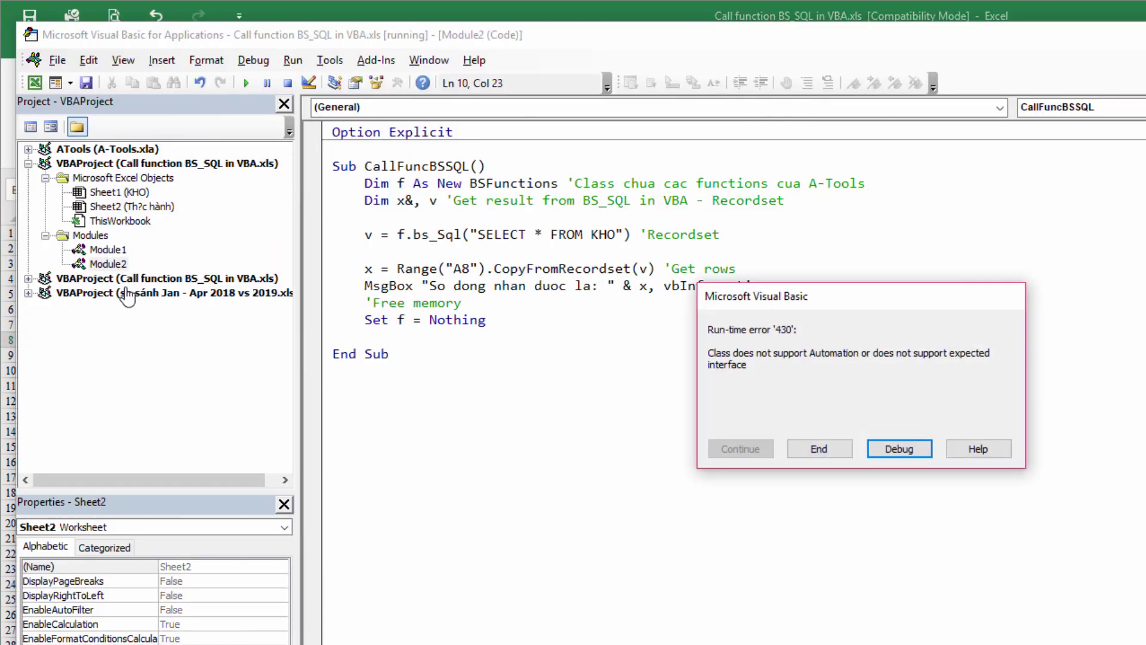
Debug the error, change the query line to Set v = f.bs_Sql(...), and reset the run
left_click(895, 448)
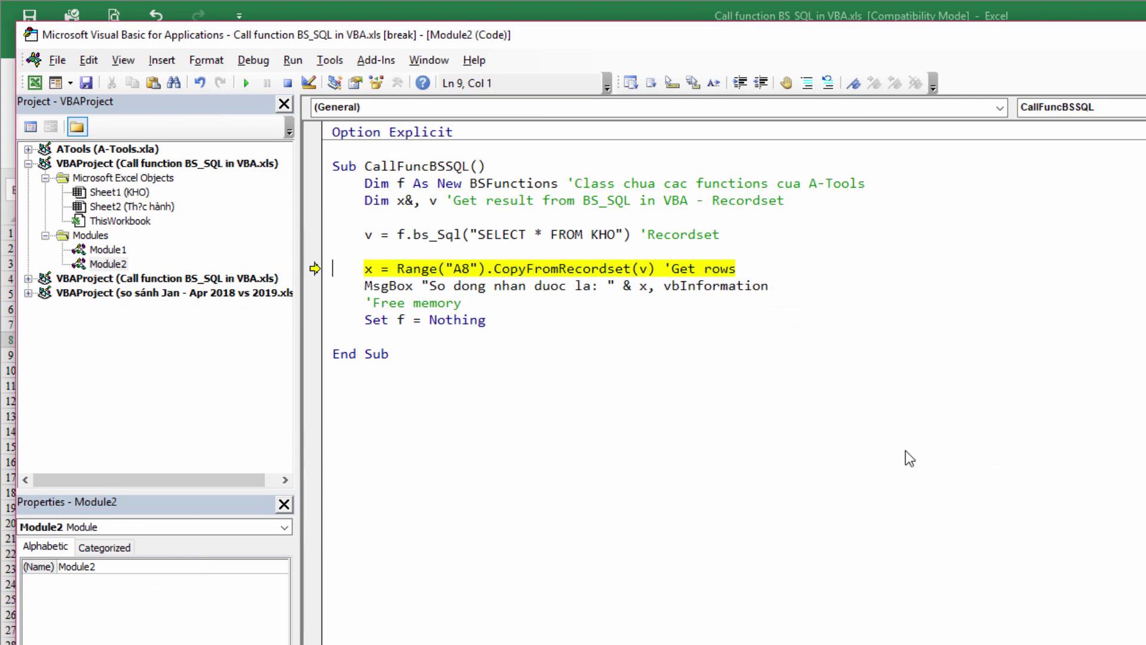
left_click(365, 236)
type("se")
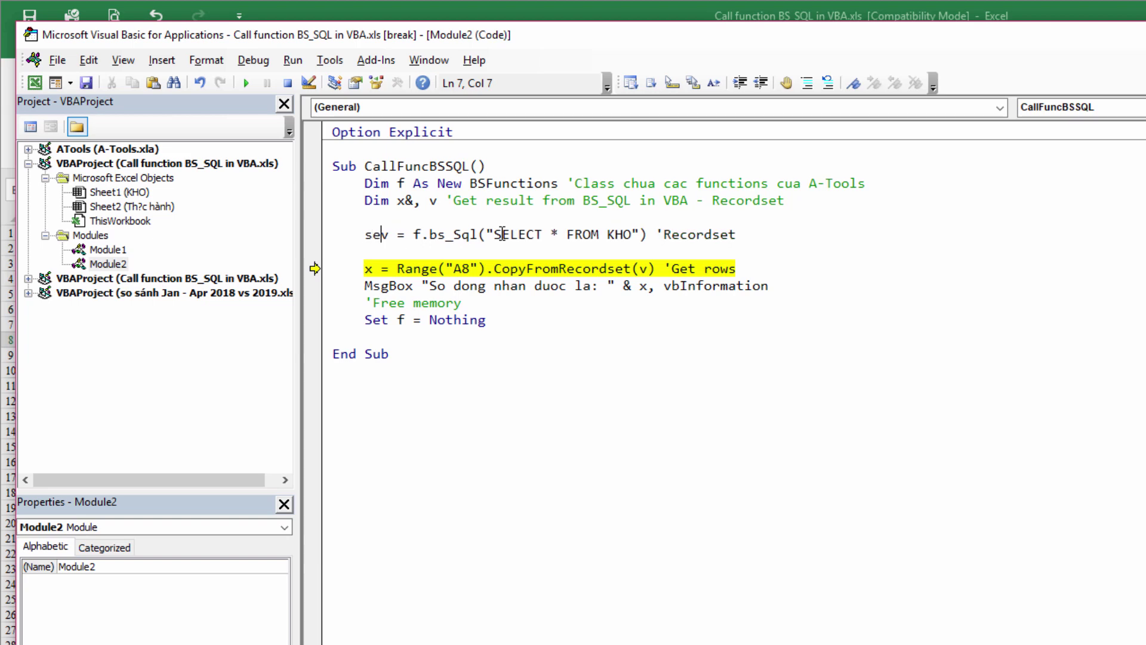
type("t")
key("Down")
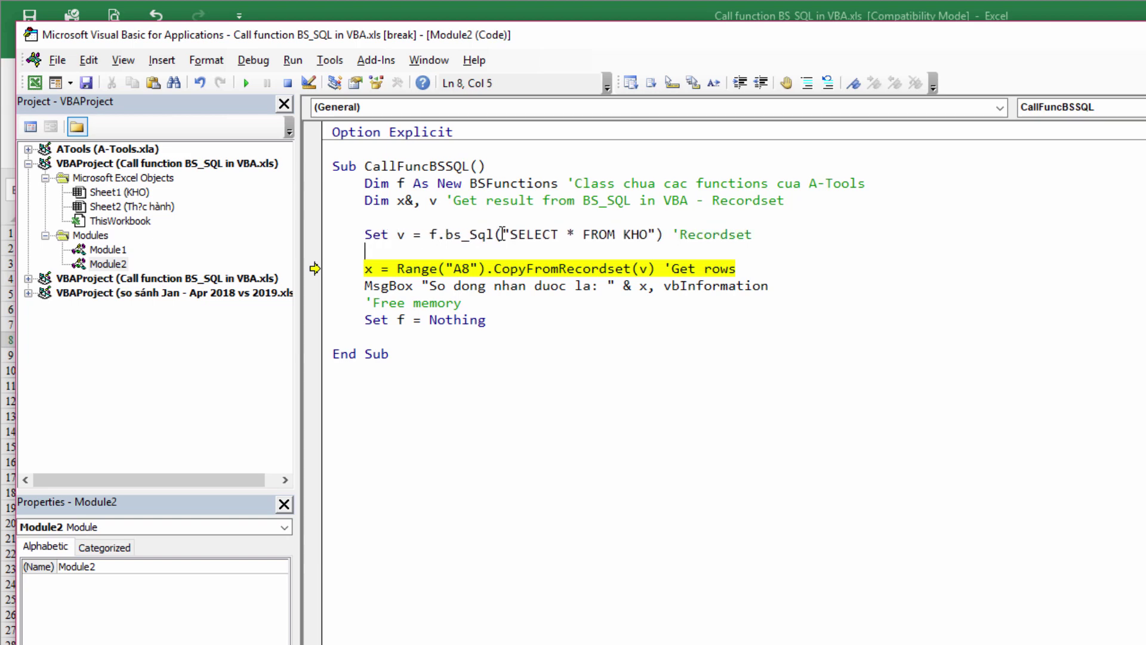
left_click(296, 87)
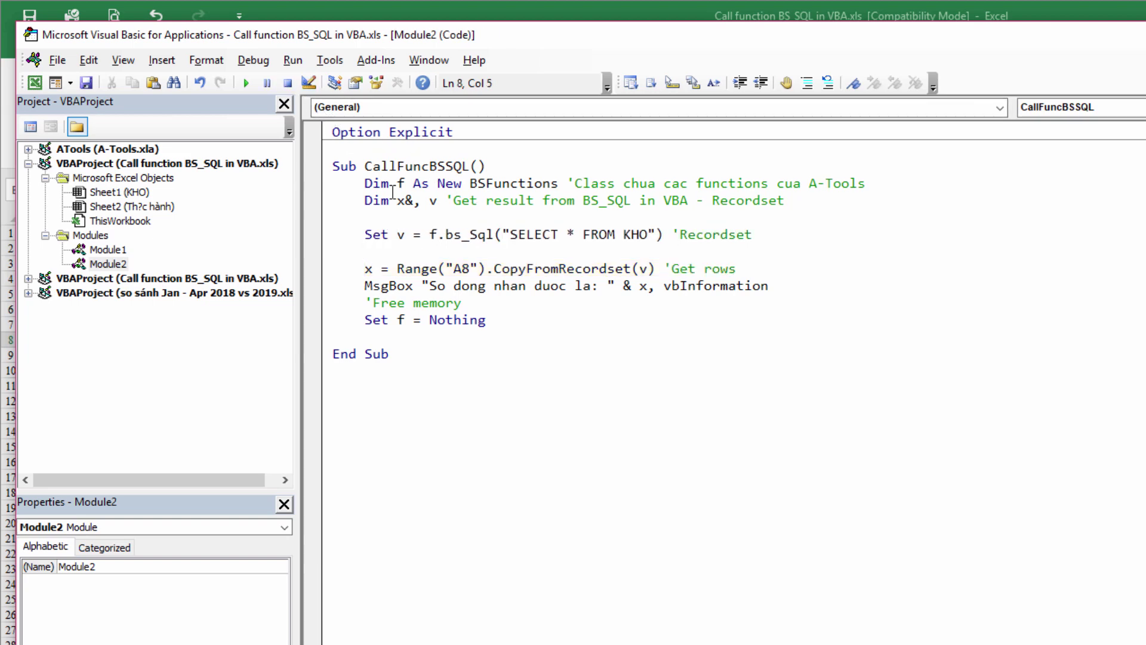
left_click(388, 234)
Run the fixed macro from Call BS_SQL and dismiss the 65-row result message
key("alt+F11")
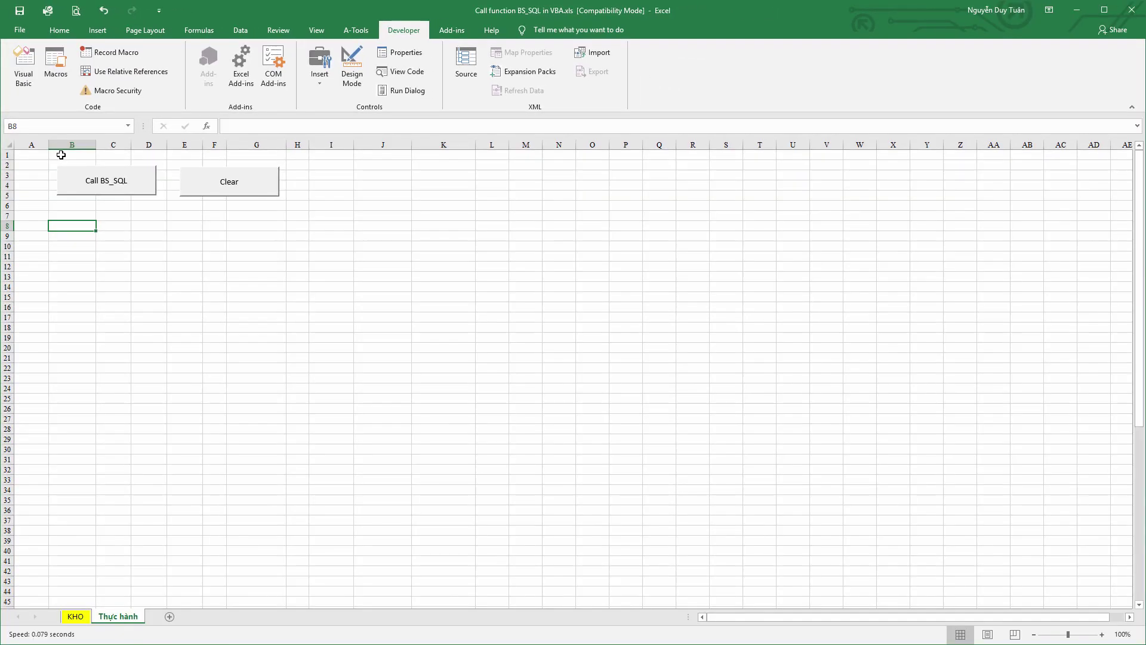
left_click(87, 179)
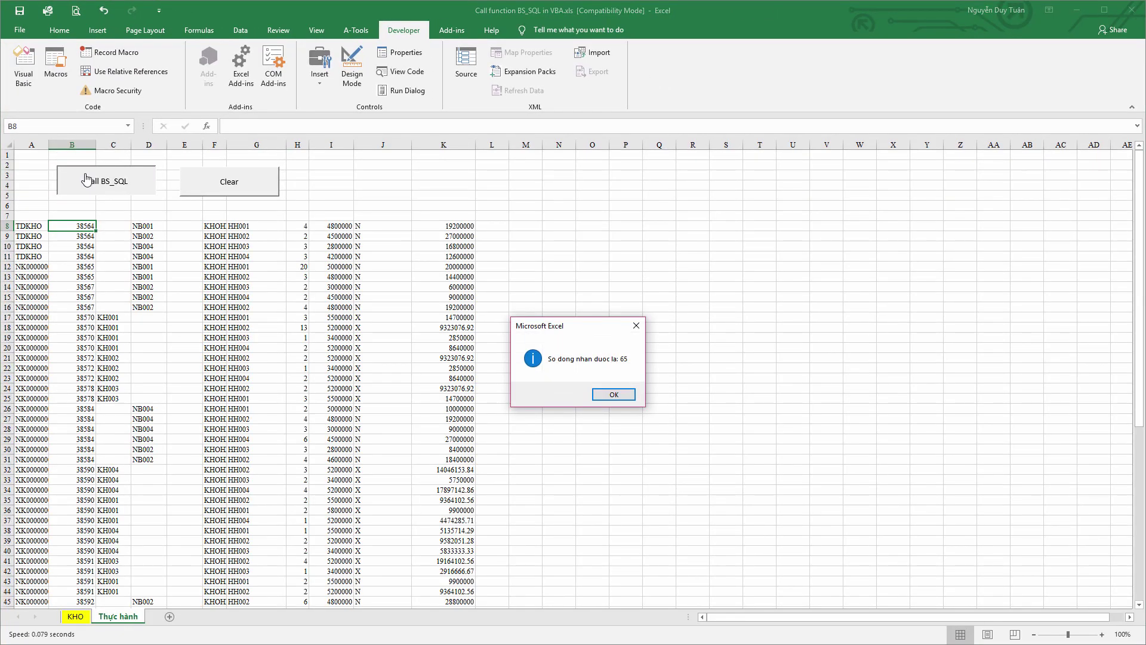
left_click_drag(564, 328, 249, 285)
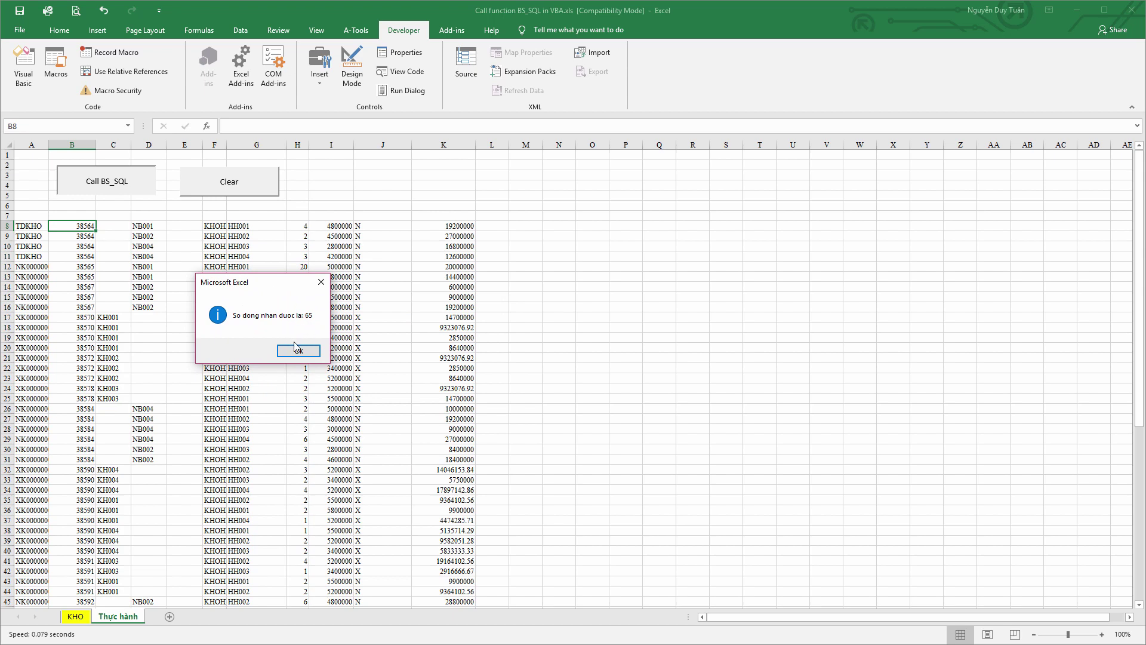
left_click(296, 349)
Check the imported records from A8 down, then wipe them with the Clear button
left_click(38, 229)
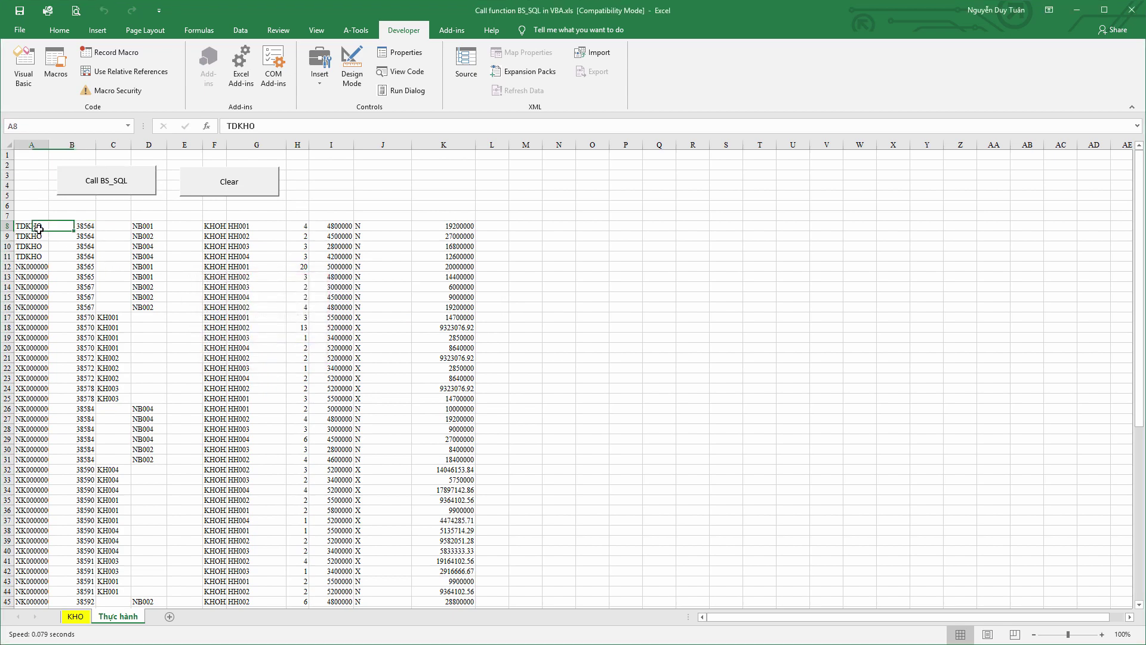
key("ctrl+shift+Down")
scroll(57, 310, "down", 1)
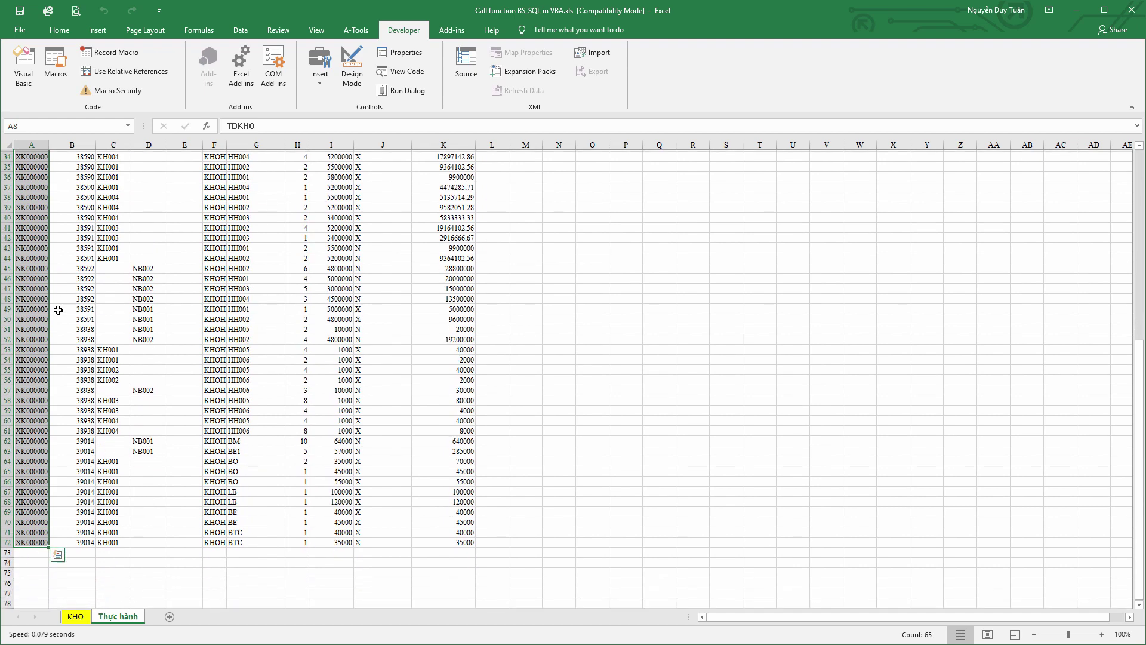
scroll(58, 310, "up", 5)
scroll(58, 309, "up", 6)
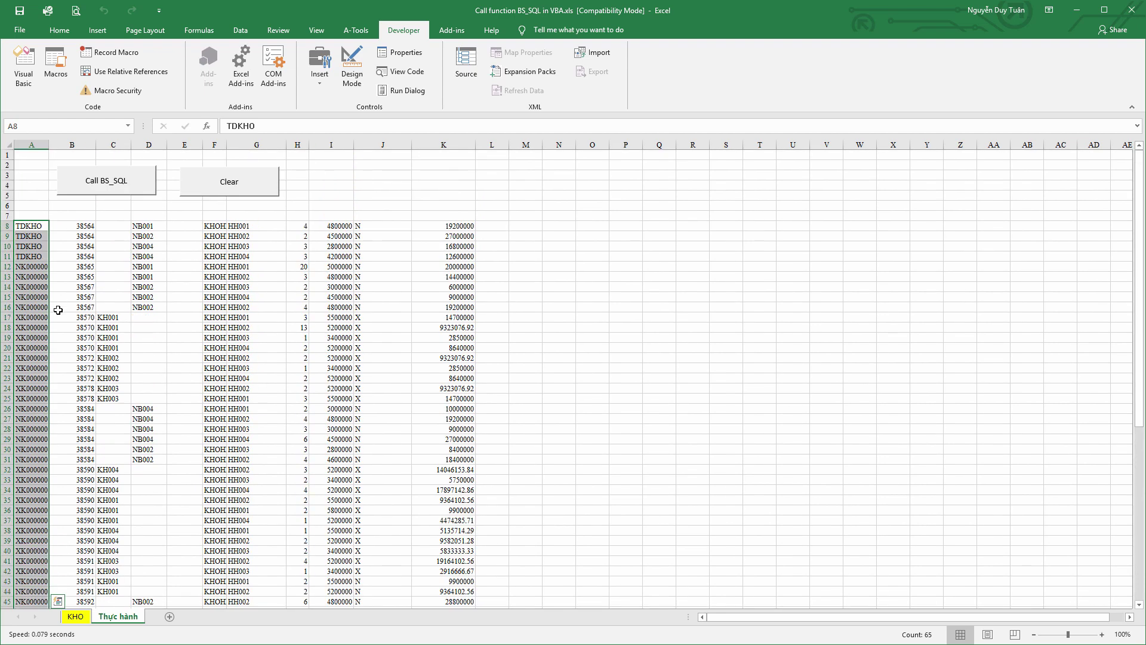
left_click(25, 229)
key("Up")
key("shift+space")
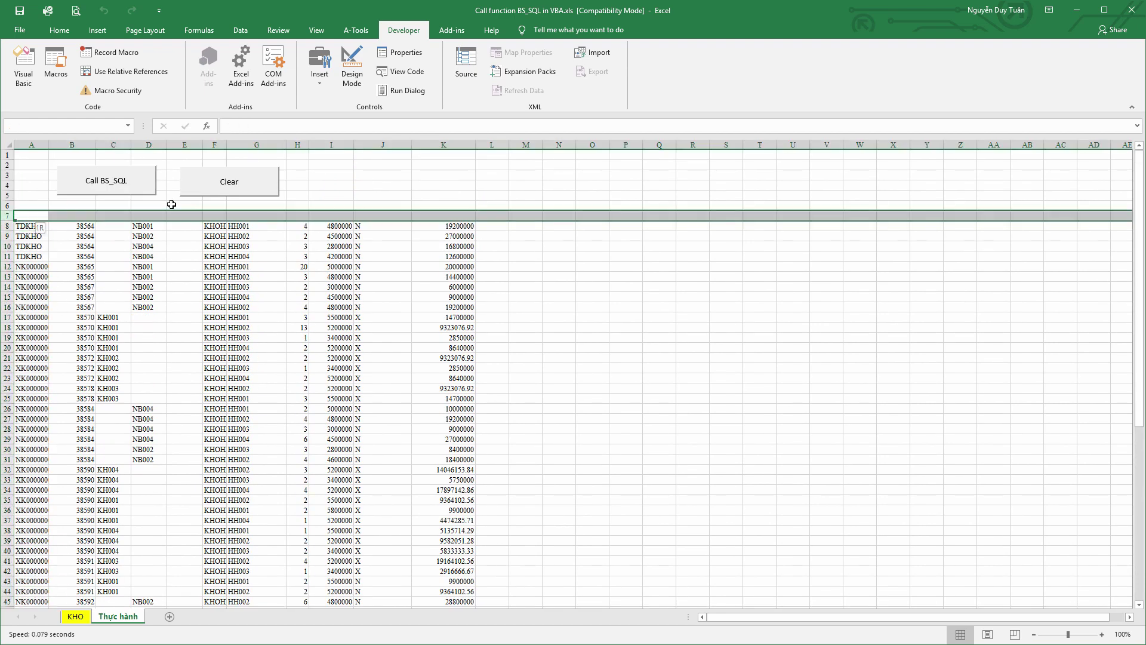
left_click(229, 182)
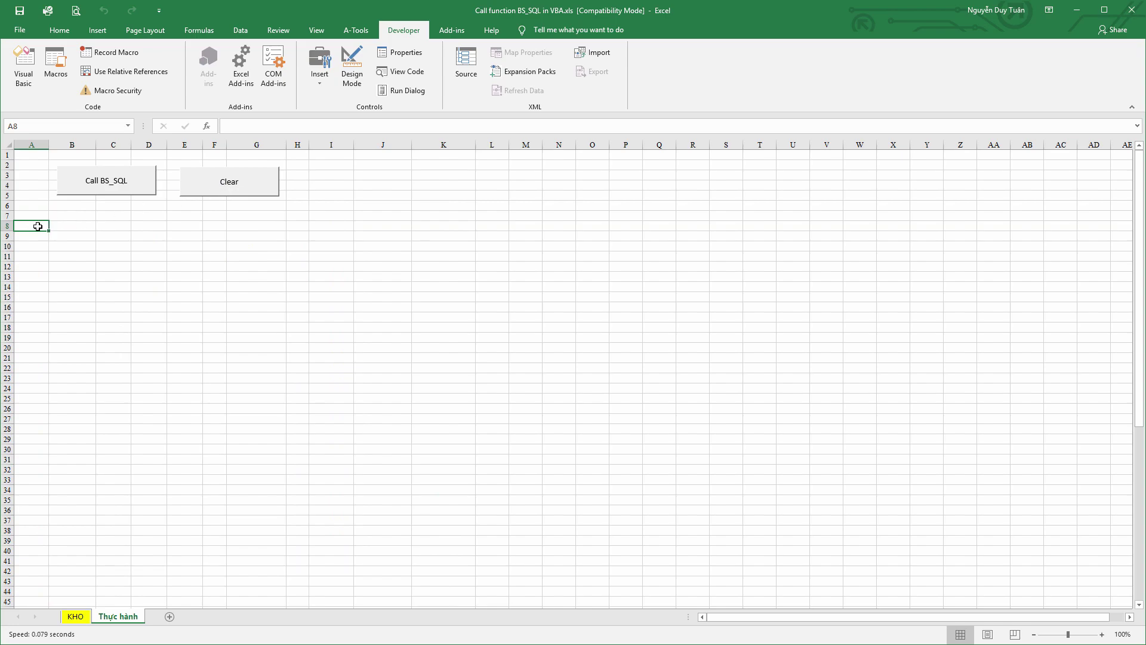
key("alt+F11")
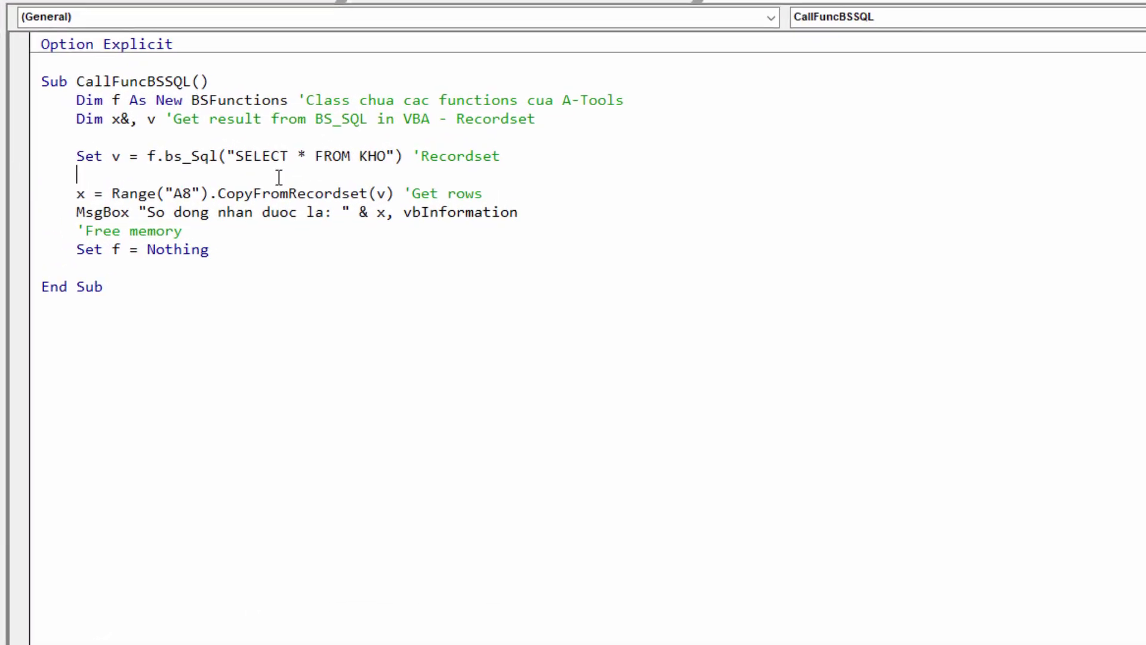
Add a 'Get header block declaring Dim fld As Object, J& and setting J = -1
key("Return")
type("'Get ")
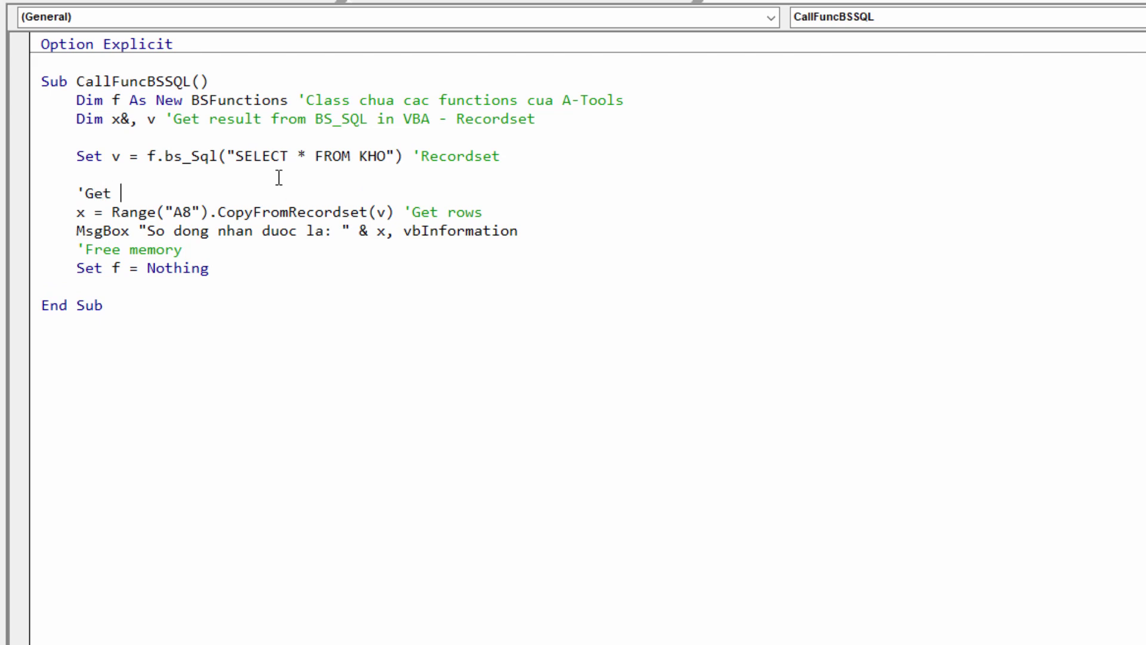
type("header")
key("Return")
type("D")
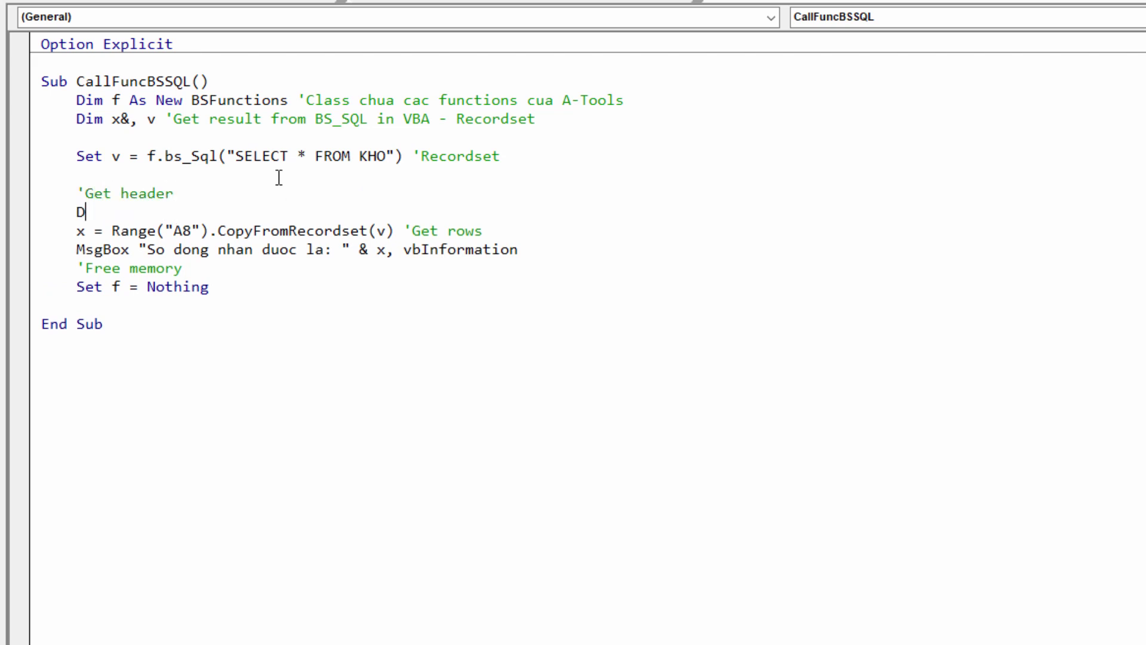
type("im f")
type("ld")
type(" as ob")
key("Escape")
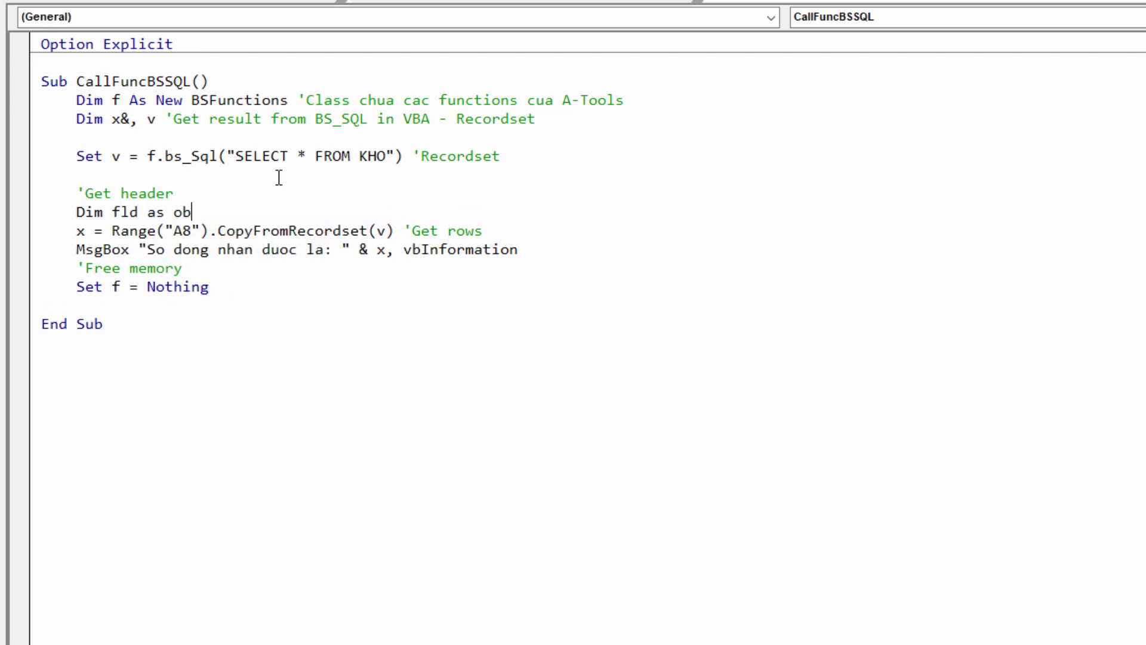
key("ctrl+space")
key("Tab")
type("J")
type("&")
key("Return")
key("Return")
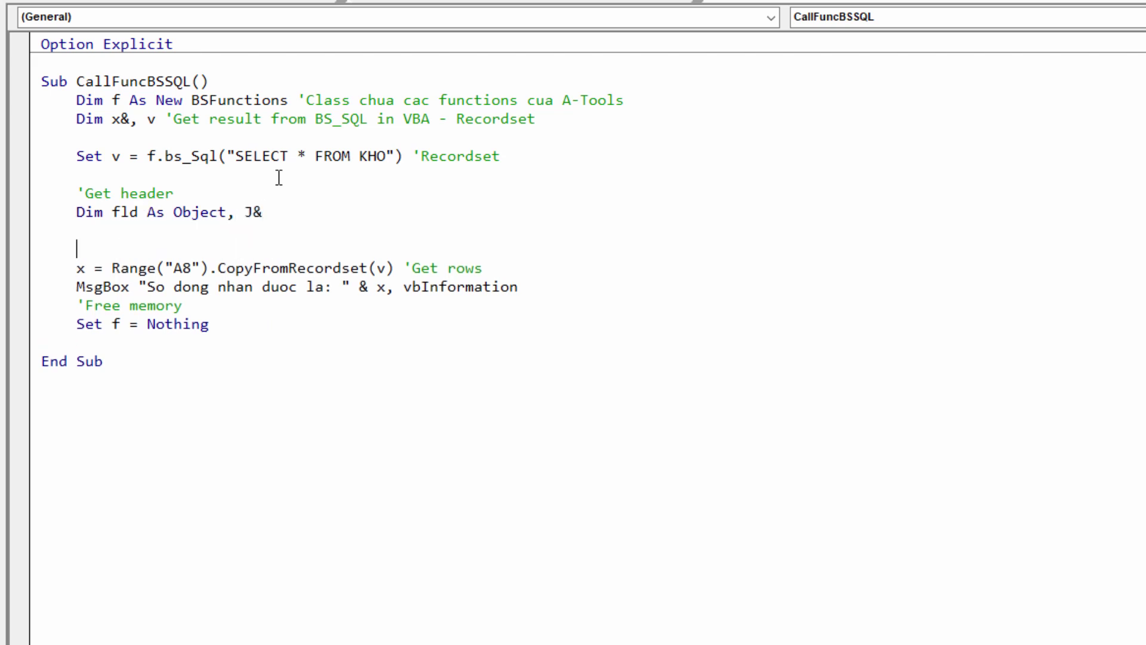
key("Up")
type("J=-1")
key("Return")
Add a For Each fld In v.Fields loop whose body starts with Range("A7")
type("For")
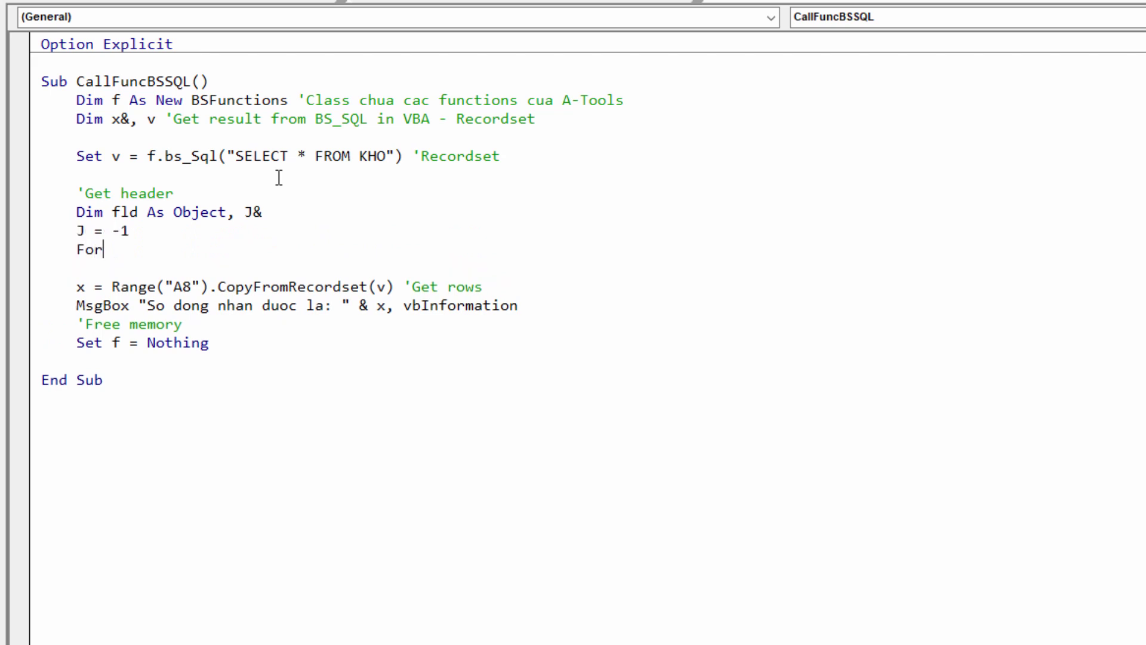
type(" each f")
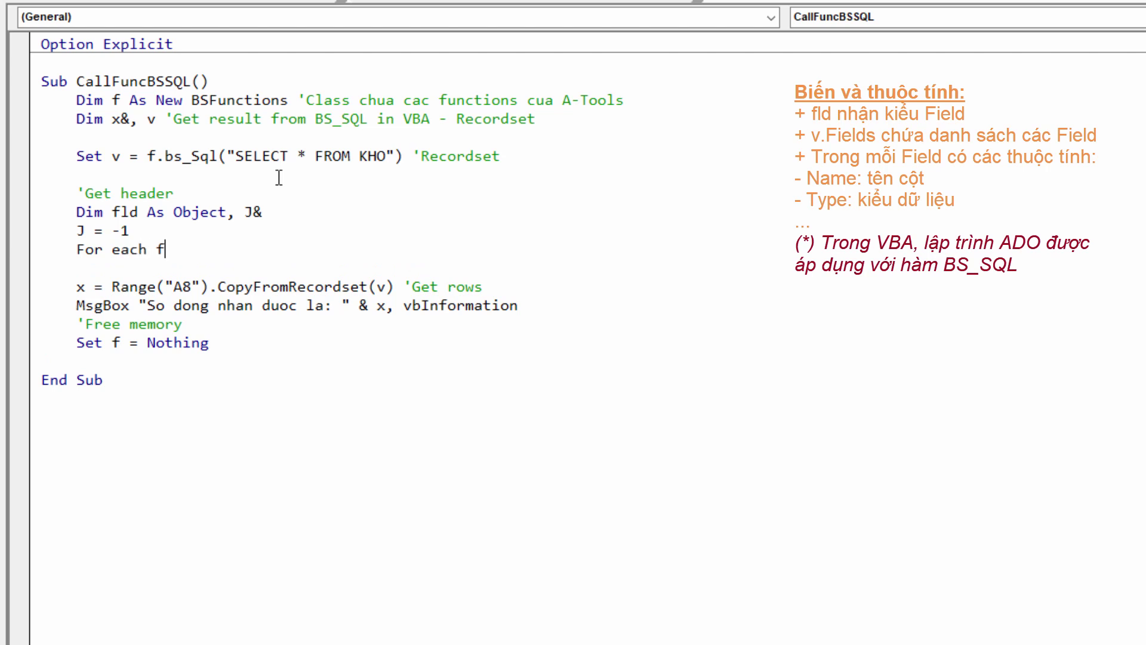
type("ld in ")
type("v.fi")
type("elds")
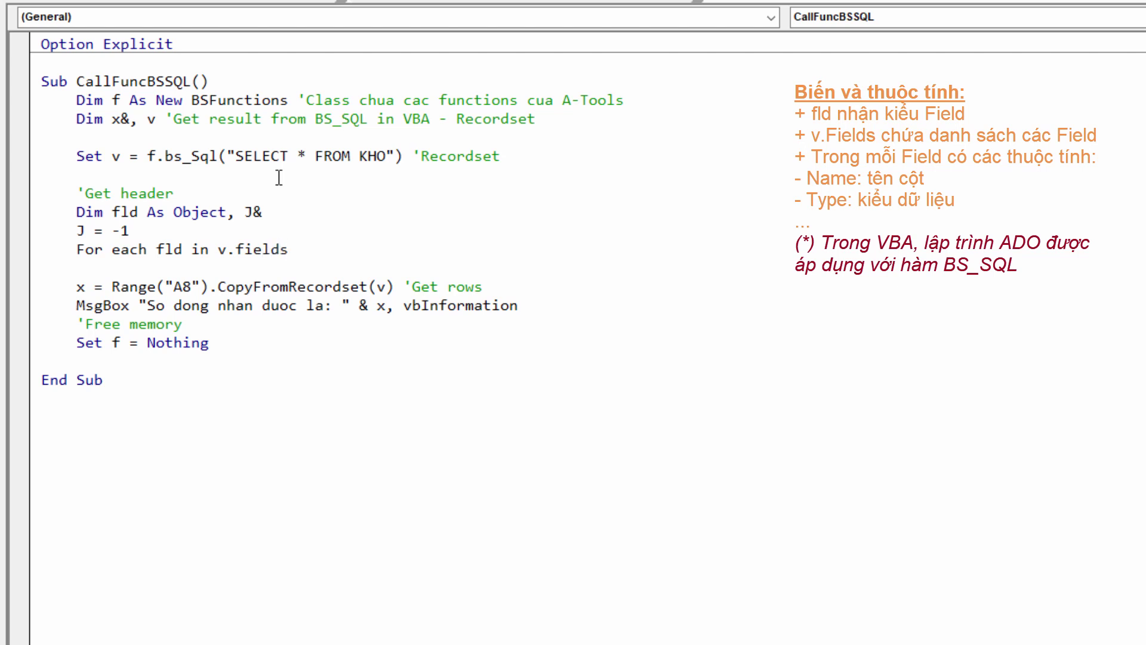
key("Return")
type("rang(")
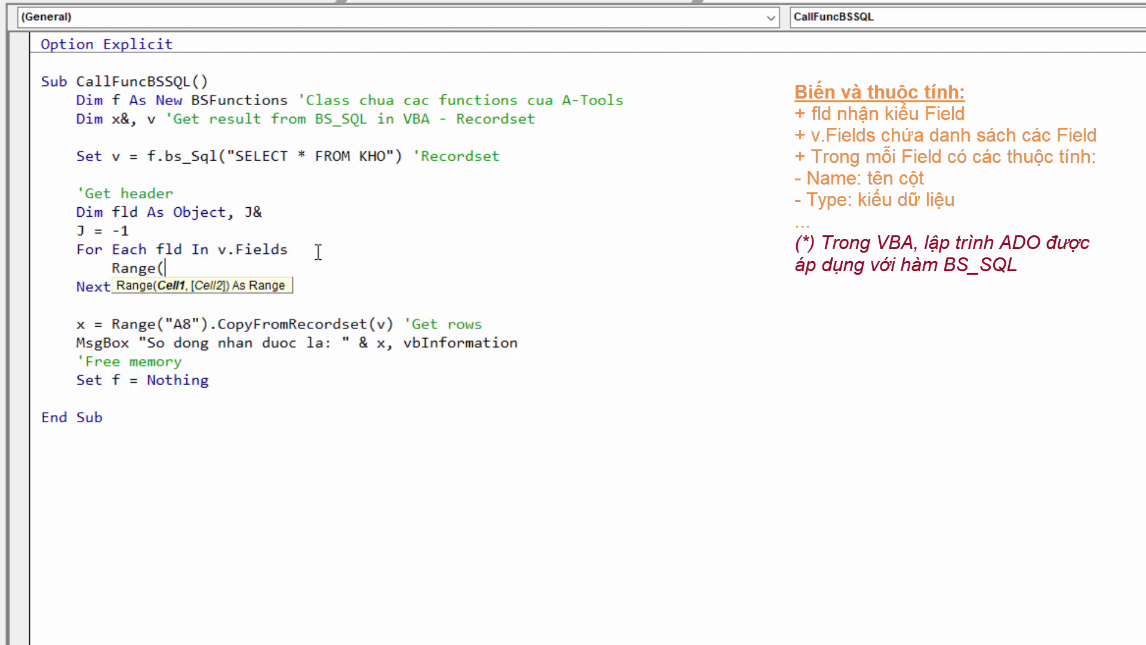
type("\"A")
type("7\"")
type(")")
key("Down")
key("Down")
key("Down")
key("shift+Left")
key("shift+Left")
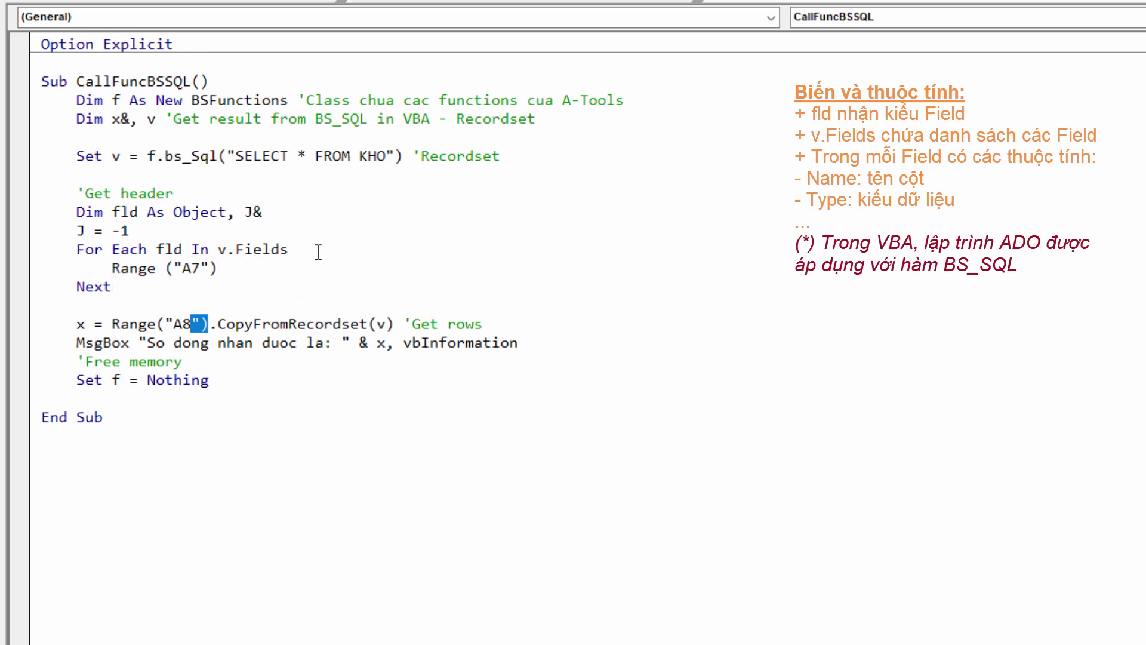
key("shift+Left")
key("shift+Left")
key("shift+Left")
key("shift+Left")
key("shift+Left")
key("shift+Left")
key("Up")
key("Up")
key("shift+Right")
key("shift+Right")
key("shift+Right")
key("shift+Right")
key("shift+Right")
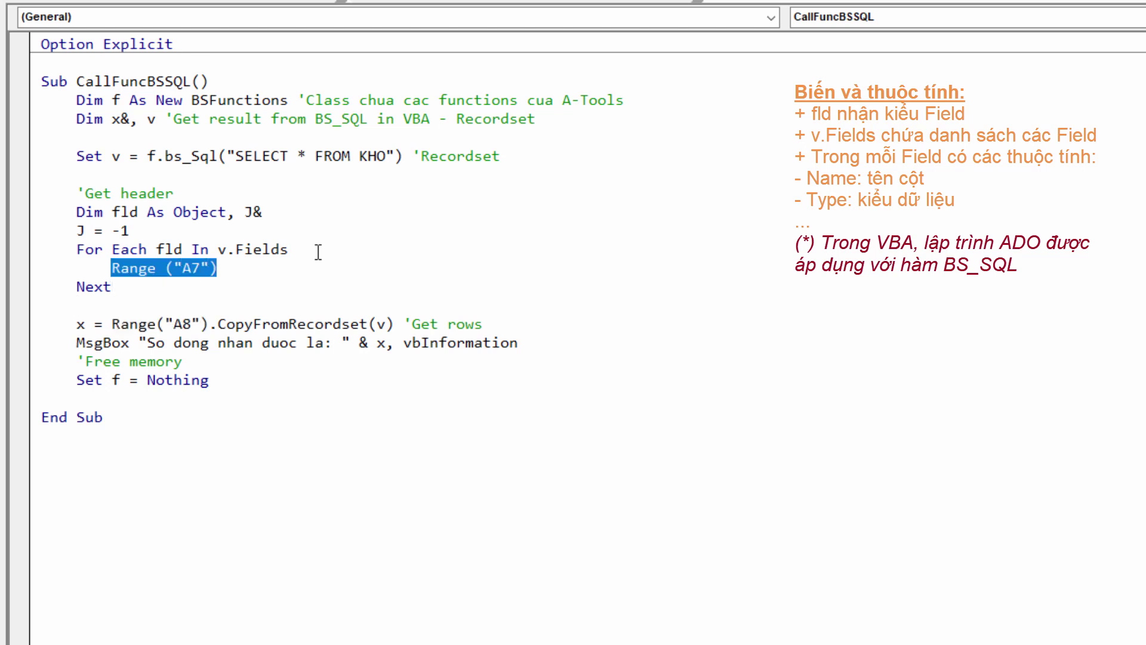
key("Right")
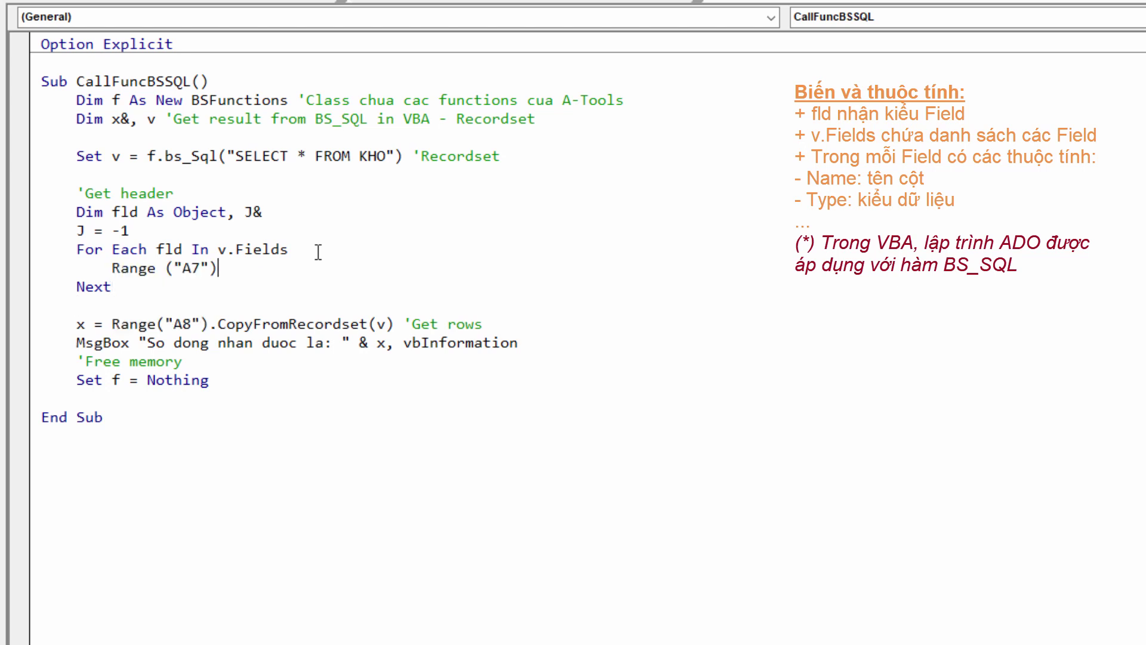
Complete the loop line as Range("A7").Offset(, J).Value = fld.Name 'Field name
type(".")
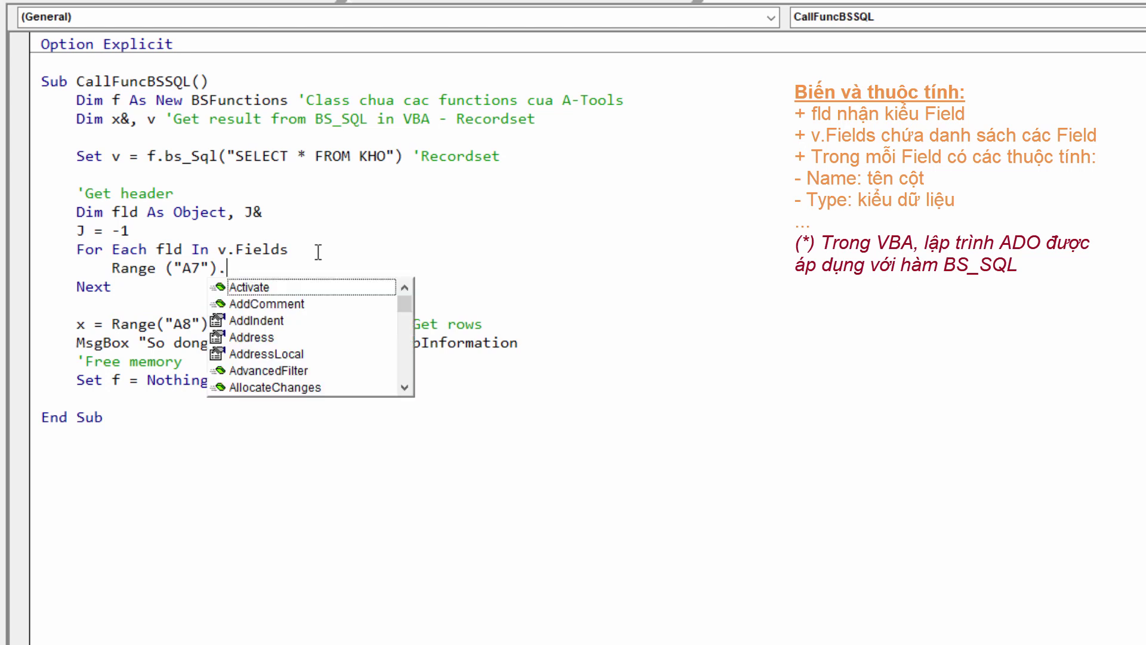
type("of")
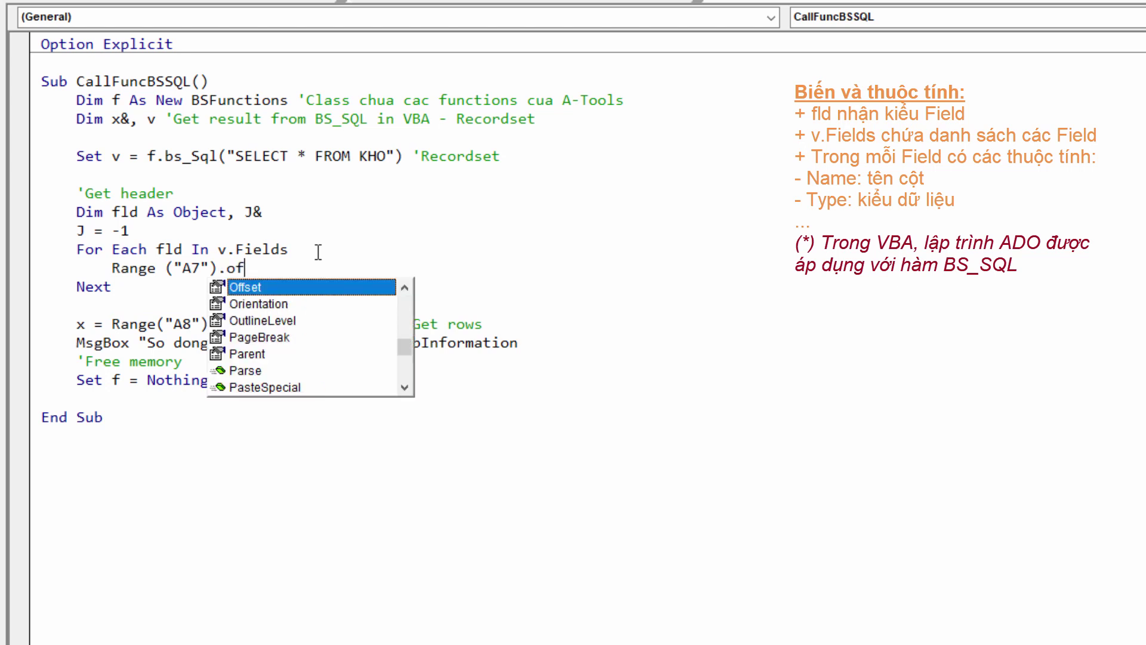
type("(")
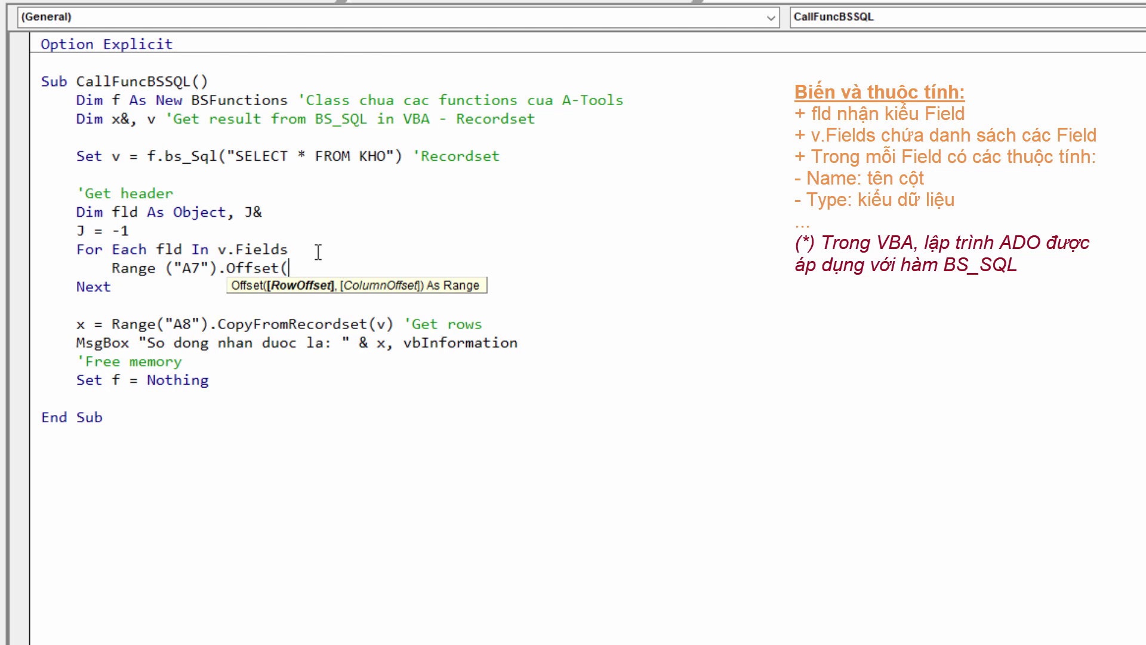
type(",")
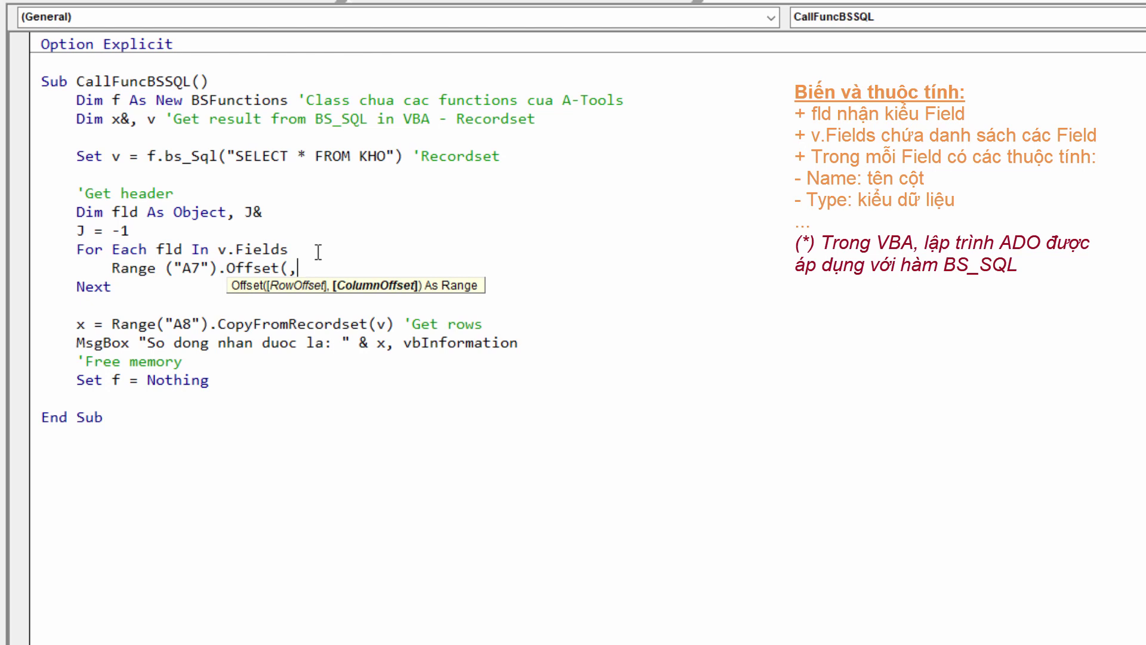
type("J)")
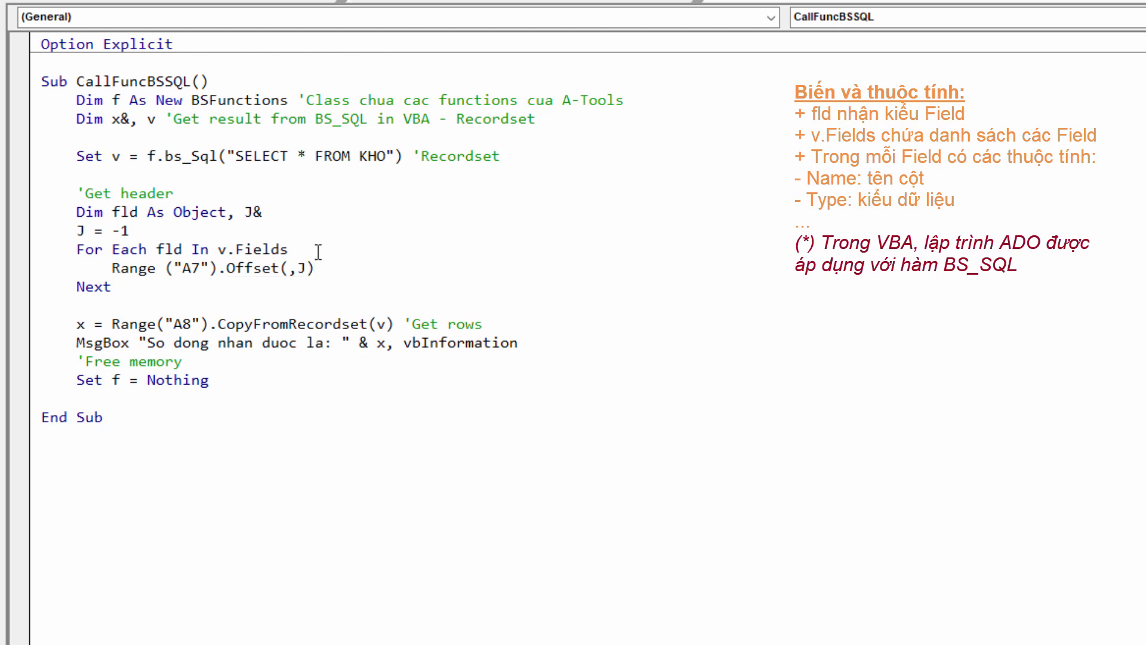
type(".Valu")
key("Tab")
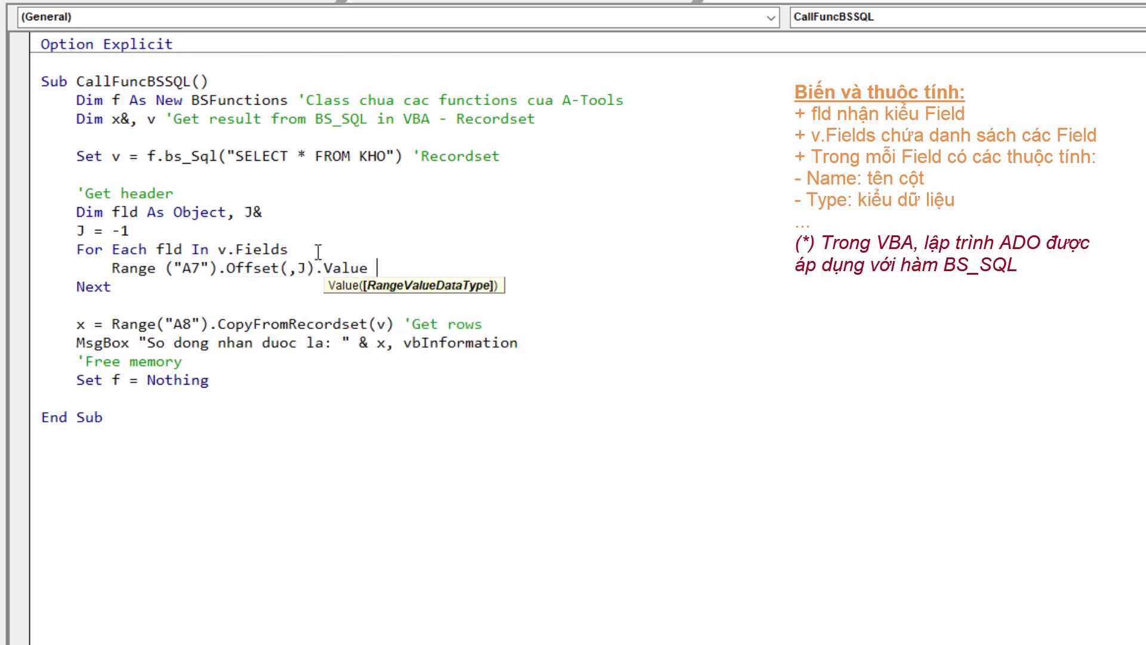
type("= f")
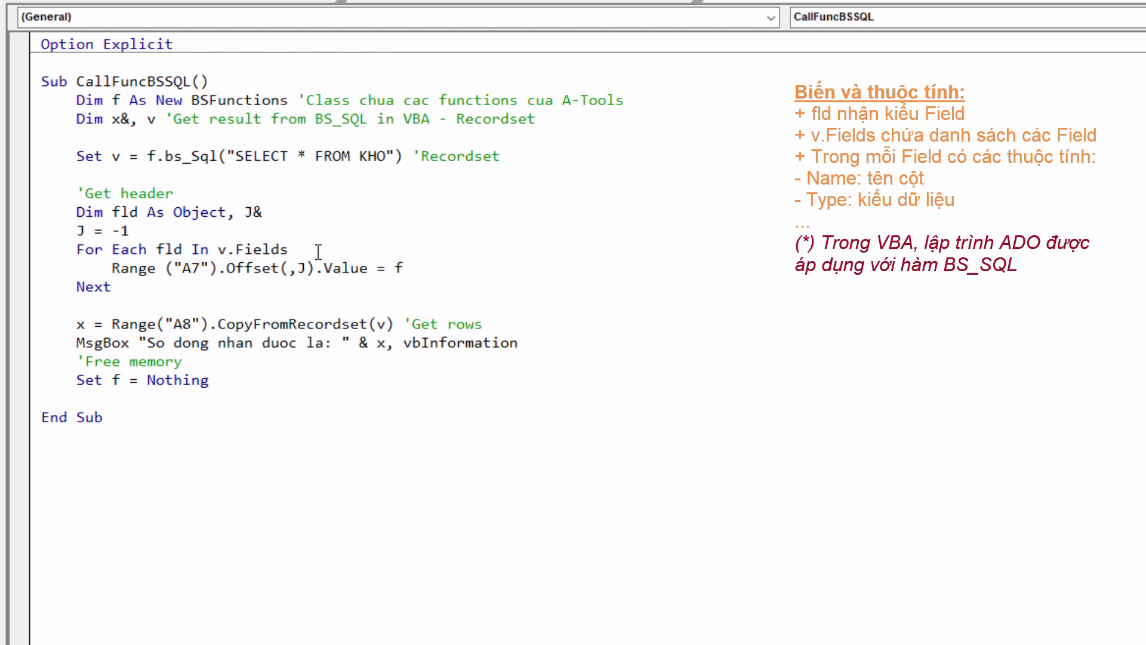
type("ld.name")
type(" 'Field name")
key("Home")
Add a J = J + 1 counter line just above the field-name line
key("Return")
key("Up")
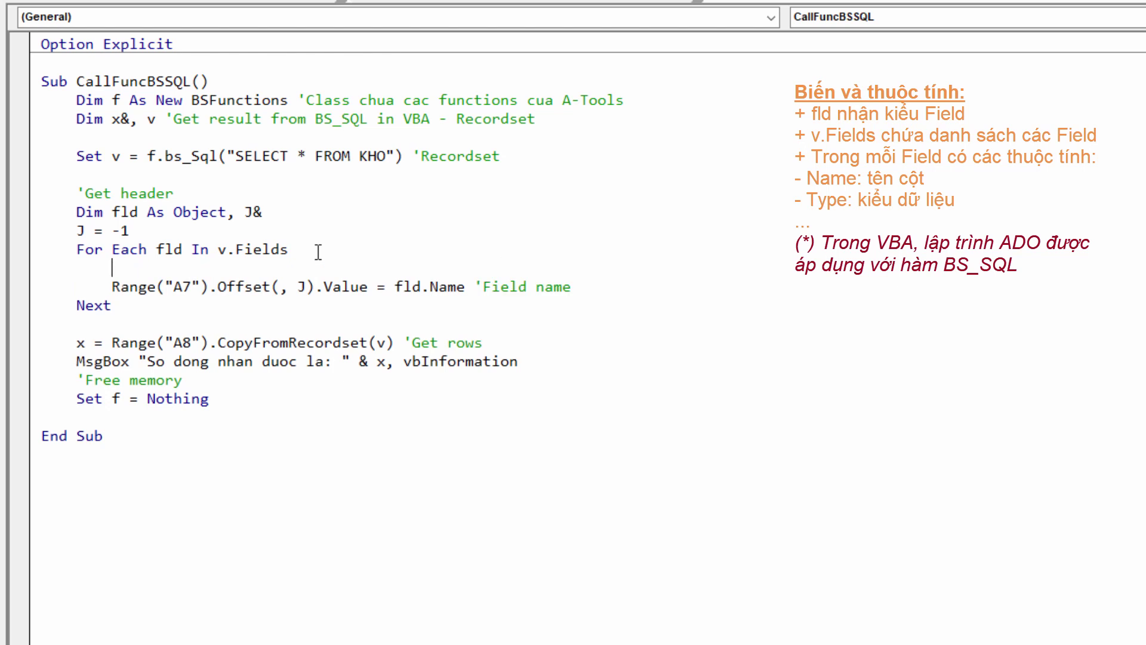
type("J = ")
type("J + 1")
key("Down")
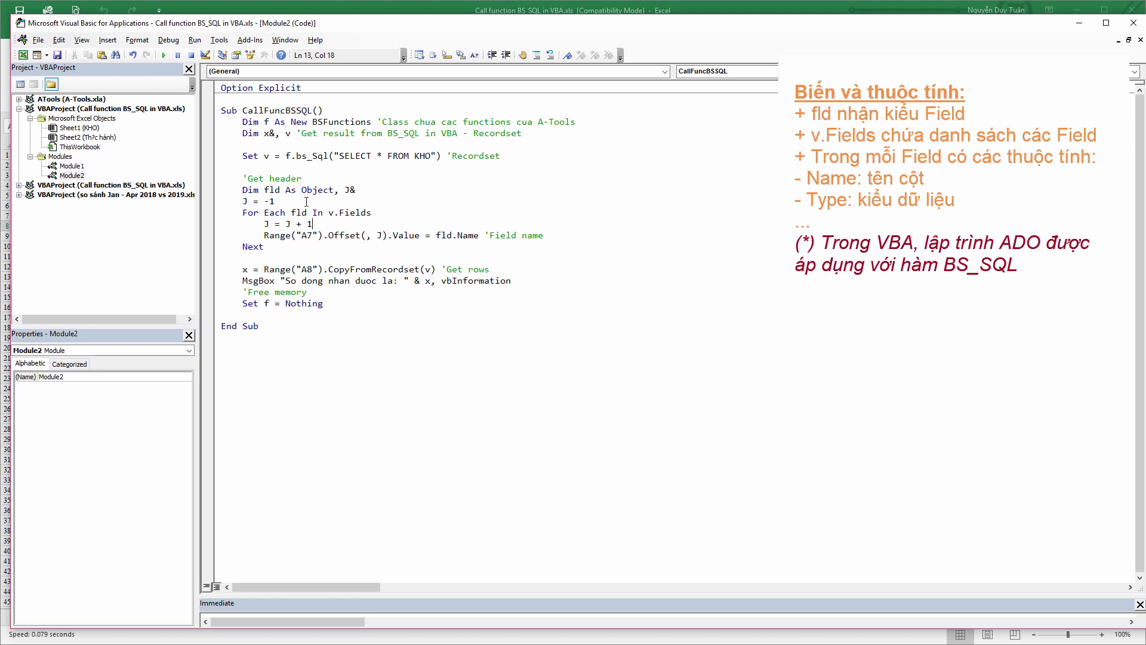
Run Call BS_SQL on the worksheet to import the KHO table and dismiss the row-count message
left_click(24, 55)
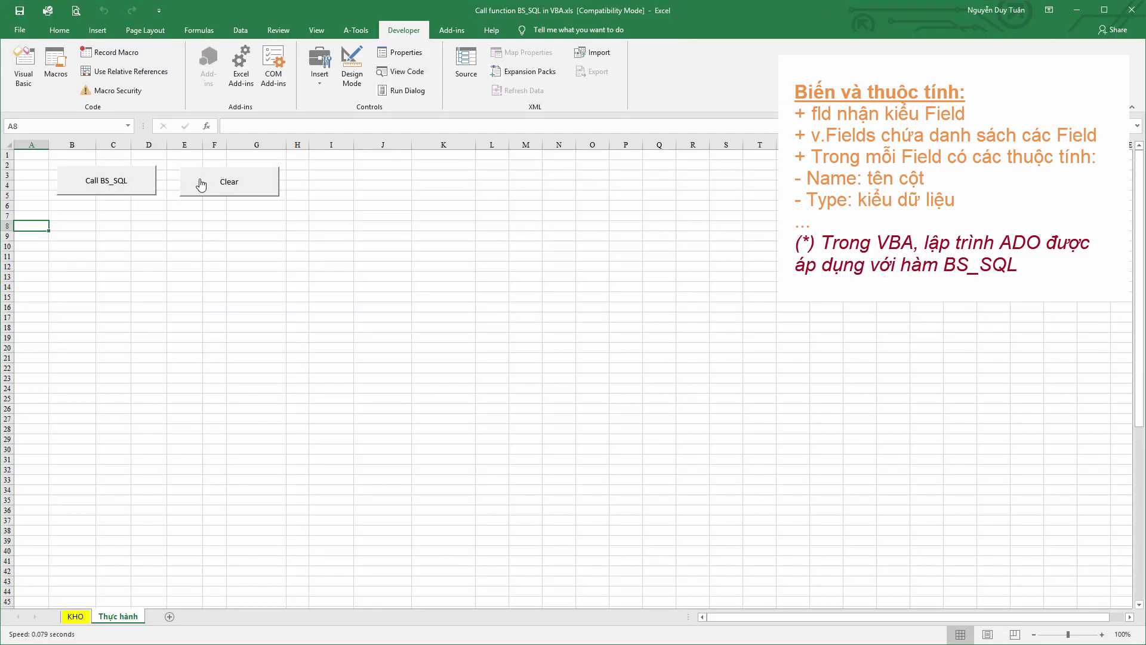
left_click(97, 188)
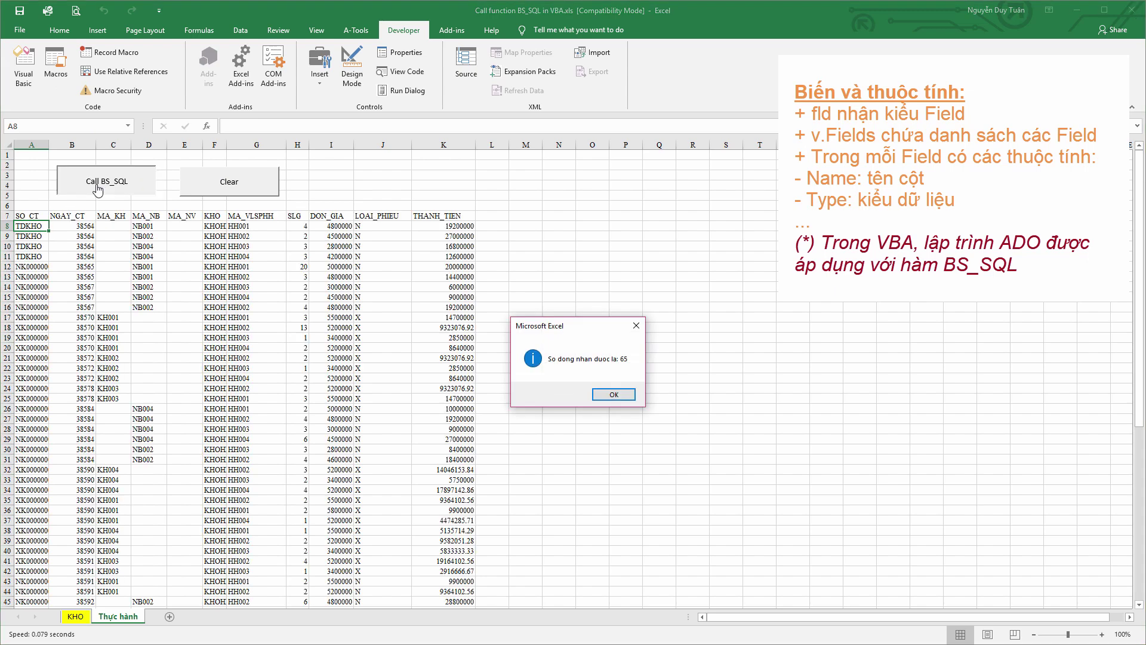
left_click(616, 396)
Make the row-7 field-name header row (A7:K7) bold
left_click(36, 215)
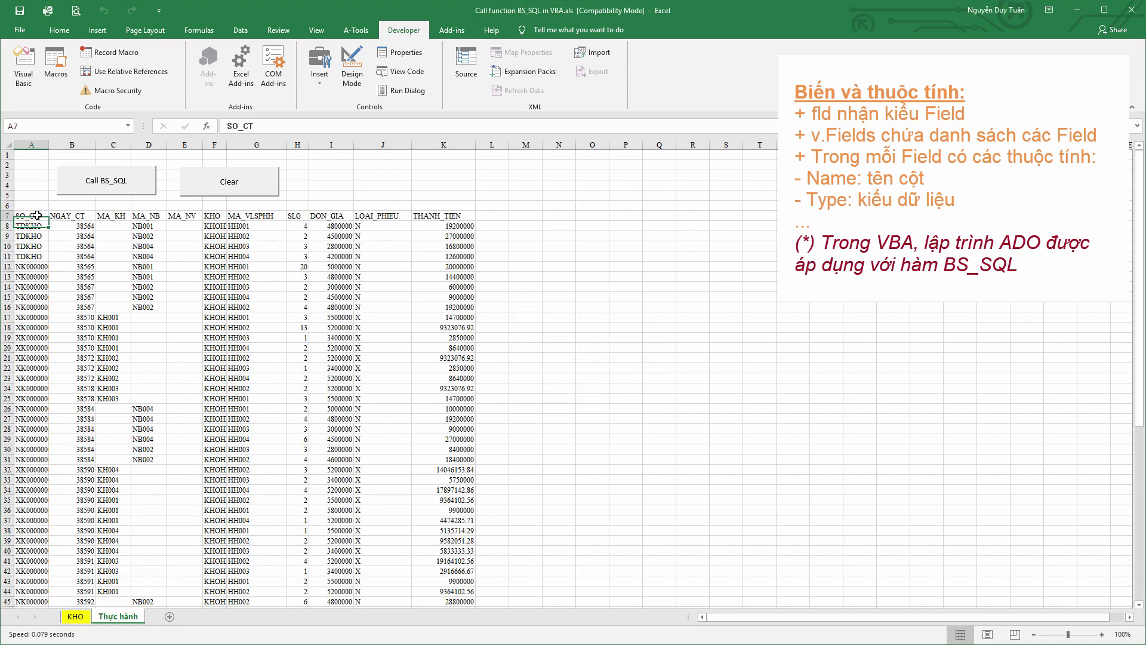
key("ctrl+shift+Right")
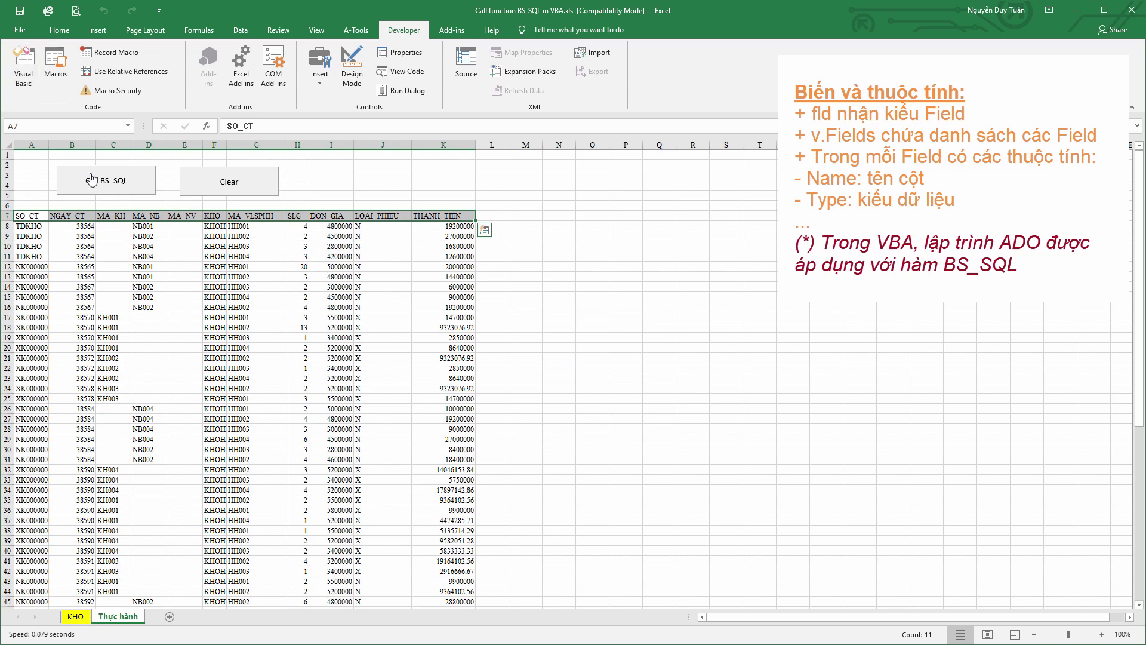
key("ctrl+b")
left_click(99, 241)
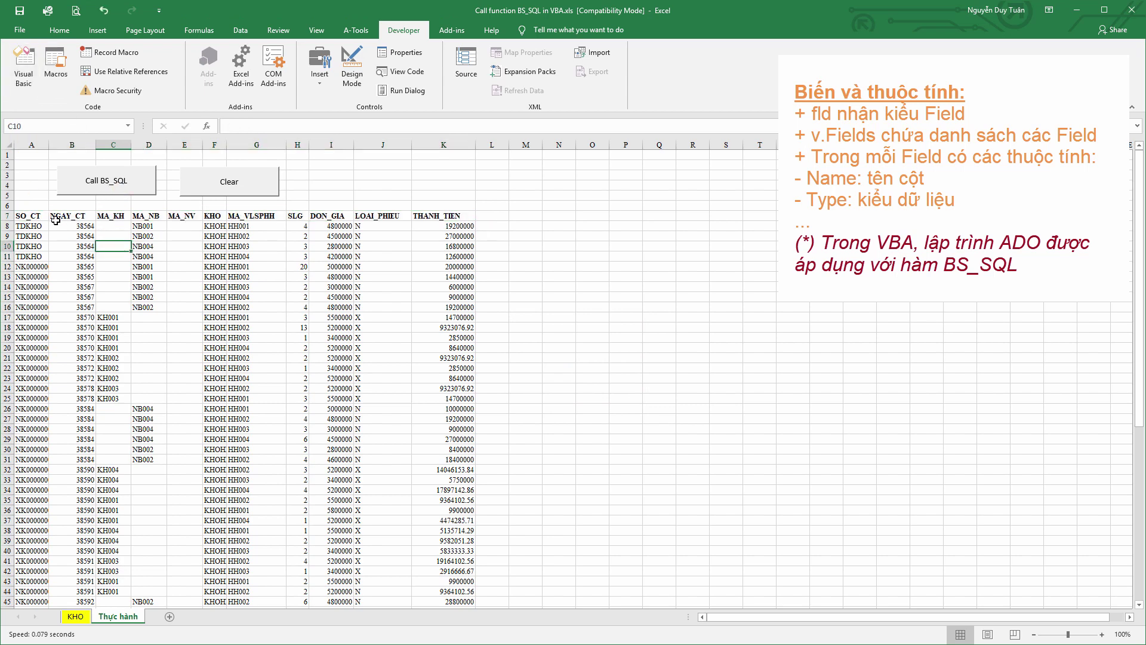
Clear the table, rerun Call BS_SQL to check it, then clear the sheet again
left_click(226, 195)
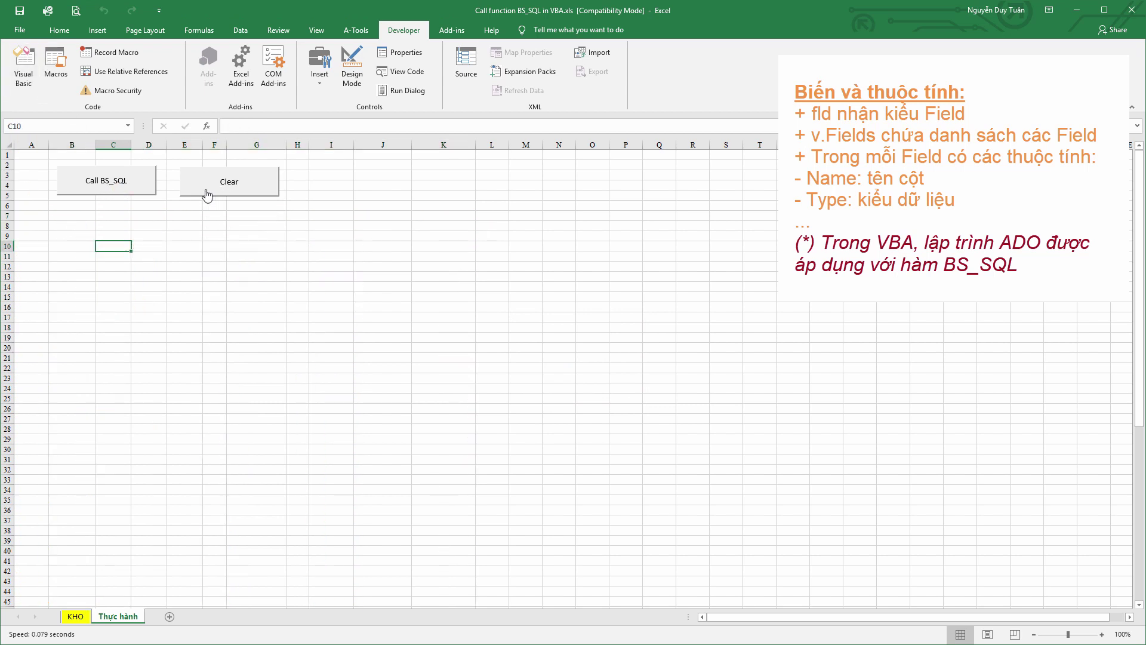
left_click(123, 181)
key("Return")
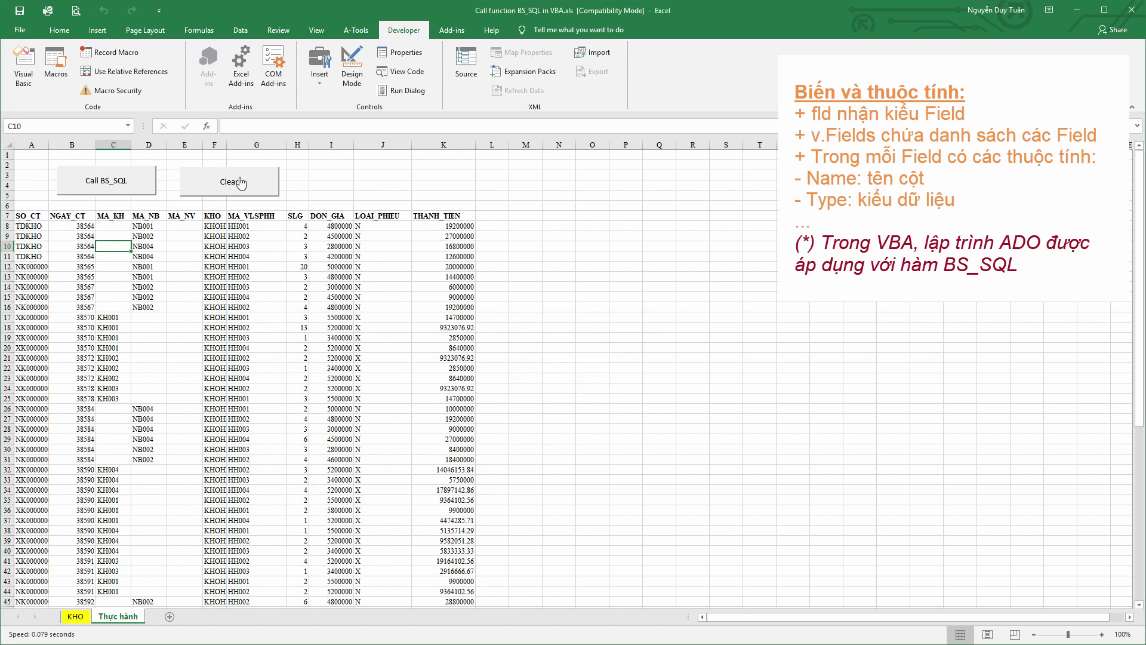
left_click(227, 185)
key("Up")
key("Up")
Enter =bs_sql("select * from kho") in A7 as an array formula
key("Left")
key("Left")
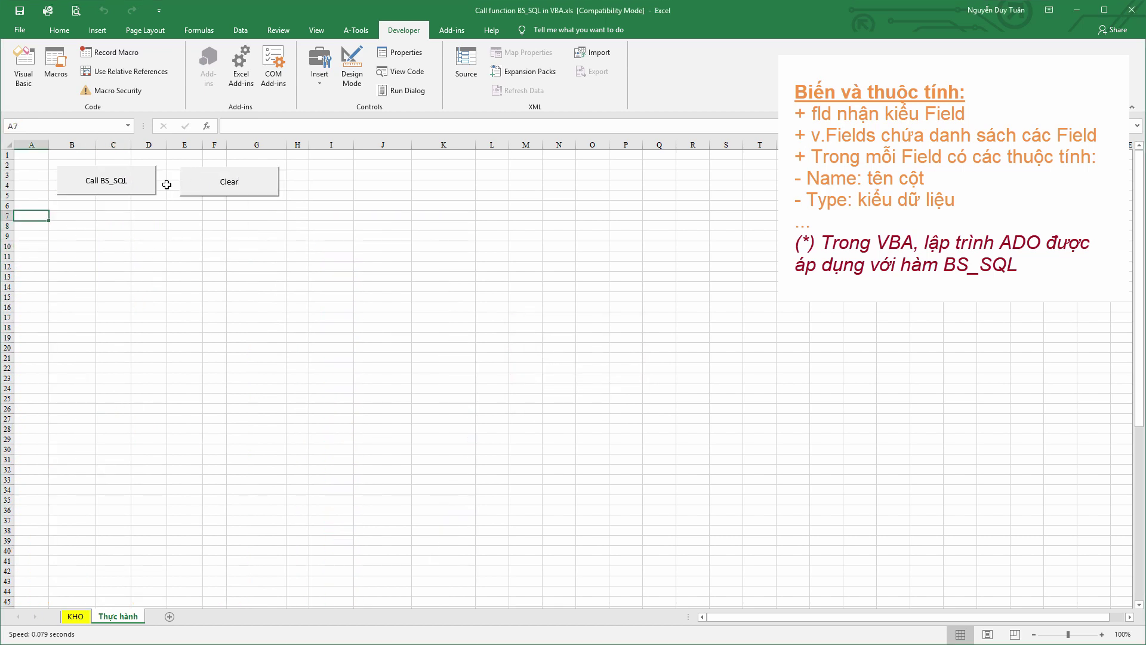
type("=bs_sql")
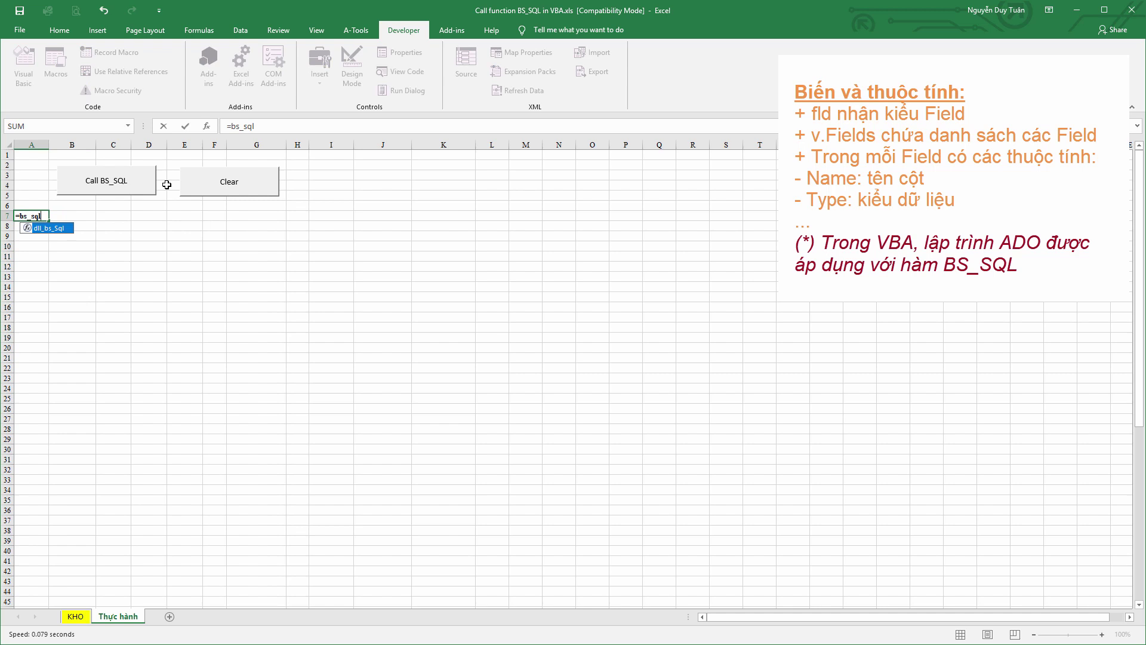
type("(\"select ")
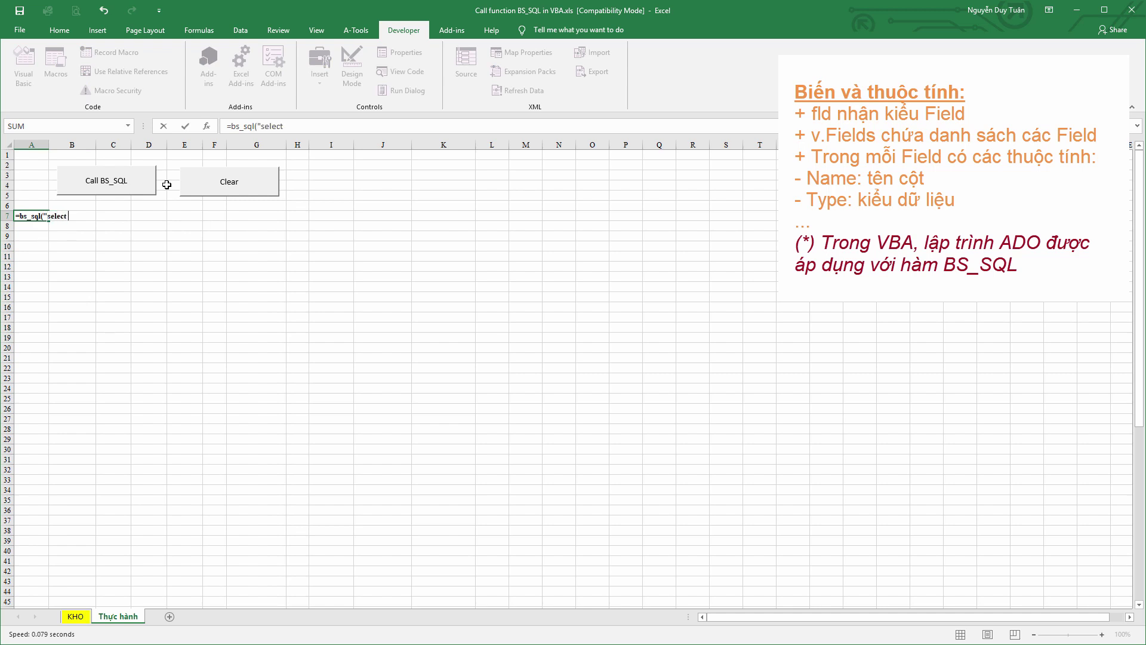
type("* from ")
type("kho\"")
key("Return")
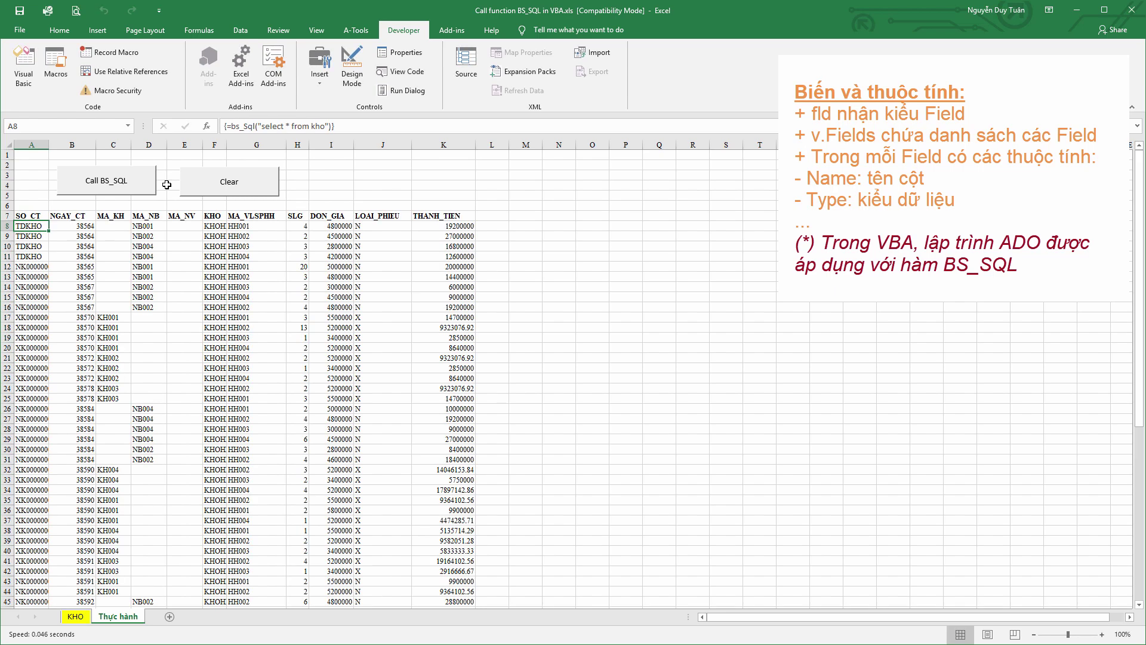
key("Up")
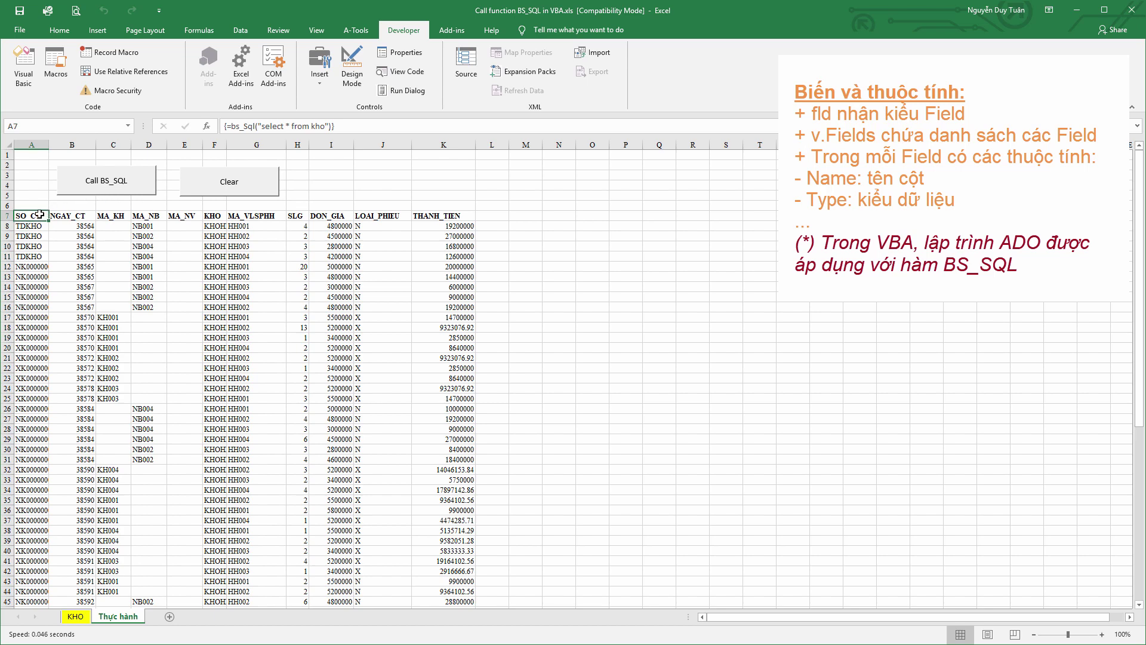
key("F2")
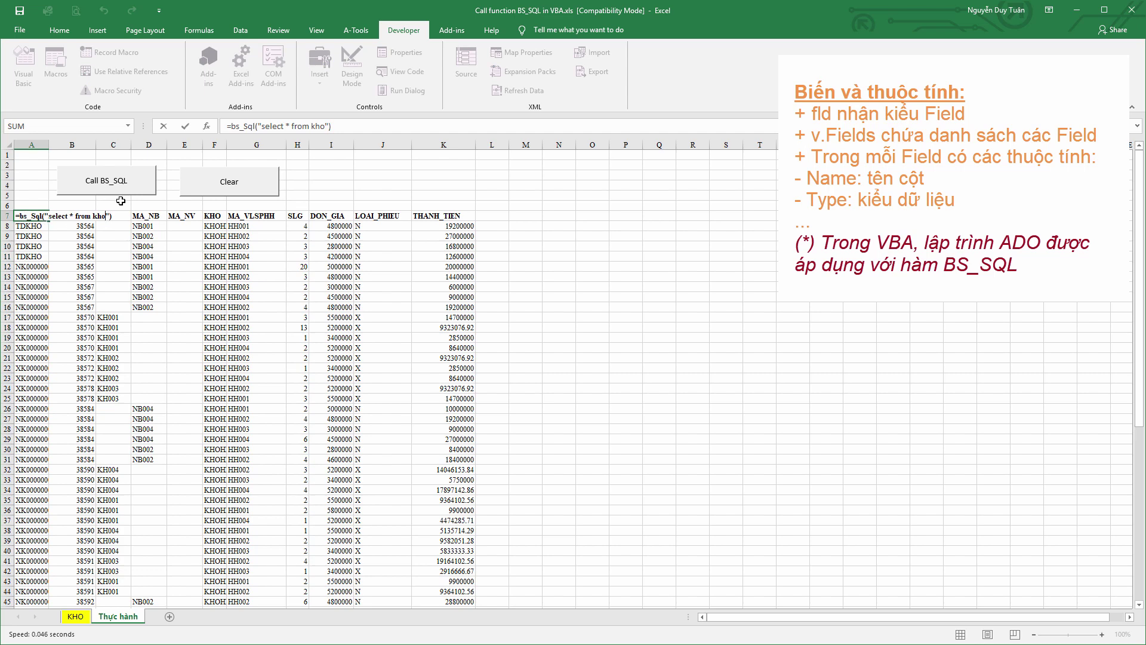
key("ctrl+shift+Return")
Delete the array formula's whole result range and return to the VBA editor
key("ctrl+shift+Right")
key("ctrl+shift+Down")
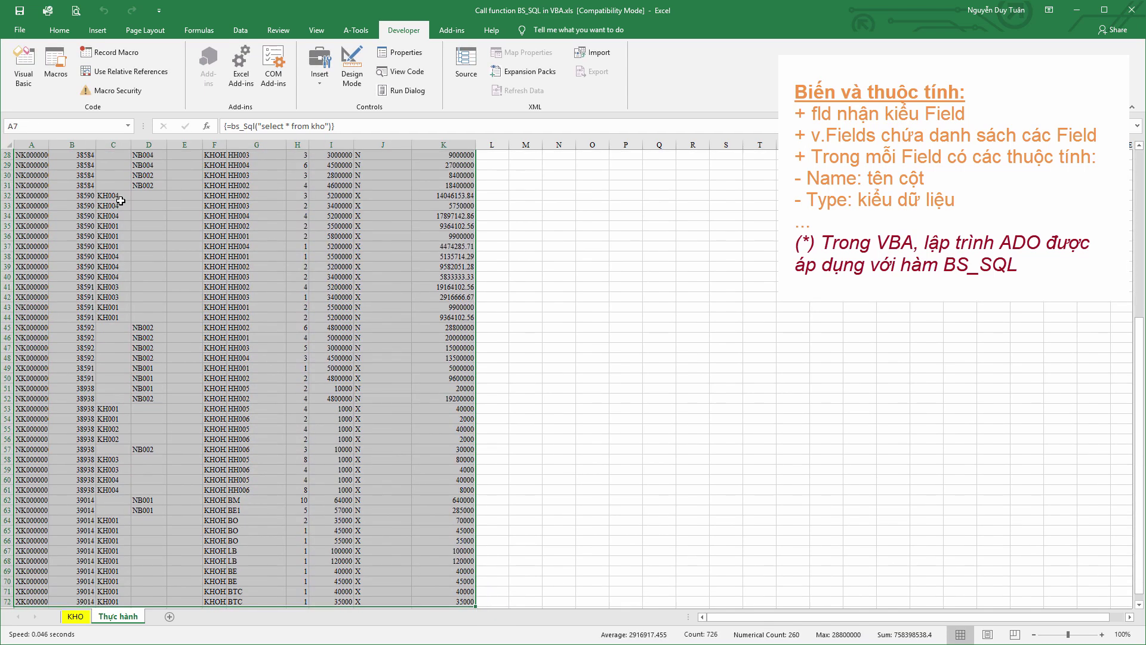
key("Delete")
left_click(35, 218)
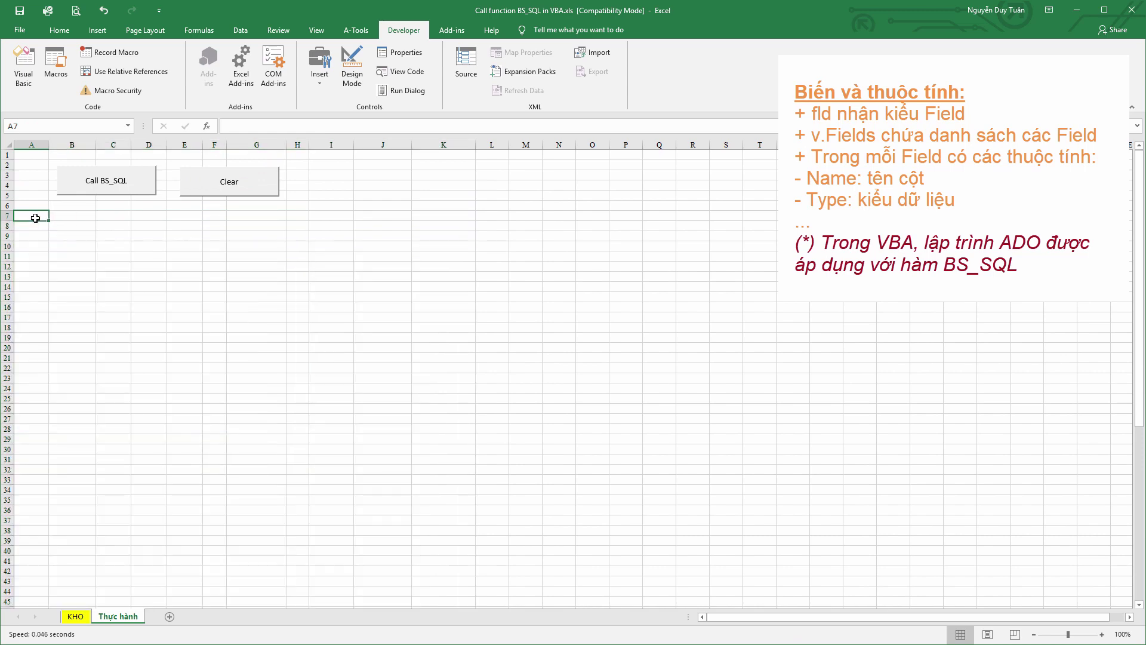
key("alt+F11")
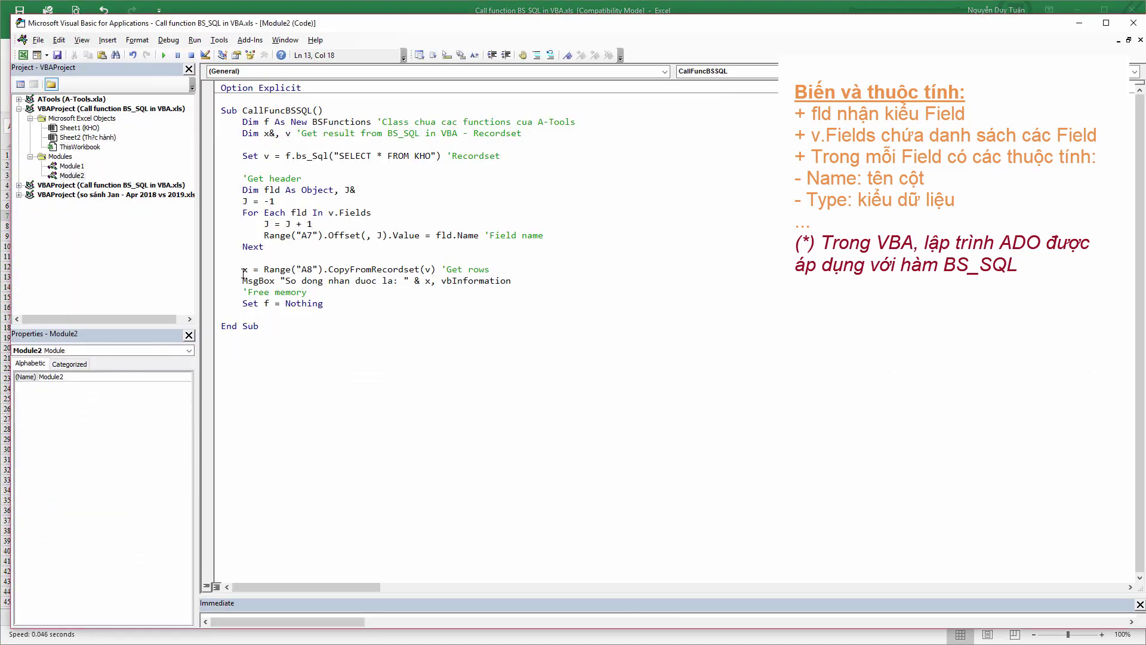
Review CallFuncBSSQL's CopyFromRecordset, message, query and header-loop lines, then switch back to Excel
left_click_drag(242, 269, 459, 281)
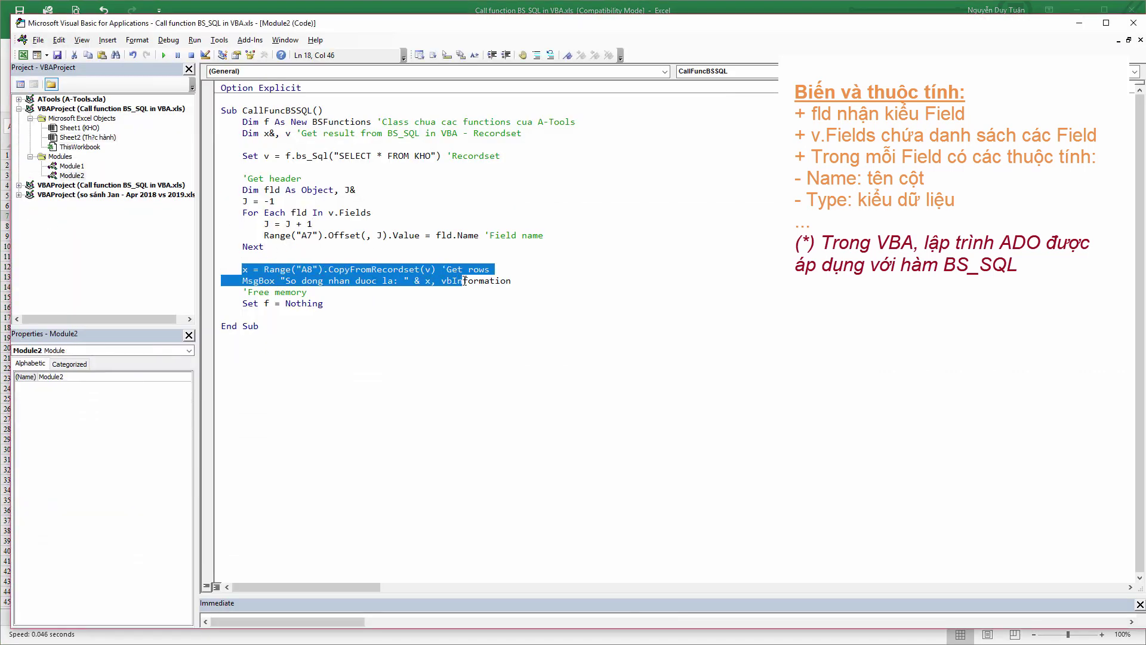
left_click(394, 280)
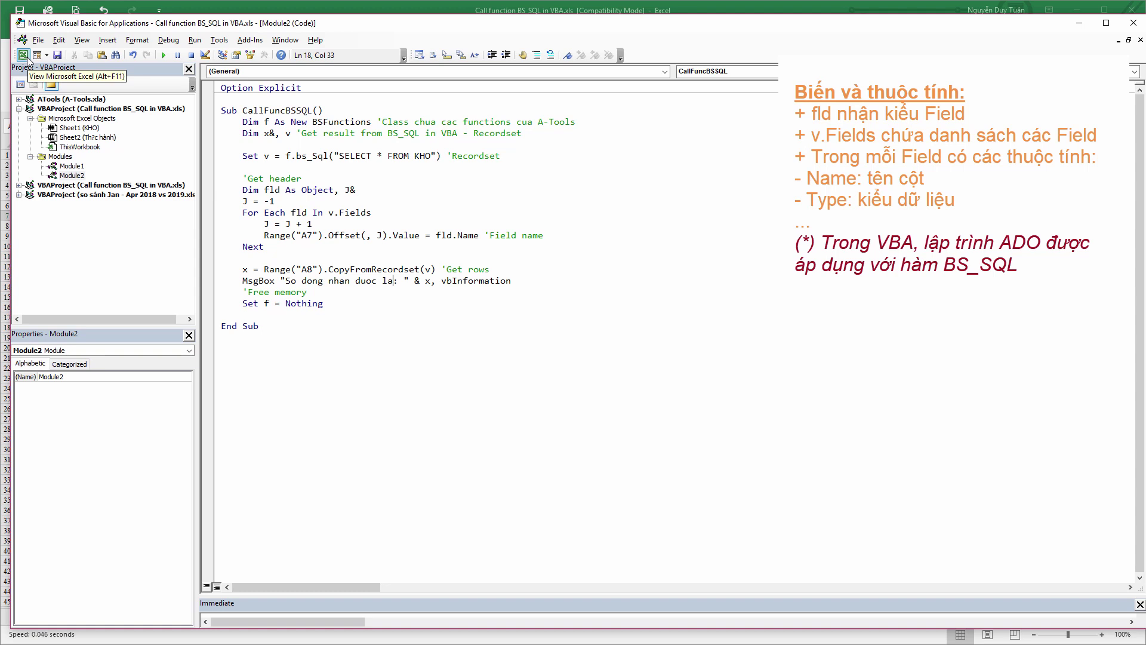
double_click(339, 268)
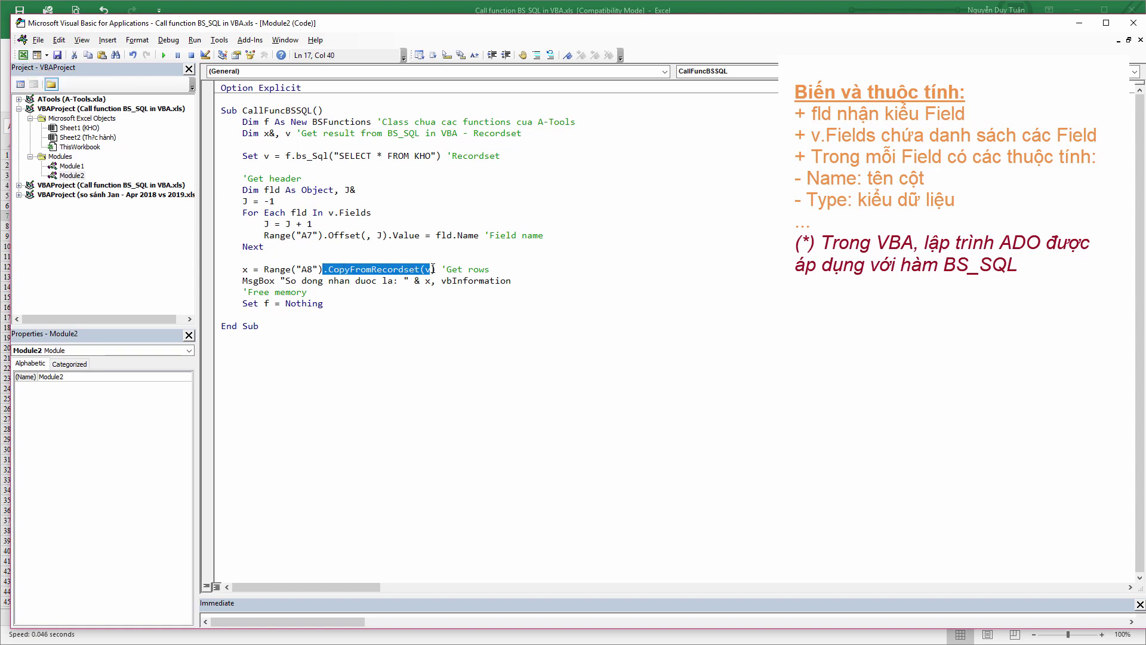
left_click(291, 268)
left_click_drag(258, 141, 346, 247)
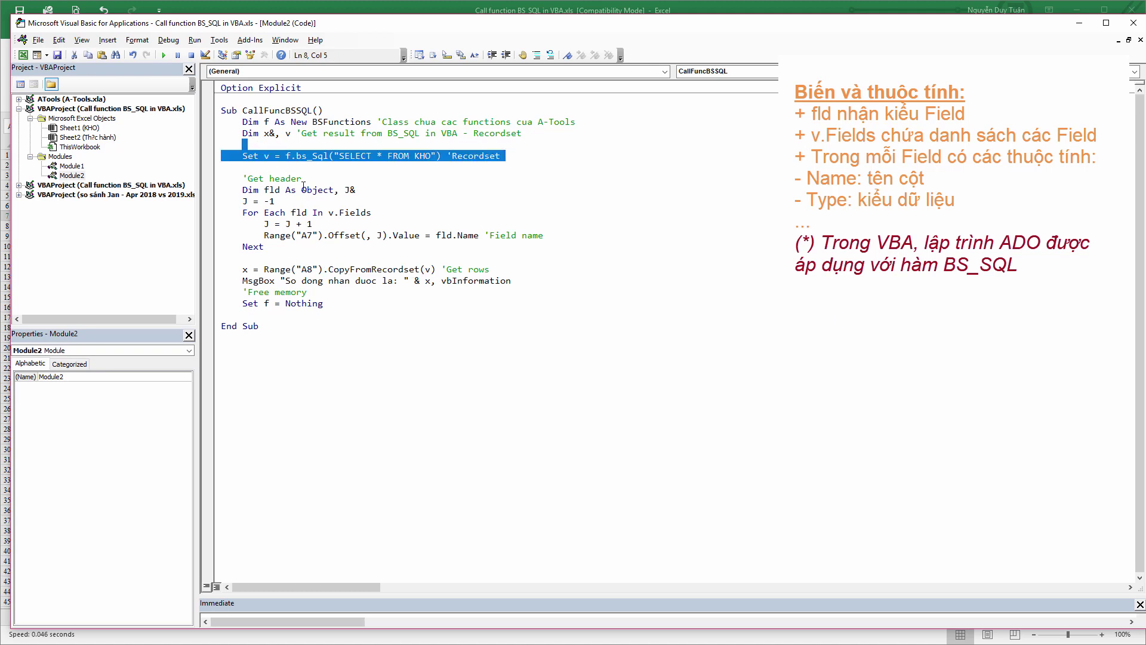
left_click(346, 258)
left_click(22, 55)
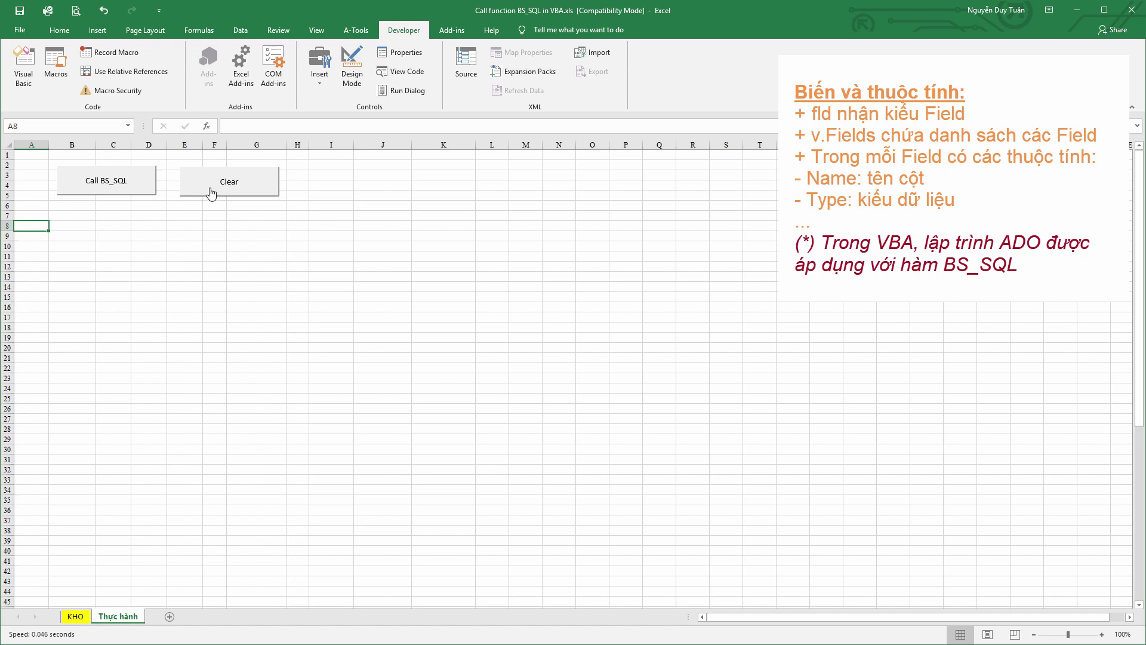
Clear the sheet, select A8 and run Call BS_SQL, confirming the 65-row message
left_click(209, 192)
left_click(29, 218)
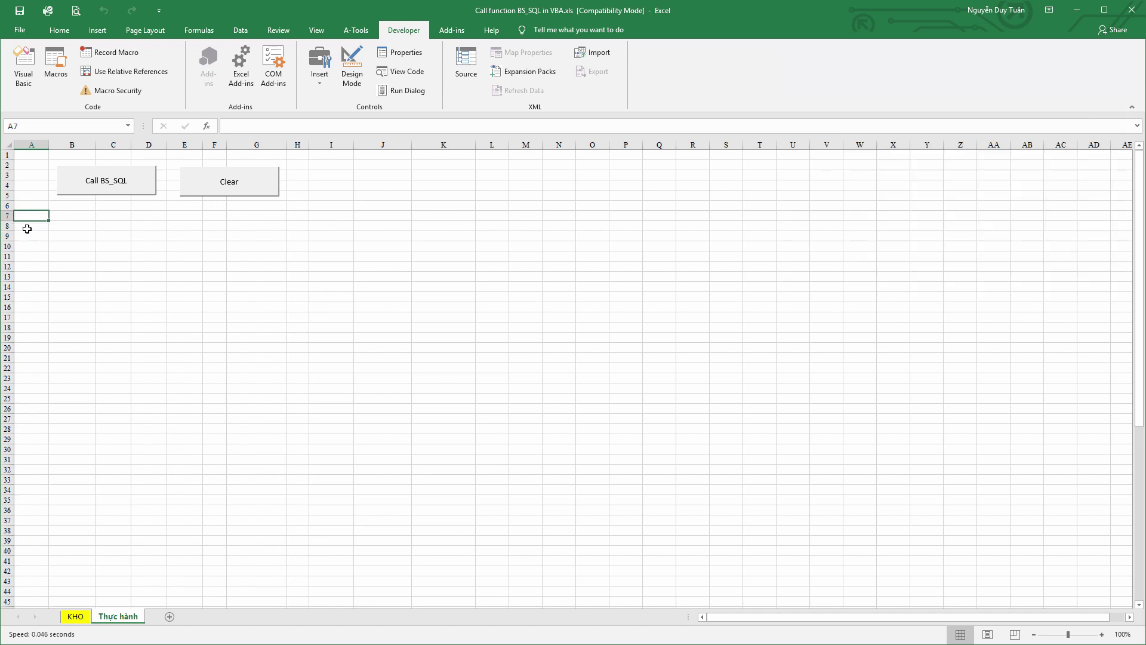
left_click(27, 228)
left_click(89, 190)
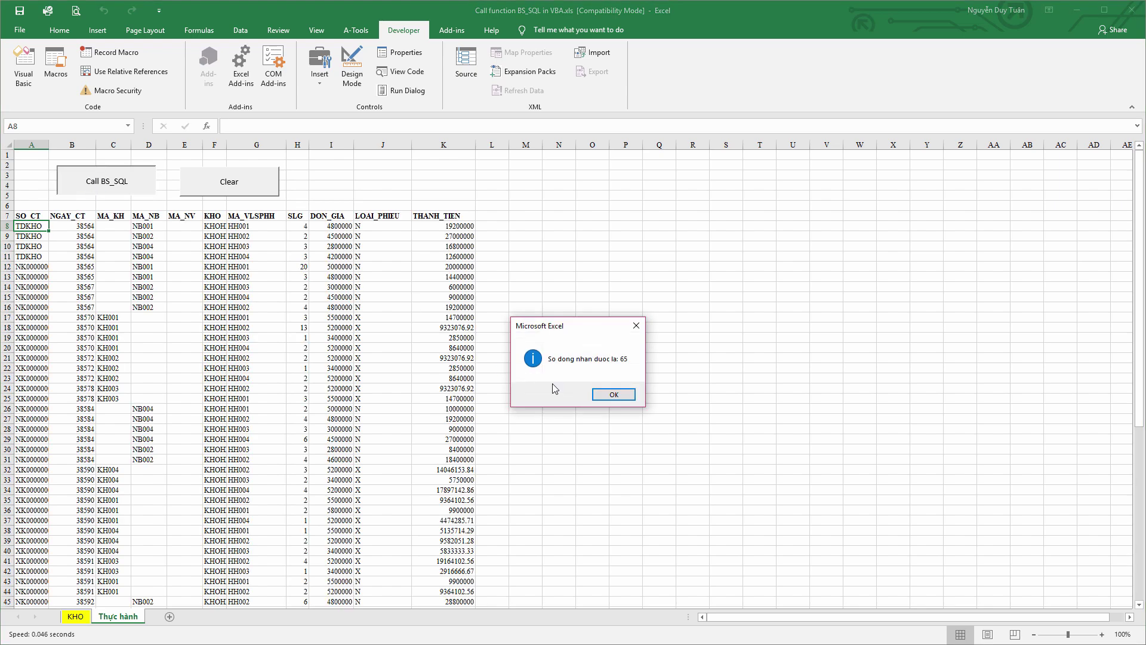
left_click(595, 398)
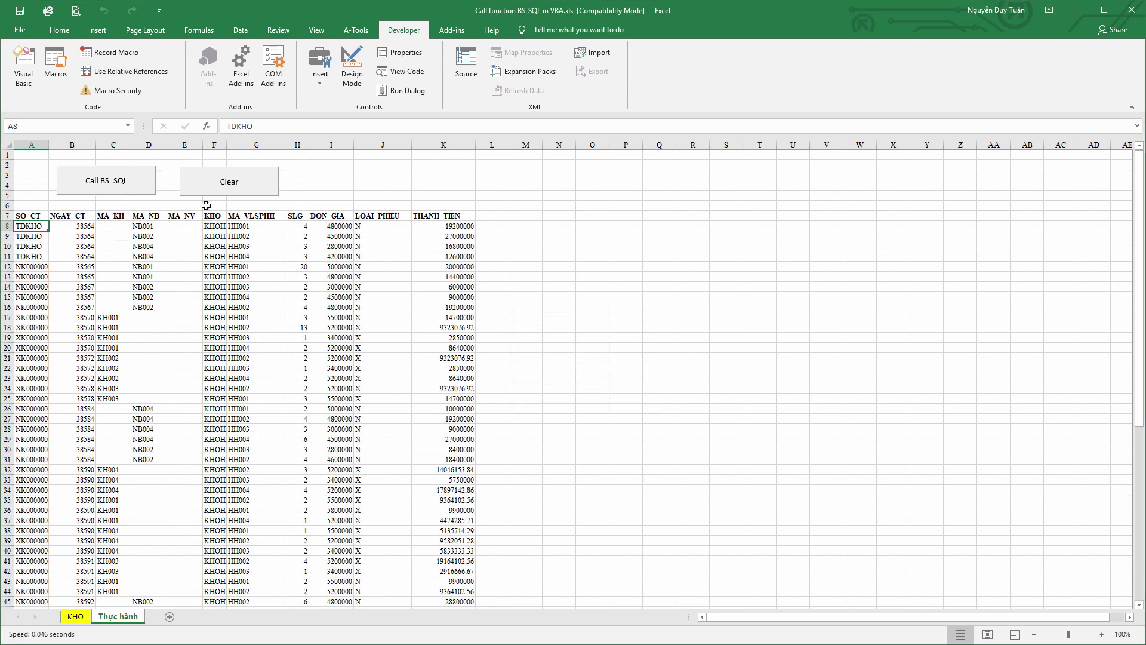
left_click(356, 30)
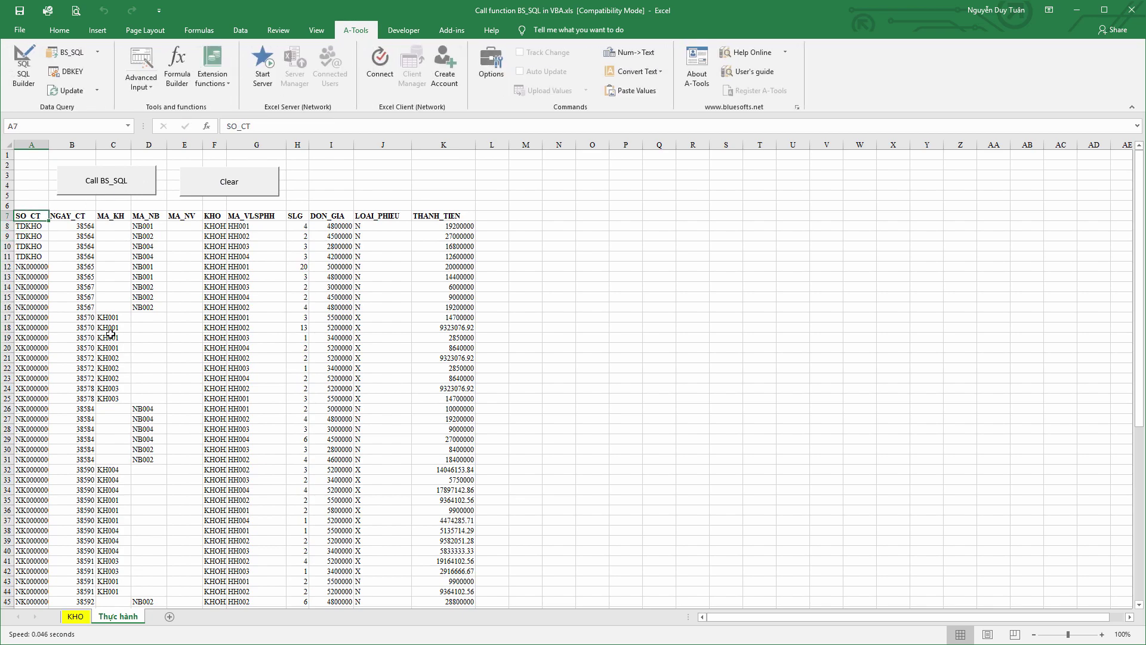
left_click(125, 336)
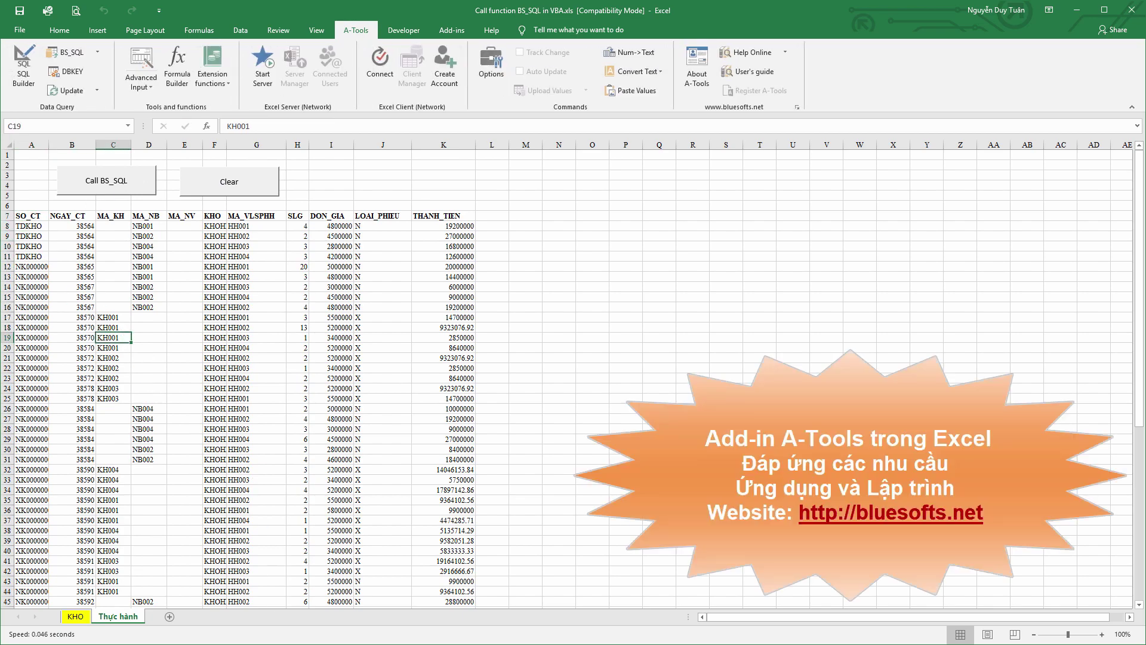
Scroll the Facebook group feed up to the post asking why BS_SQL returns no header row
scroll(312, 371, "up", 5)
scroll(312, 371, "up", 5)
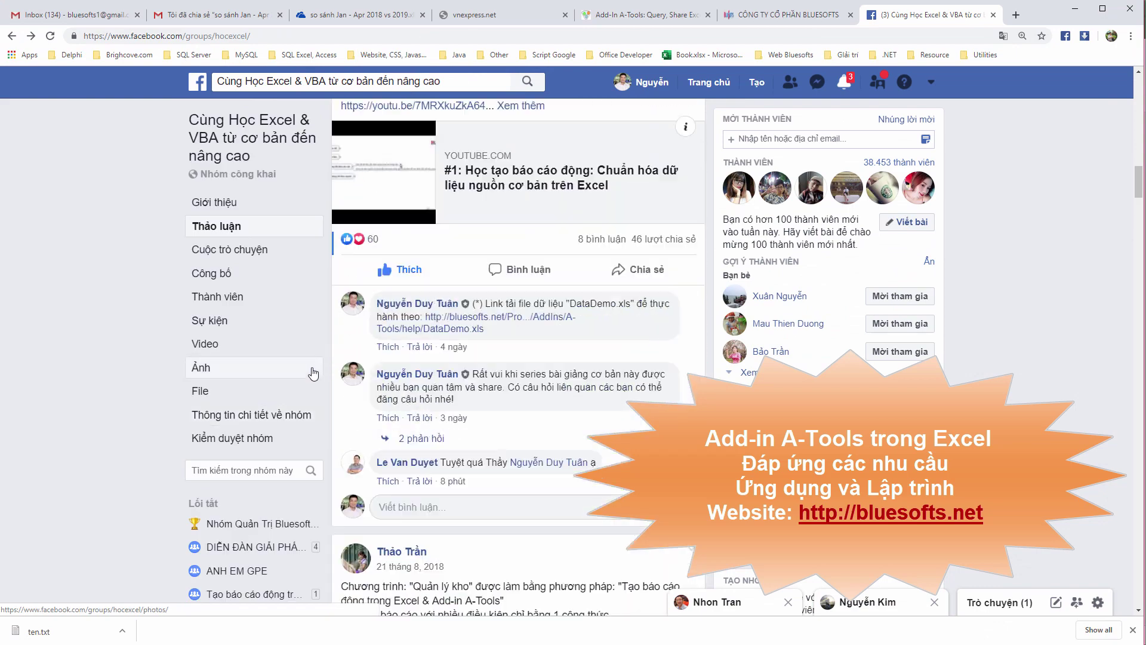
scroll(313, 365, "up", 2)
scroll(313, 361, "up", 5)
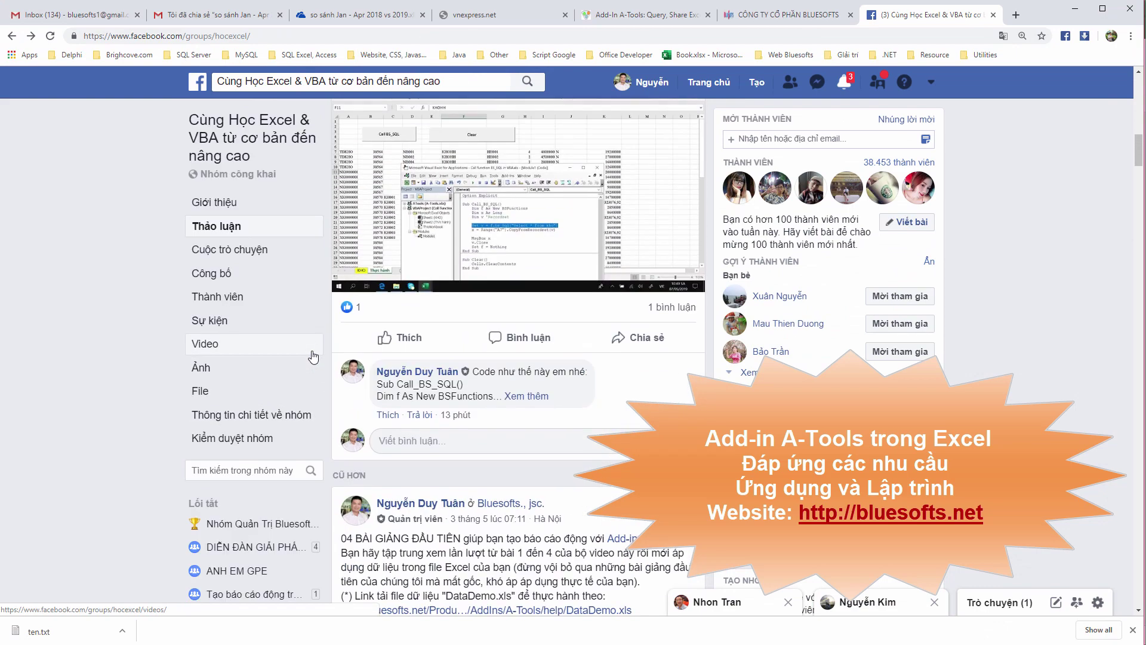
scroll(313, 357, "up", 3)
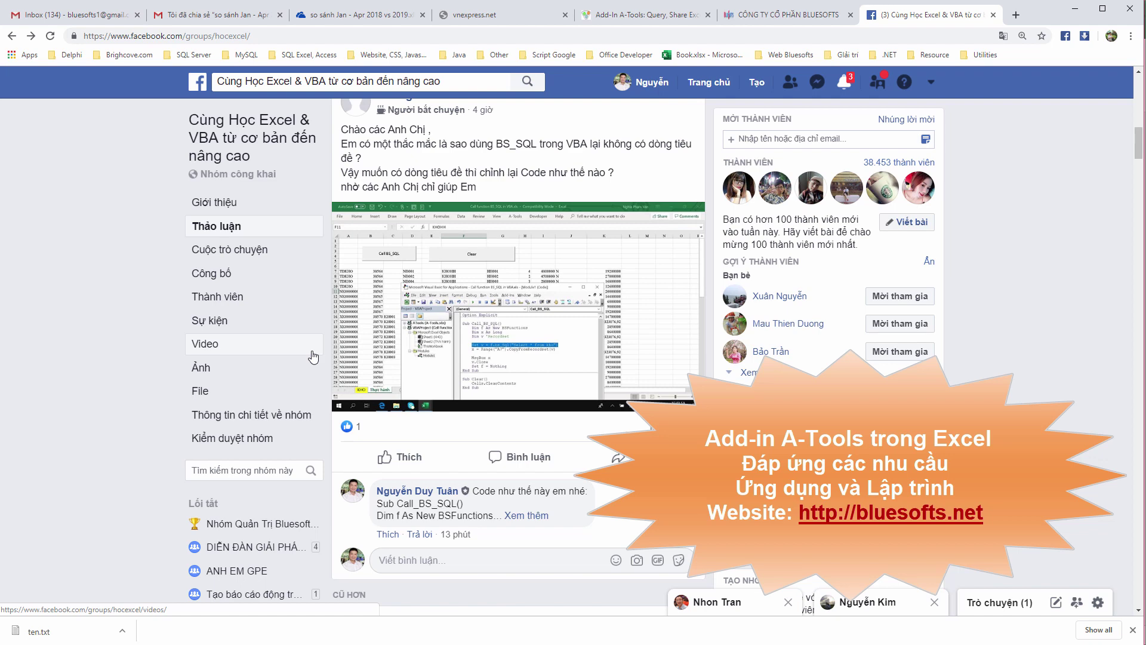
key("alt+Tab")
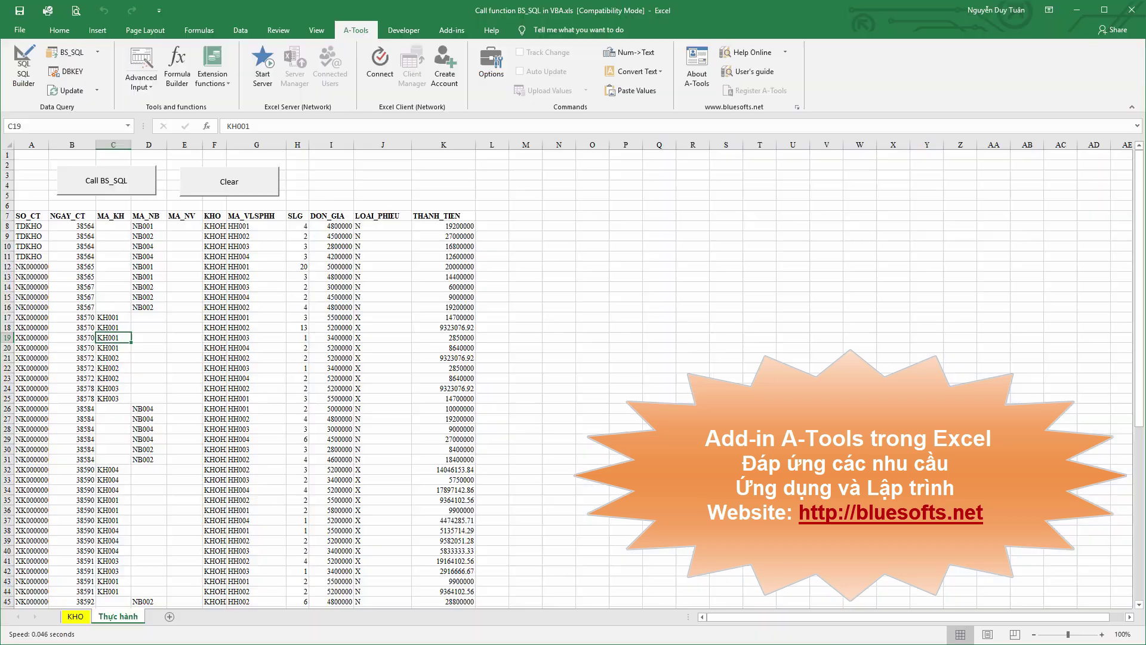